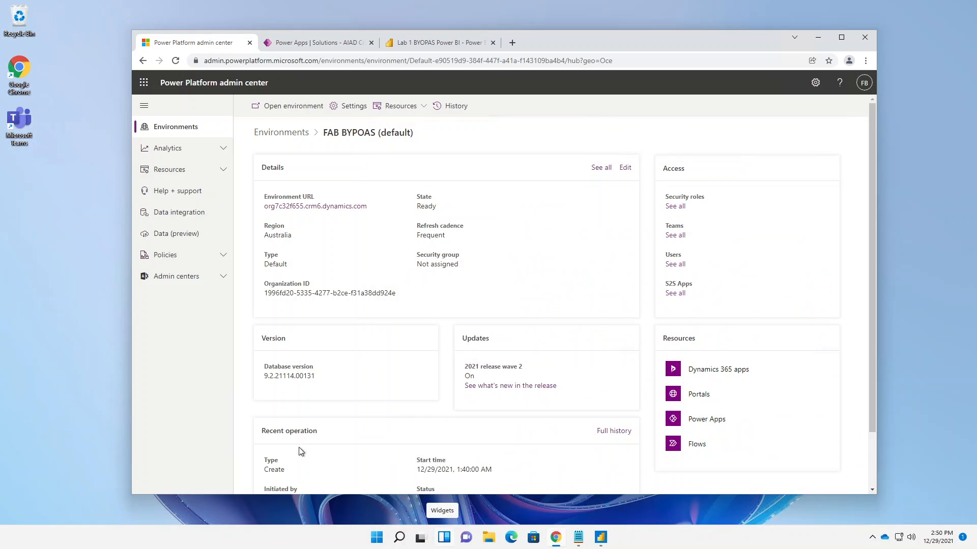
- Open M01-Power BI Lab Manual.pdf from the BYOPASAttendee folder in Downloads, skim its opening pages and close it
click(489, 536)
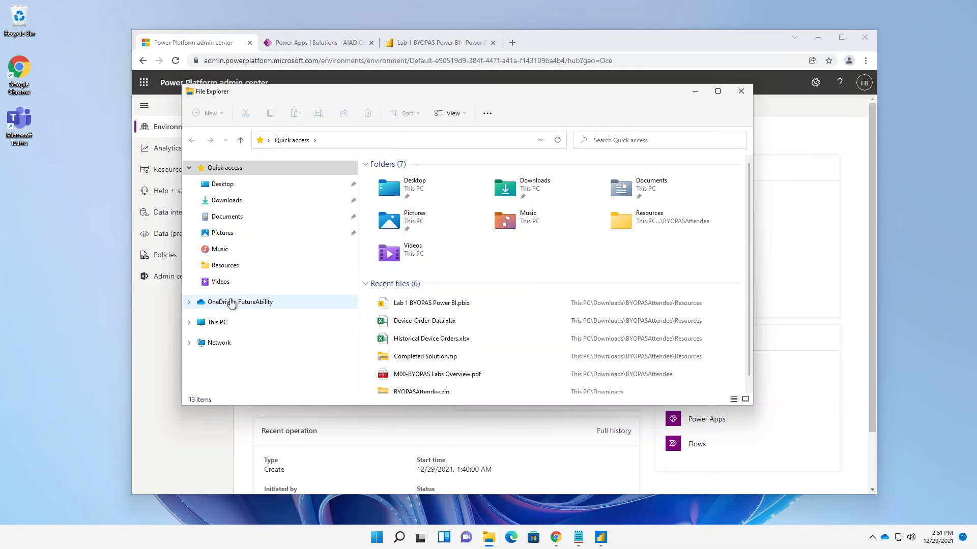
click(233, 201)
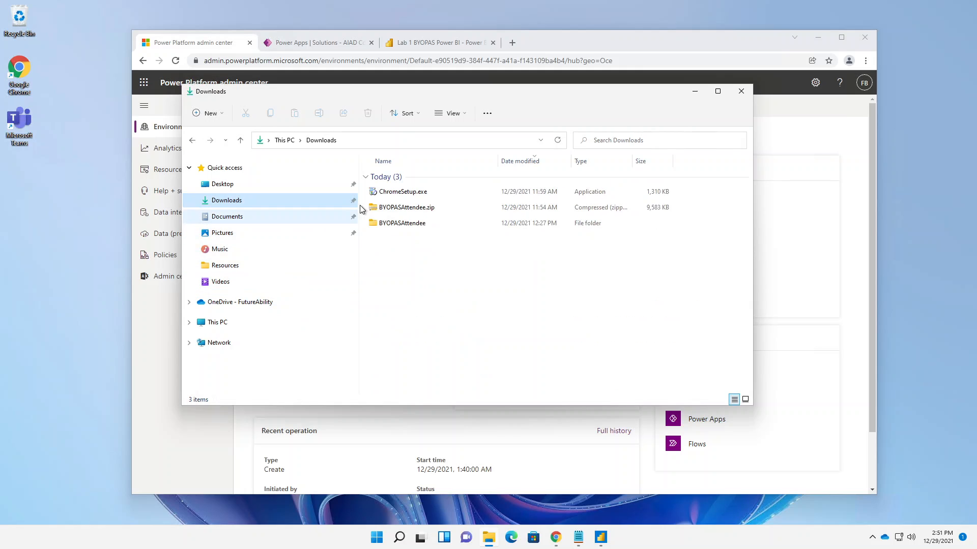
double_click(402, 223)
double_click(400, 210)
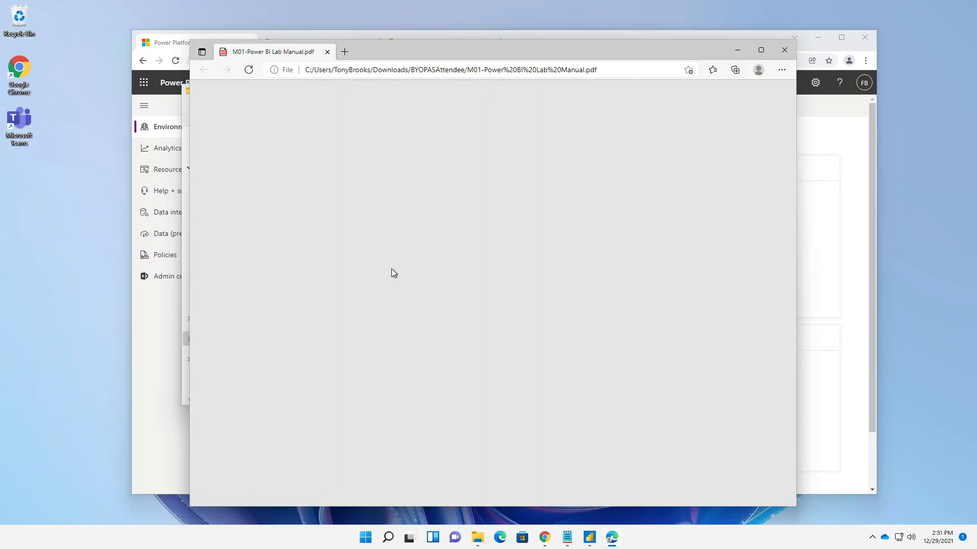
scroll(391, 273, down, 4)
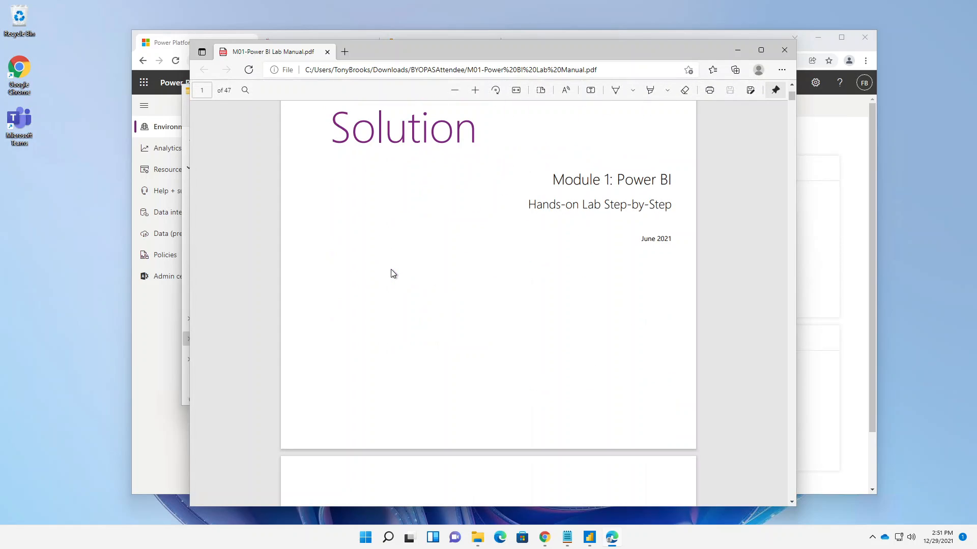
scroll(388, 277, down, 2)
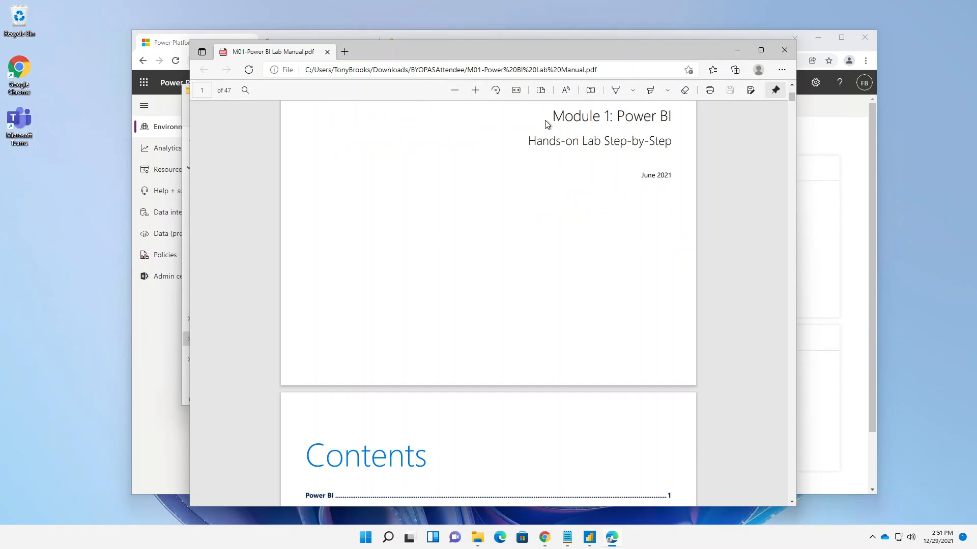
click(783, 49)
- Open M02-Teams Lab Manual.pdf from the BYOPASAttendee folder and review its table of contents
double_click(407, 224)
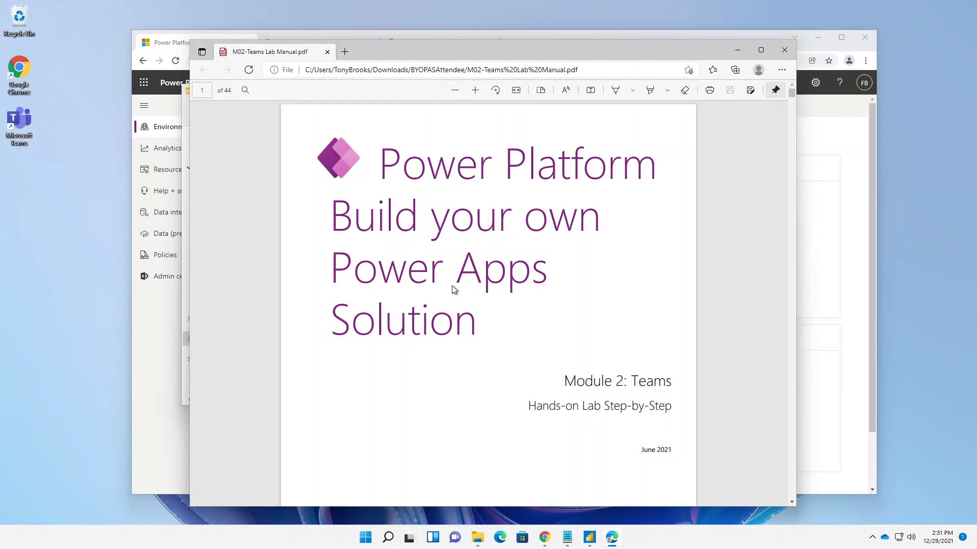
scroll(452, 286, down, 8)
scroll(451, 285, down, 2)
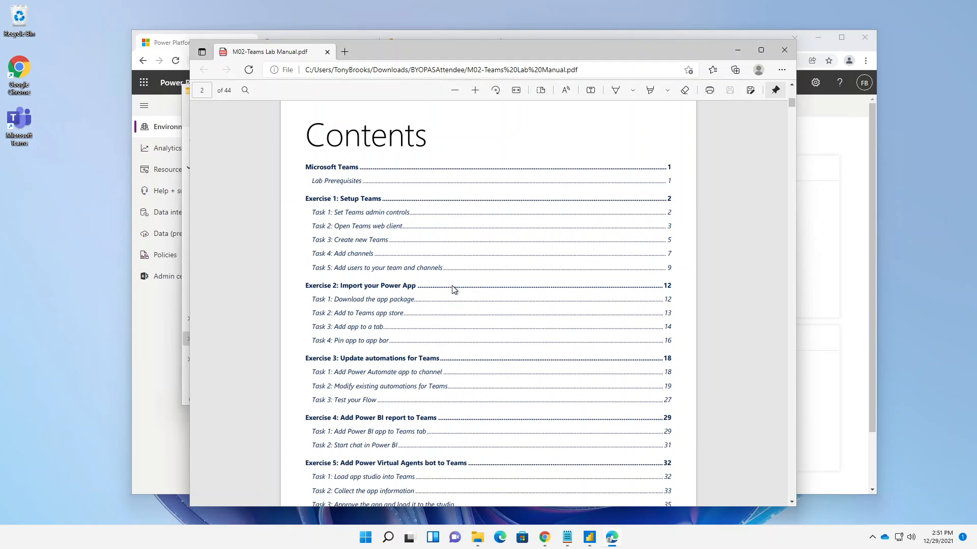
scroll(316, 316, down, 3)
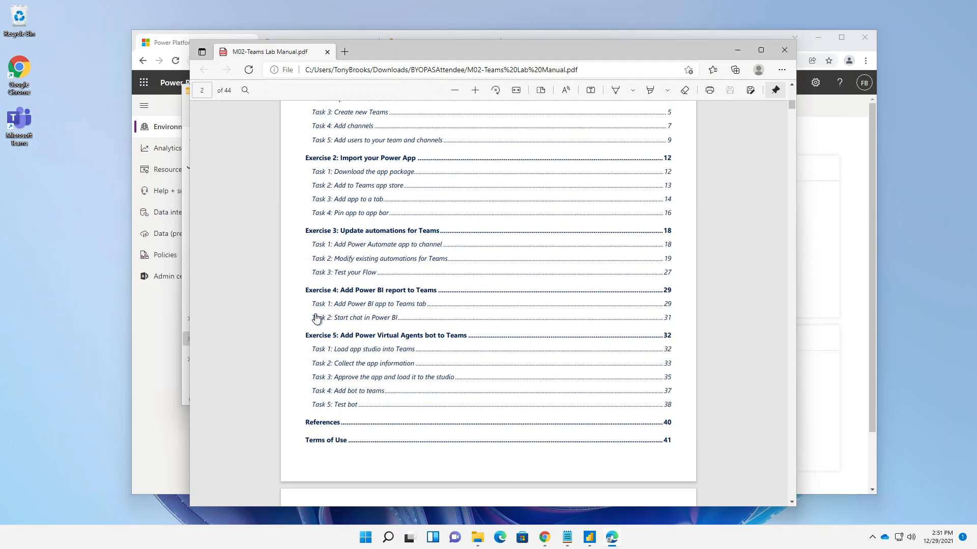
scroll(317, 319, down, 2)
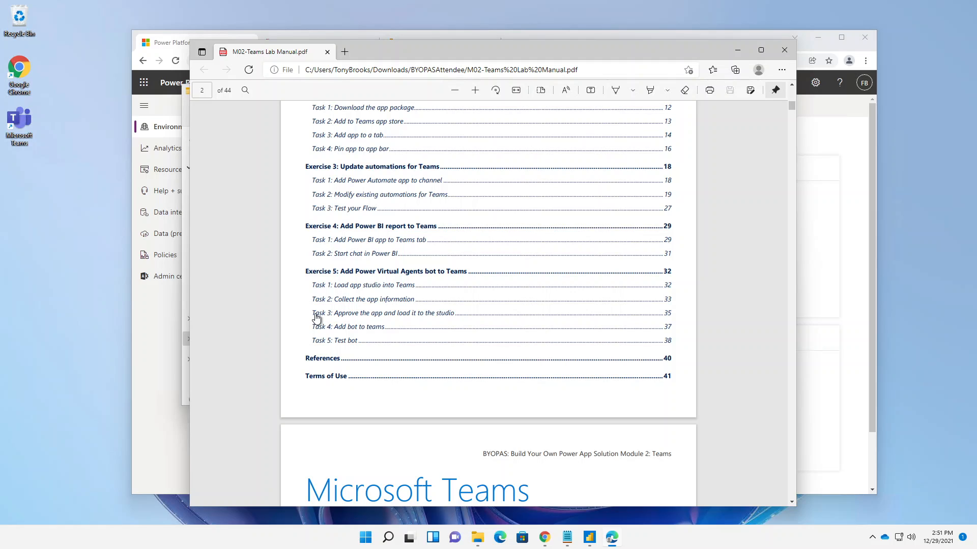
scroll(364, 265, up, 8)
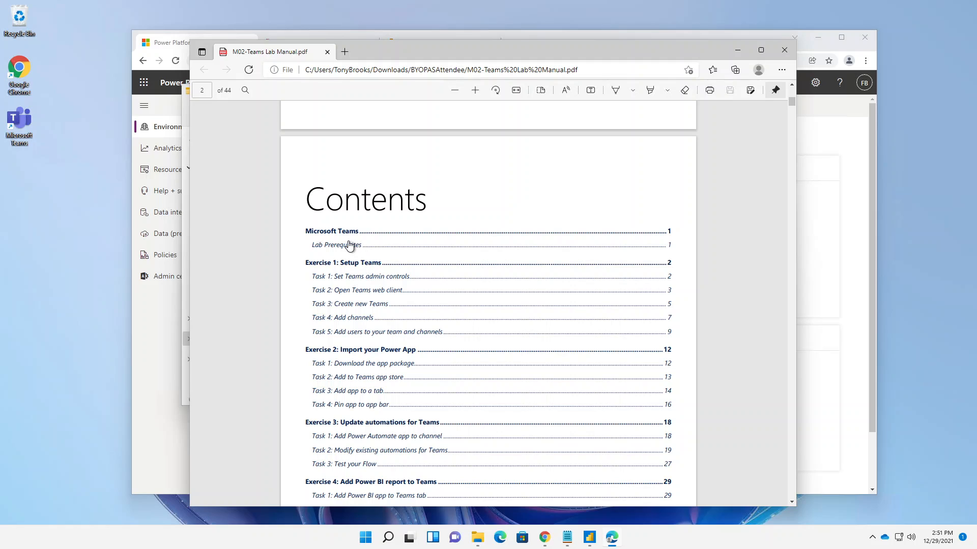
- Read the manual's Lab Prerequisites and the start of Exercise 1: Setup Teams, then minimize the manual and the file window
click(349, 246)
scroll(349, 247, down, 6)
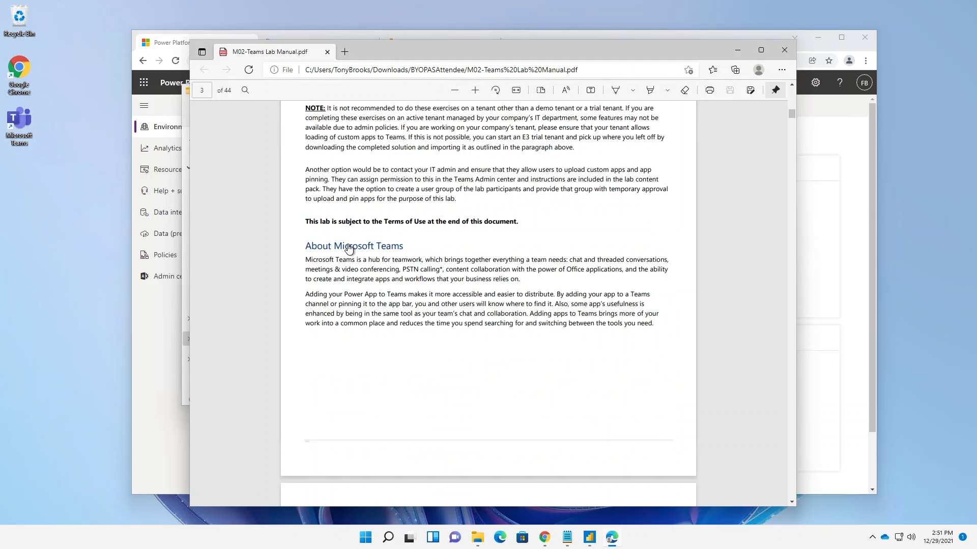
scroll(349, 247, up, 2)
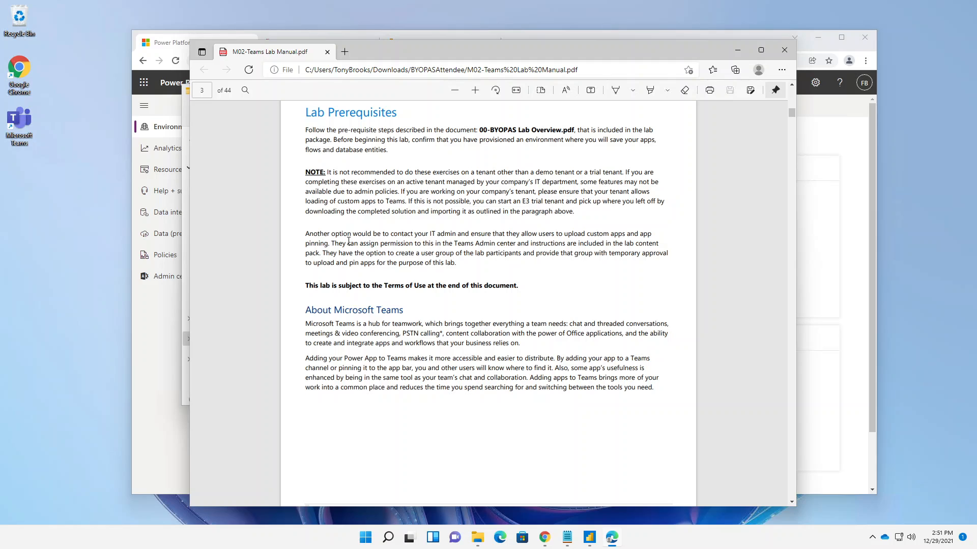
scroll(377, 216, down, 7)
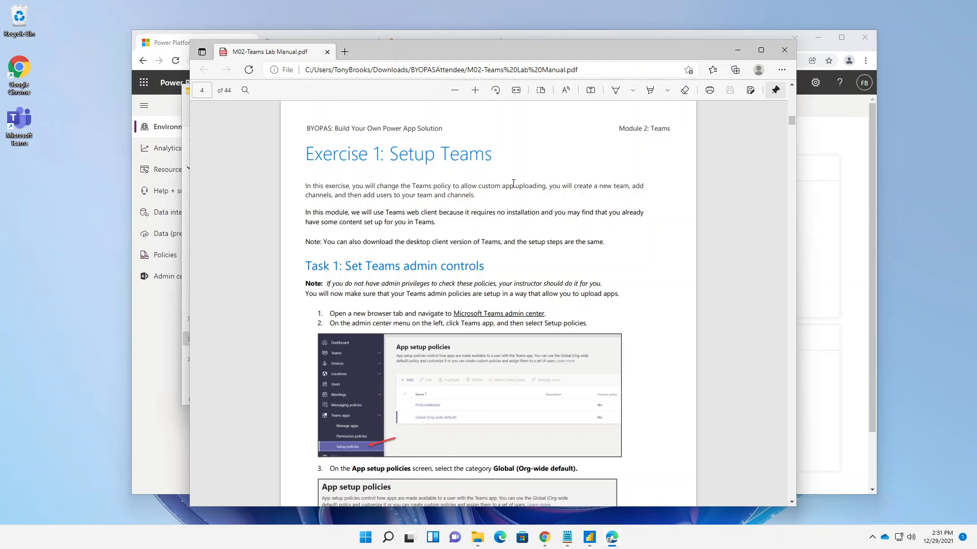
click(736, 50)
click(703, 95)
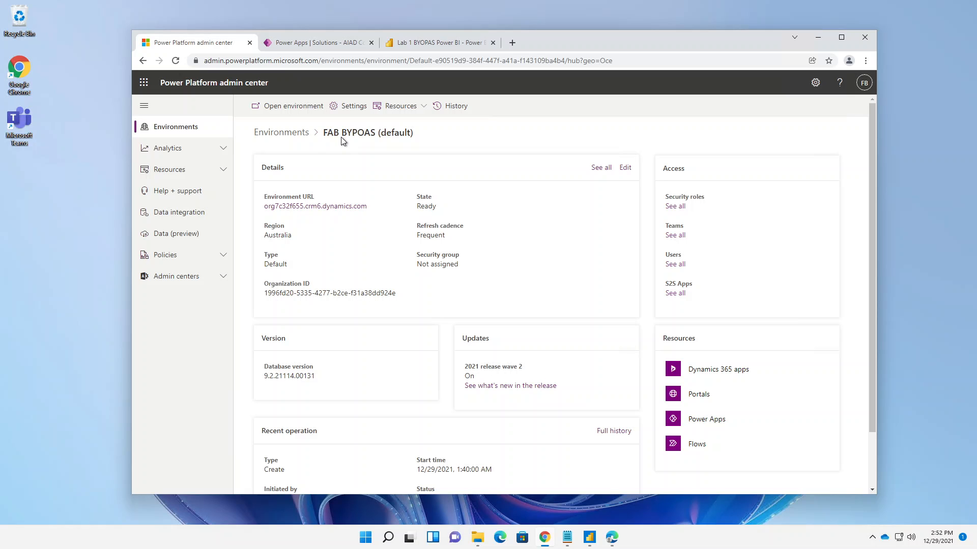
- Open the Microsoft 365 admin center, show all its admin centers and launch the Teams admin center
click(144, 82)
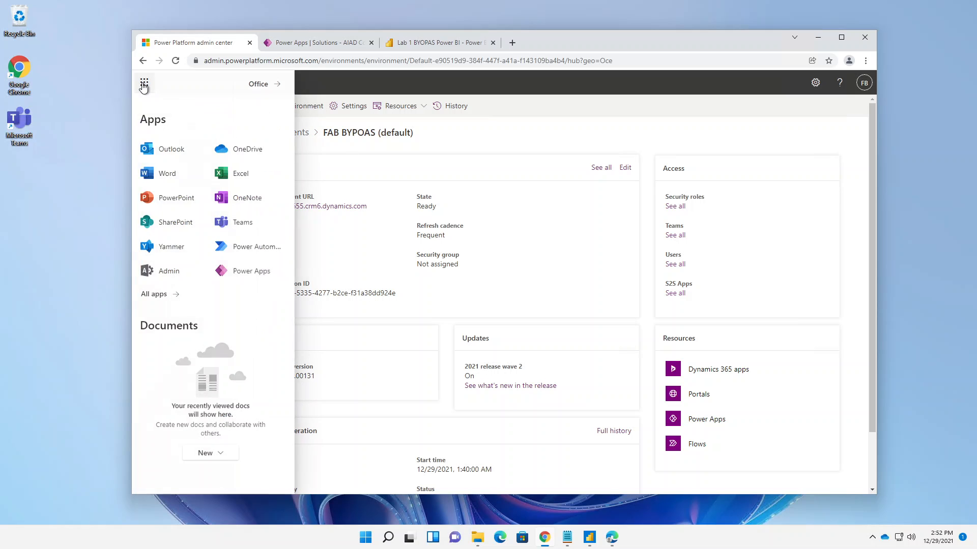
click(157, 271)
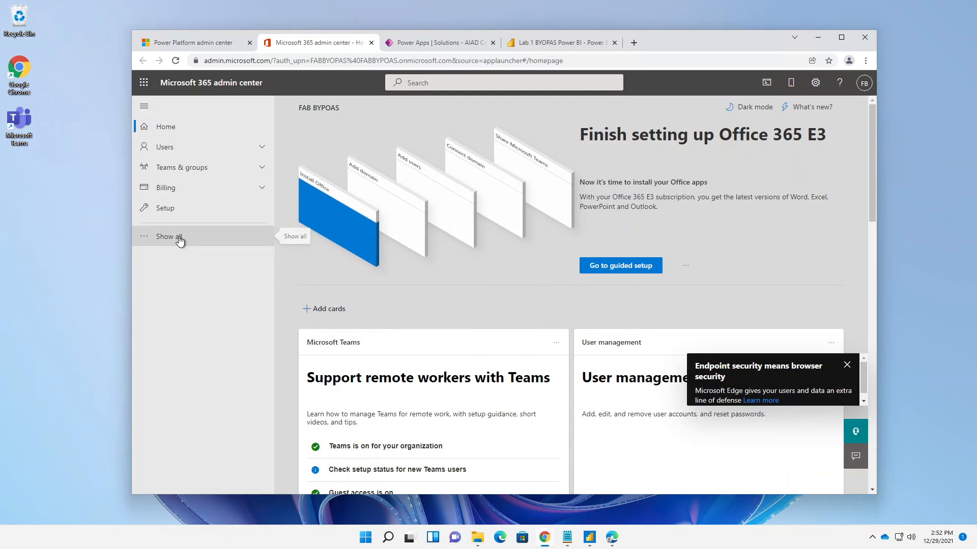
click(180, 240)
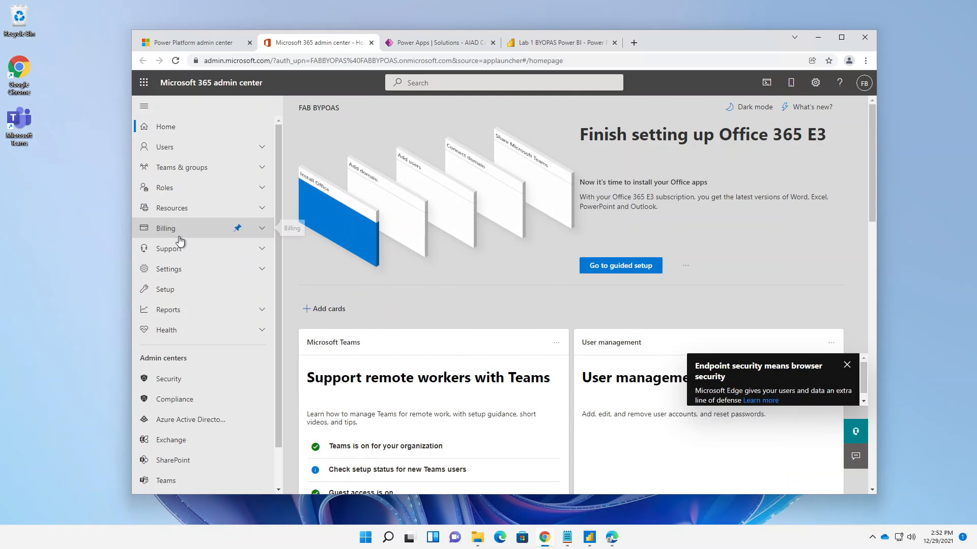
click(168, 485)
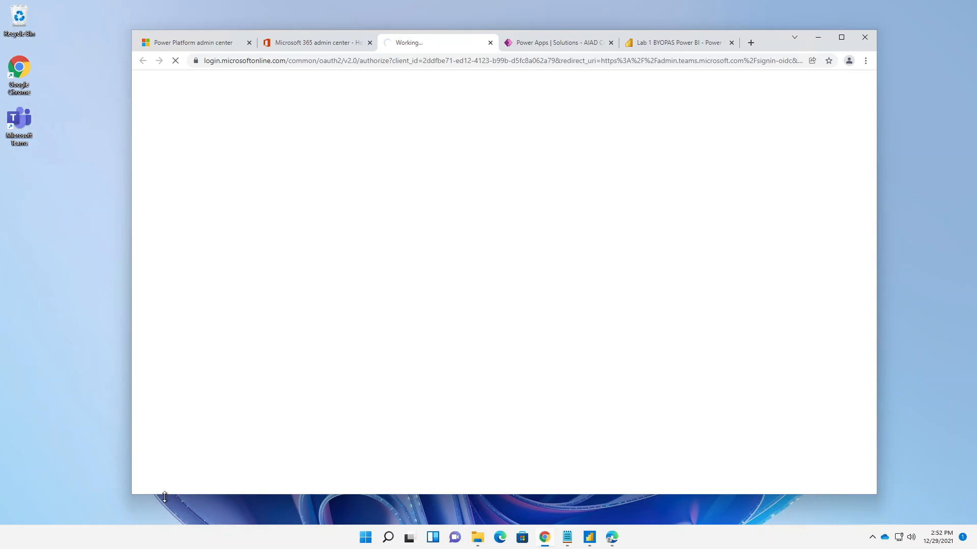
- Enlarge the browser window and skip the Teams admin center welcome tour
drag(165, 496, 163, 521)
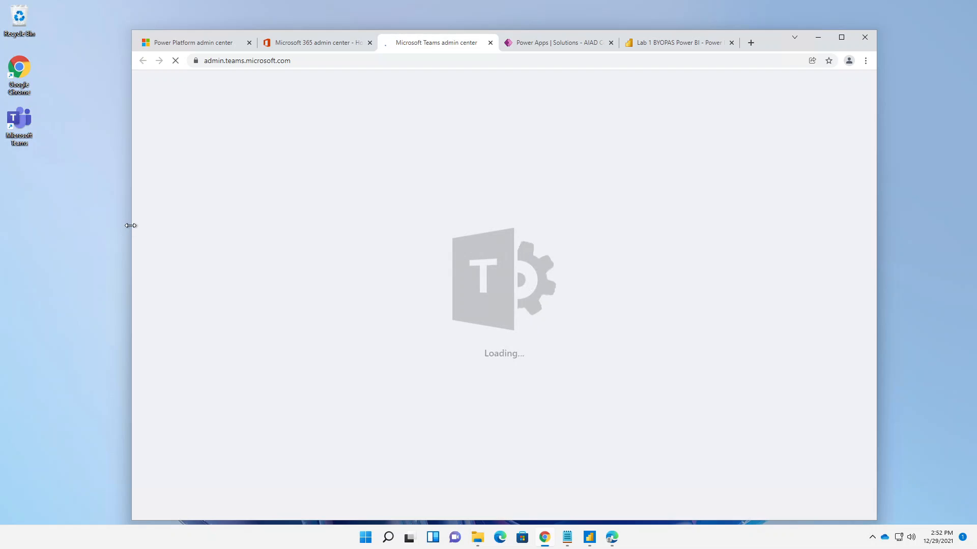
drag(127, 223, 59, 222)
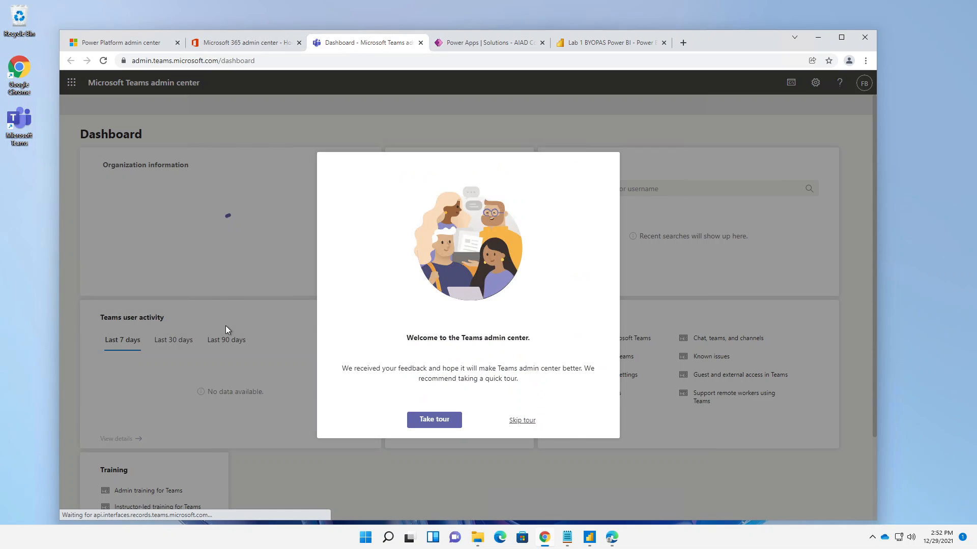
click(521, 422)
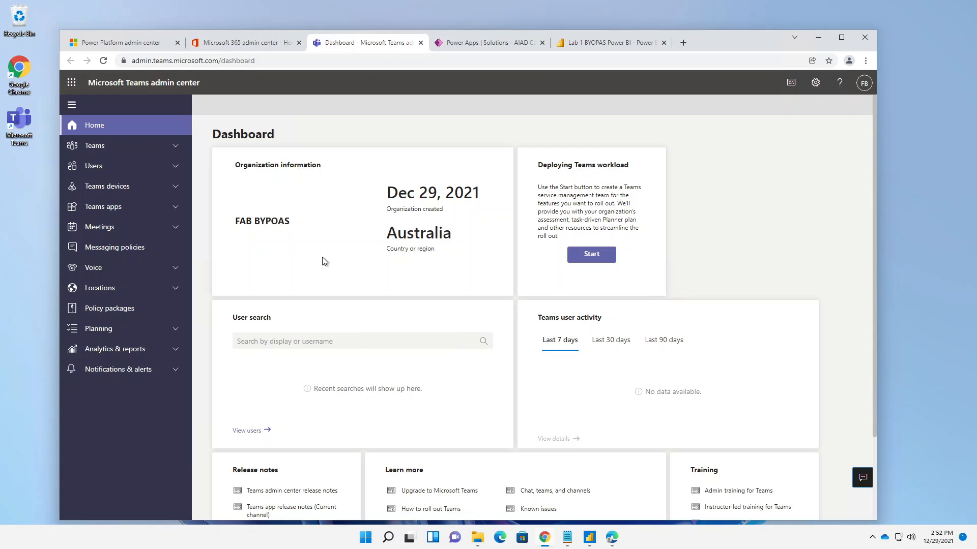
- In the Teams apps setup policies, turn on Upload custom apps for the Global (Org-wide default) policy and save it
click(173, 209)
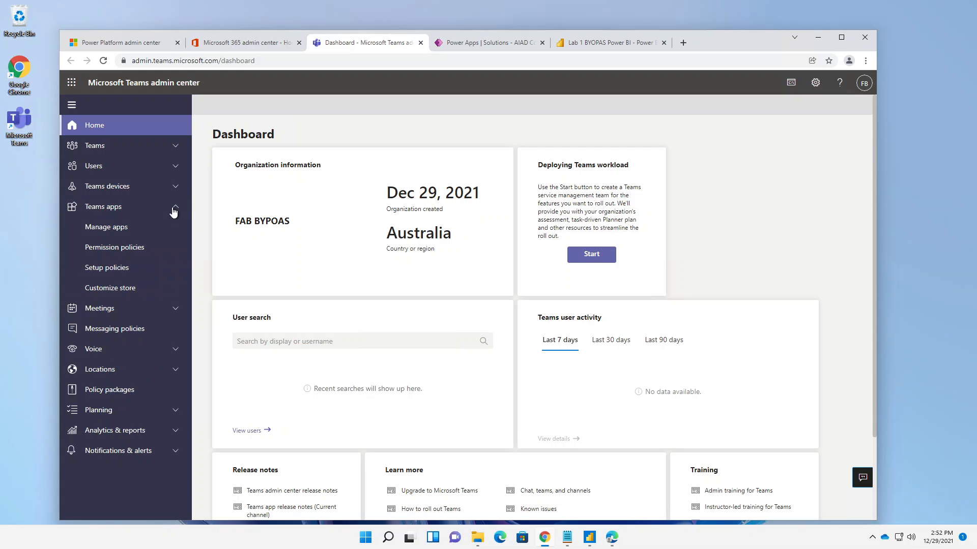
click(131, 270)
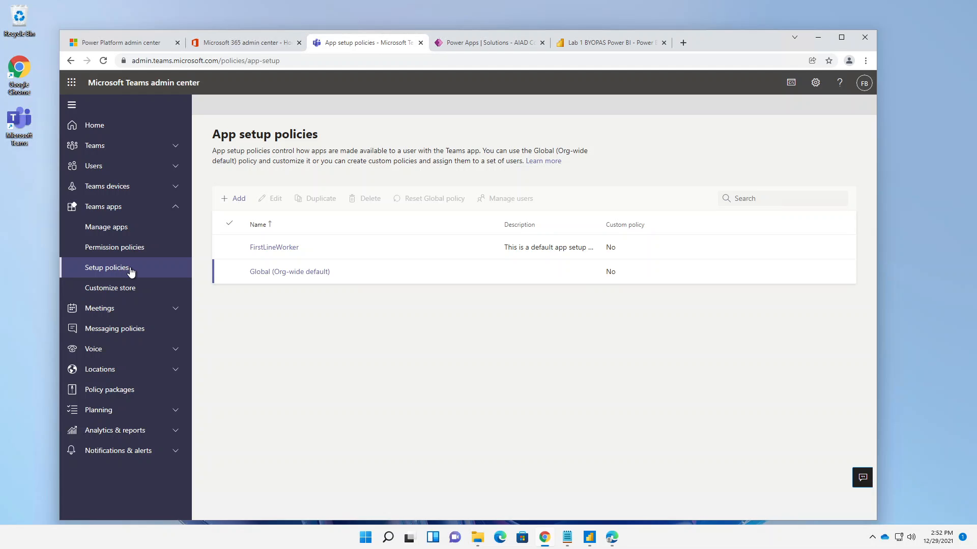
click(310, 273)
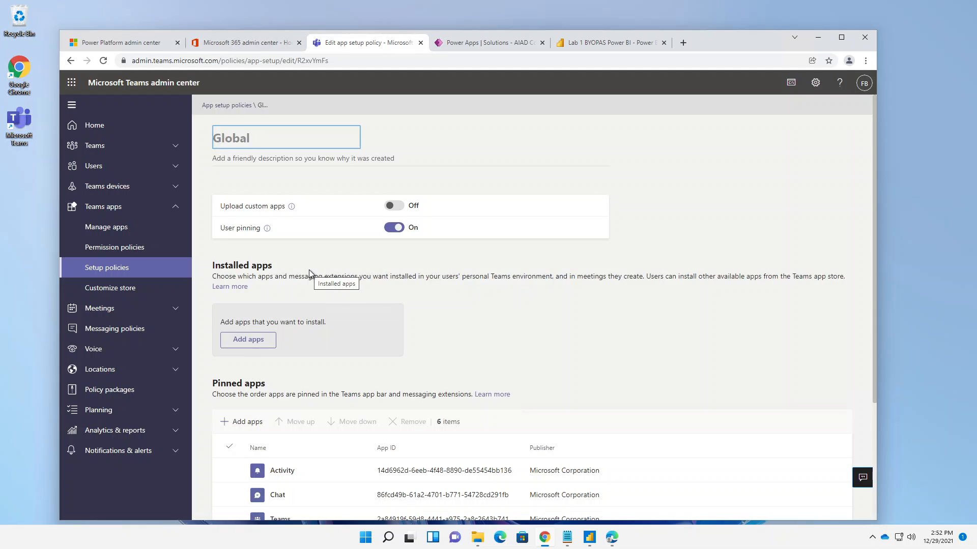
click(393, 206)
scroll(466, 348, down, 3)
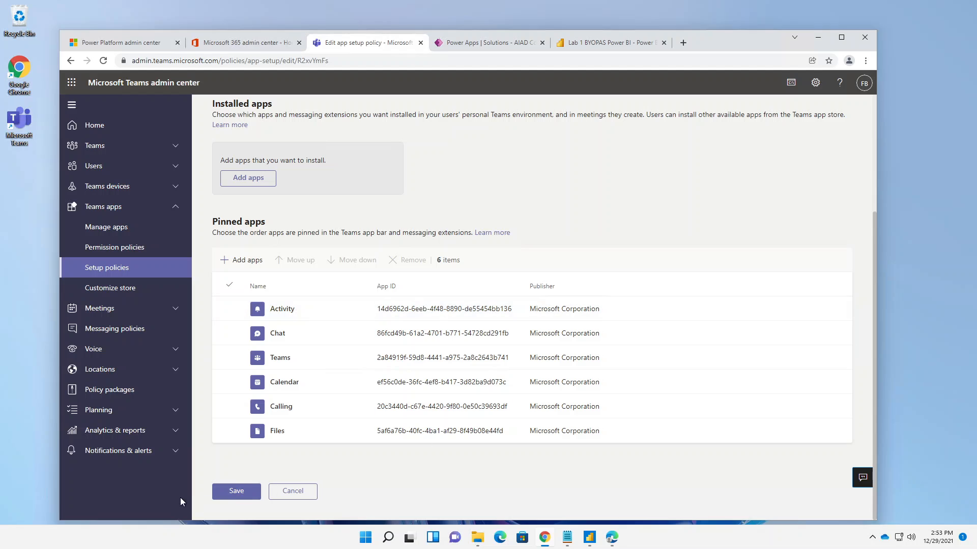
click(237, 491)
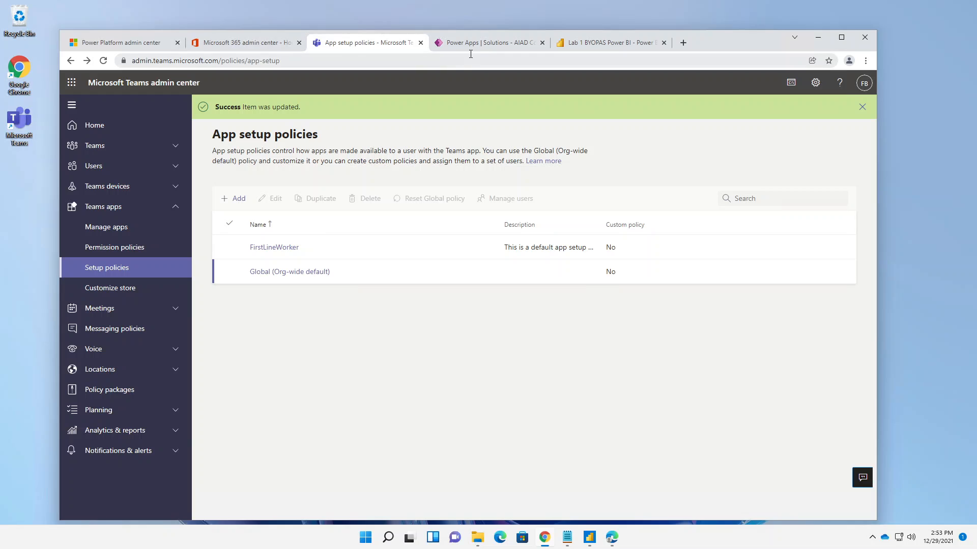
- Open the Microsoft Teams web client, dismiss the introduction and go to the Teams area
click(76, 83)
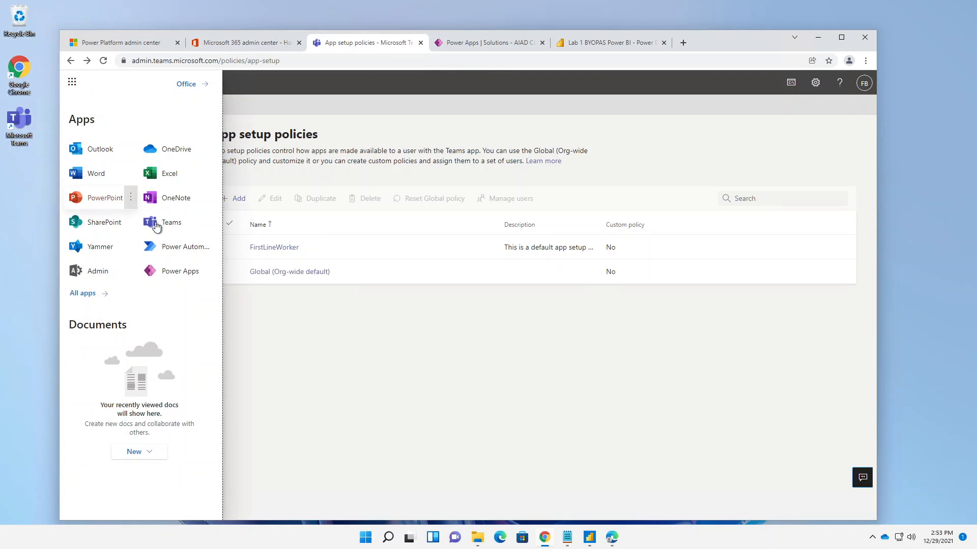
click(156, 225)
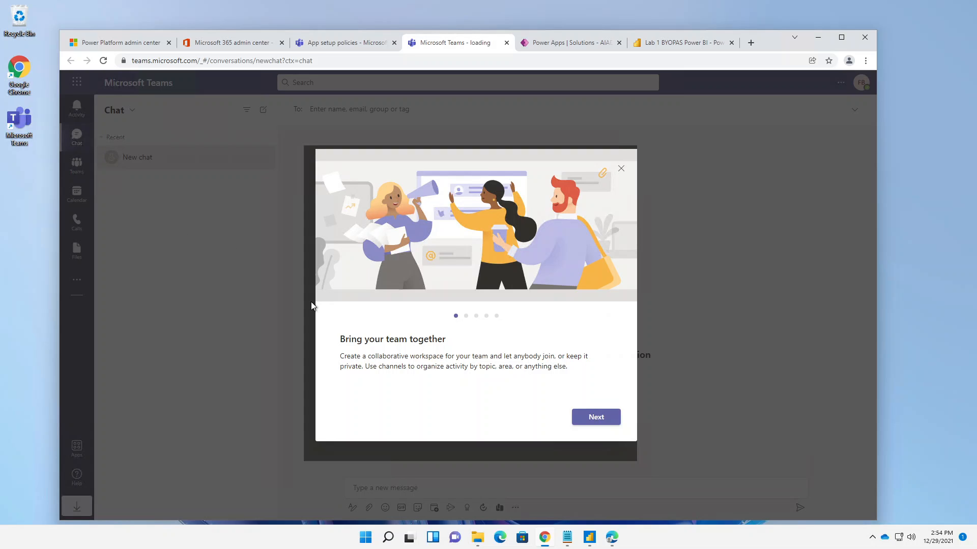
click(621, 169)
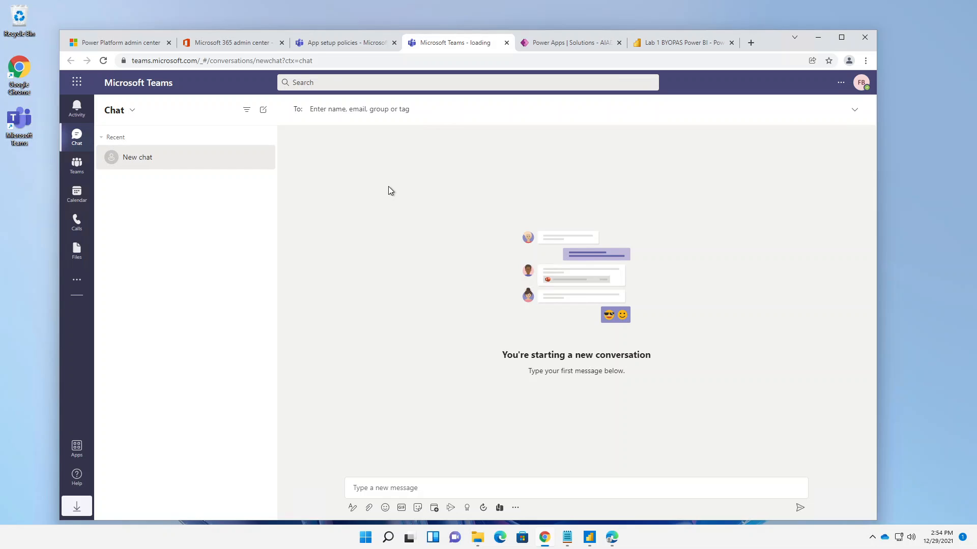
click(83, 170)
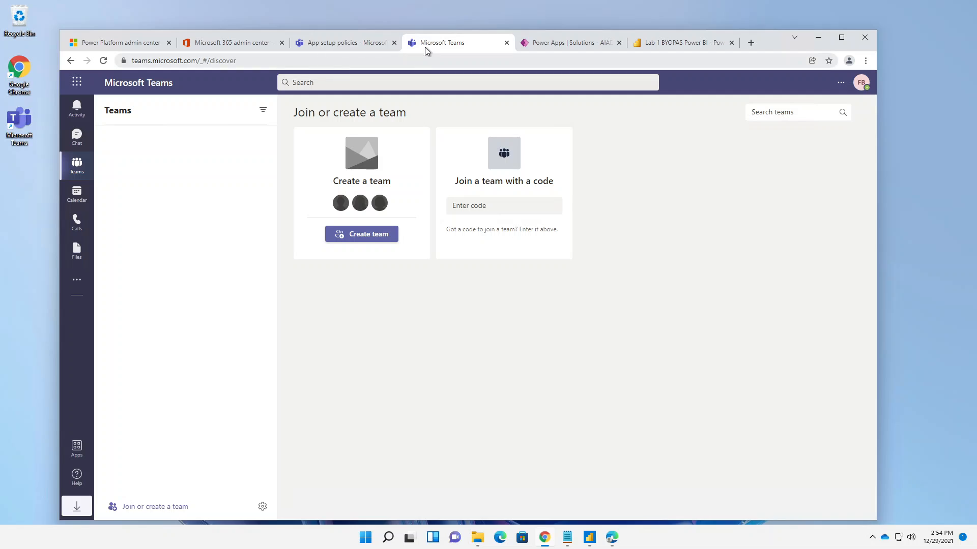
- Reorder the browser tabs so Microsoft Teams comes last, close the Lab 1 BYOPAS Power BI tab and return to Microsoft Teams
drag(427, 47, 626, 51)
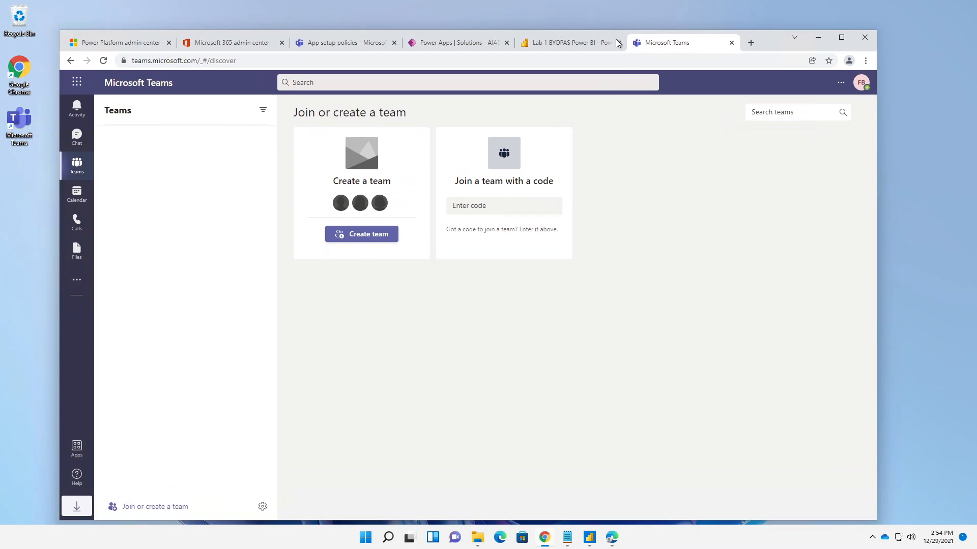
click(618, 42)
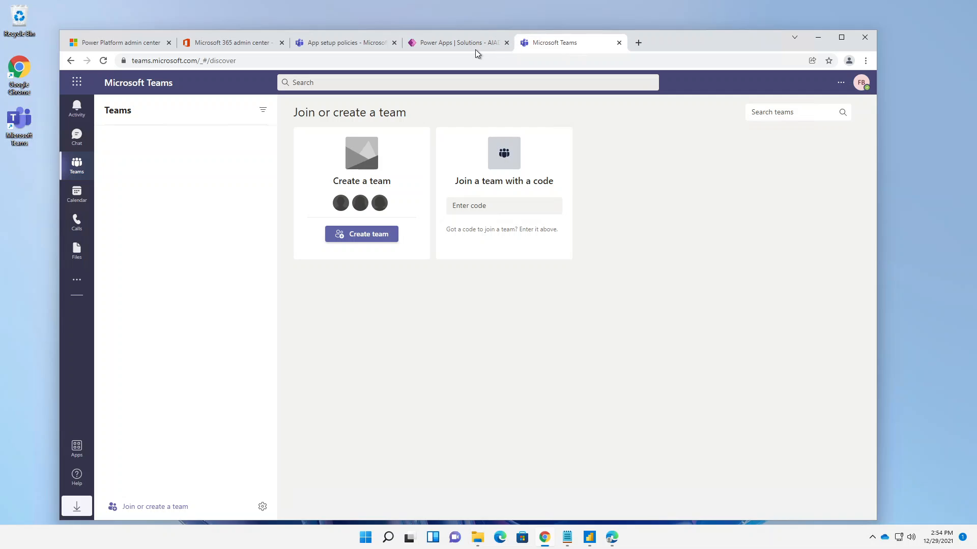
click(382, 41)
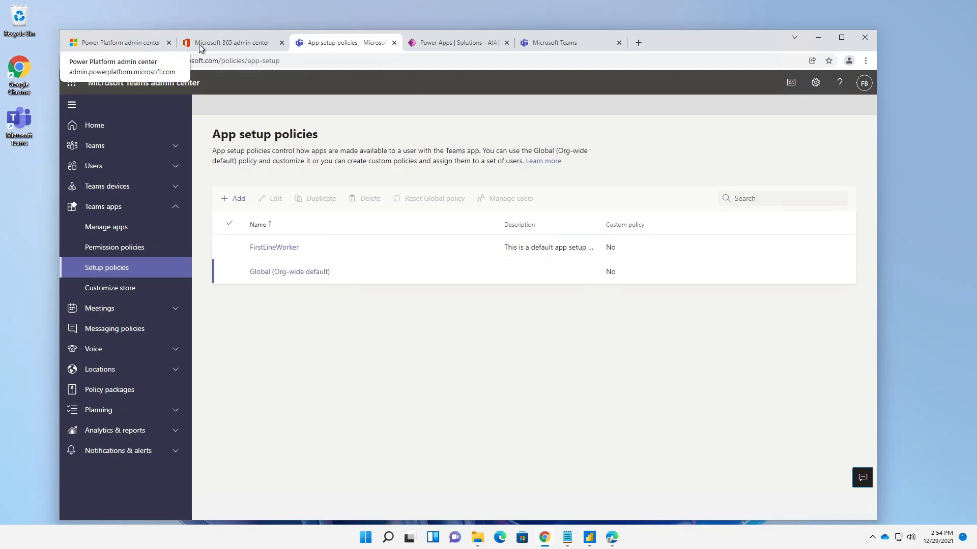
click(539, 50)
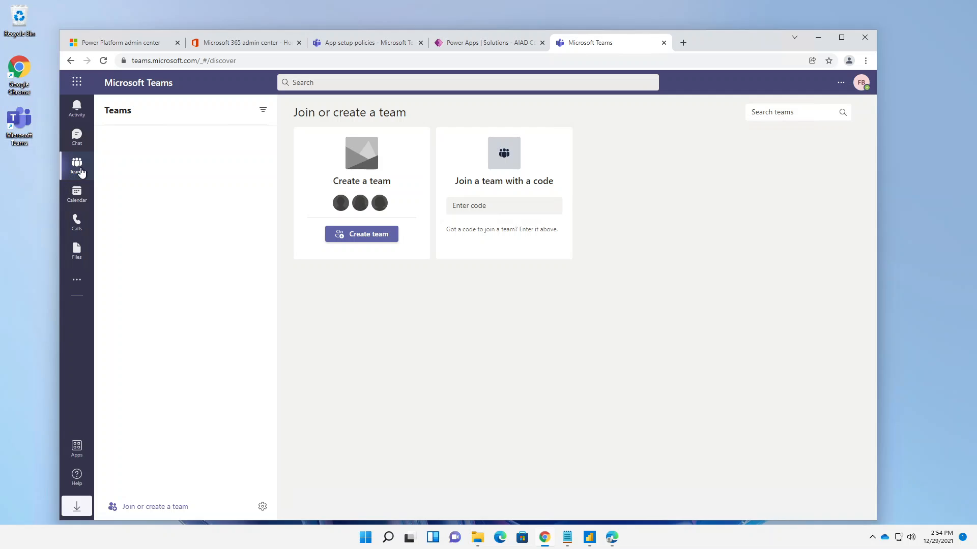
- Create a private team from scratch named "Device ordering" with the description "Device procurement"
click(355, 235)
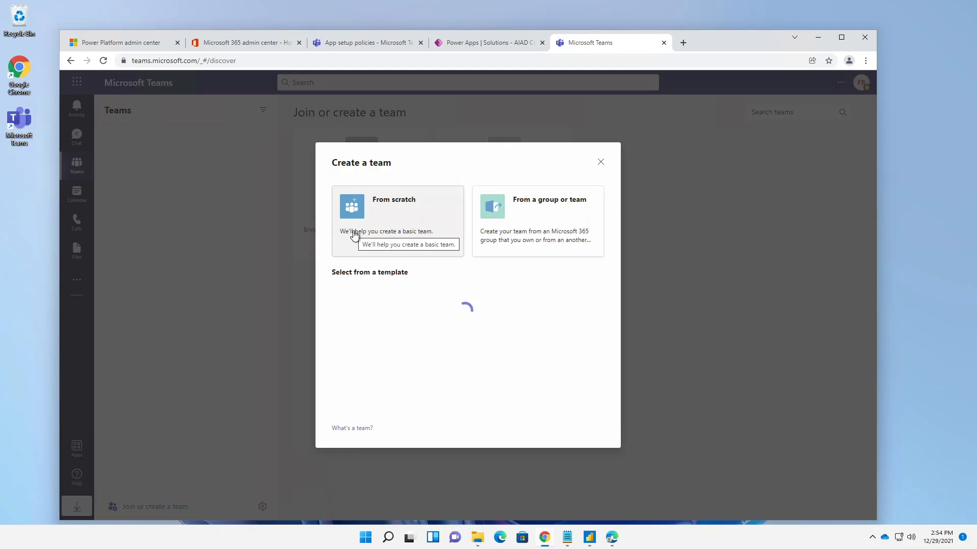
click(370, 214)
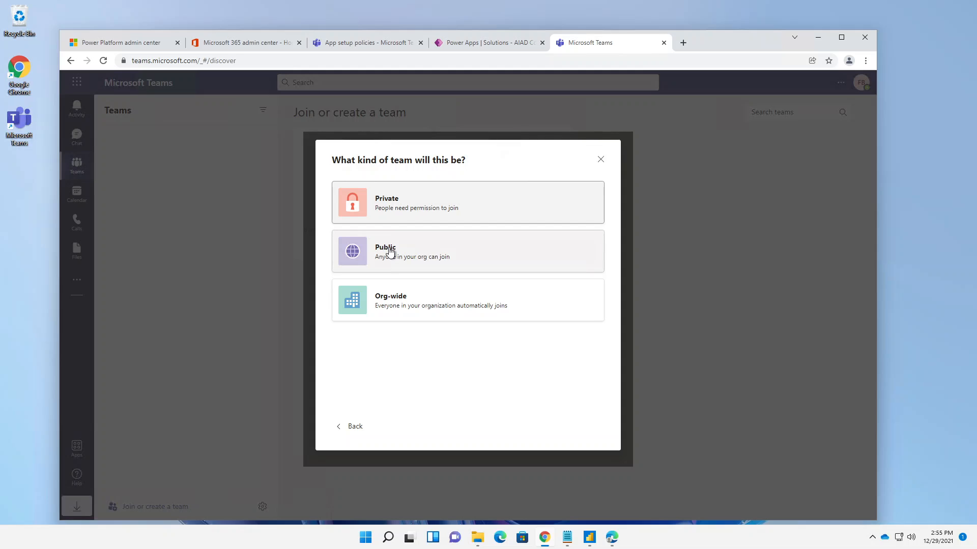
click(407, 213)
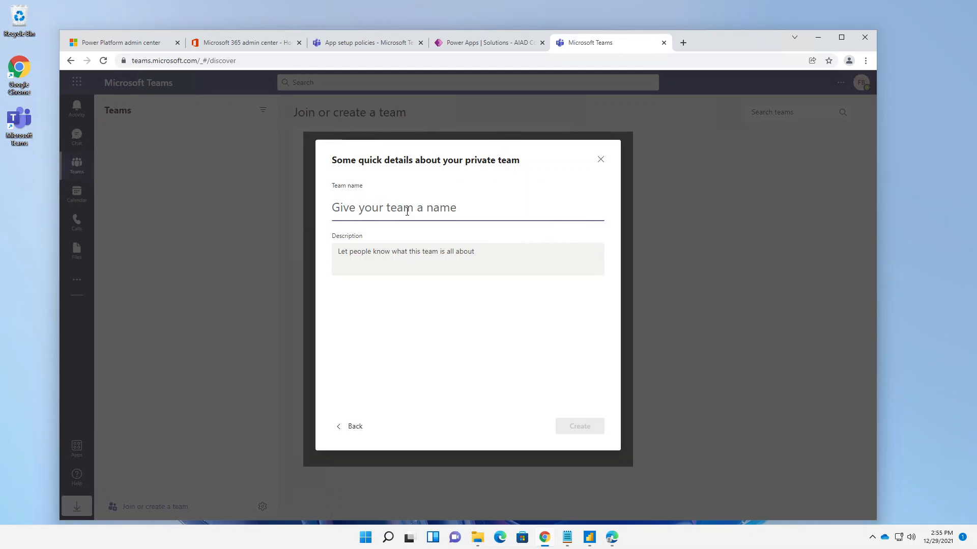
text(Device )
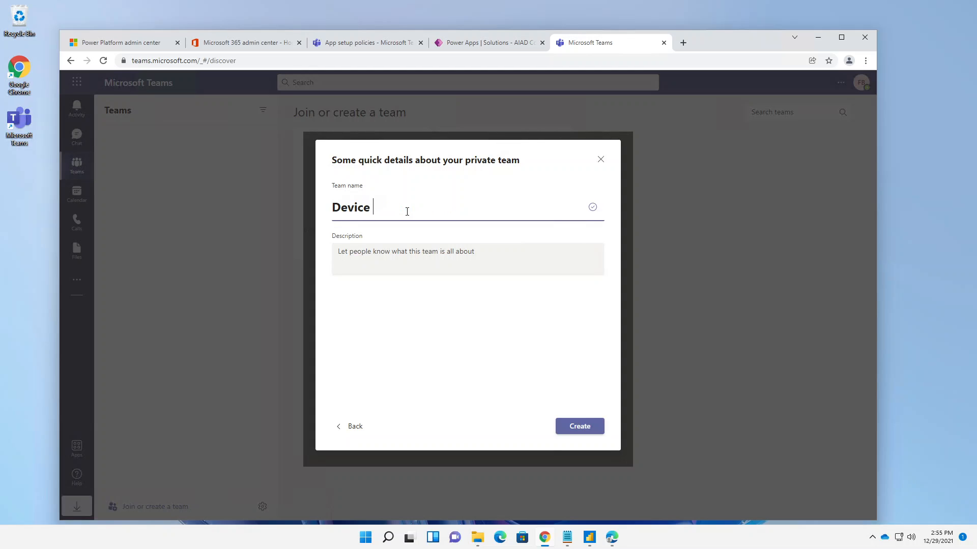
text(orderin)
key(BackSpace)
text(ing)
click(415, 249)
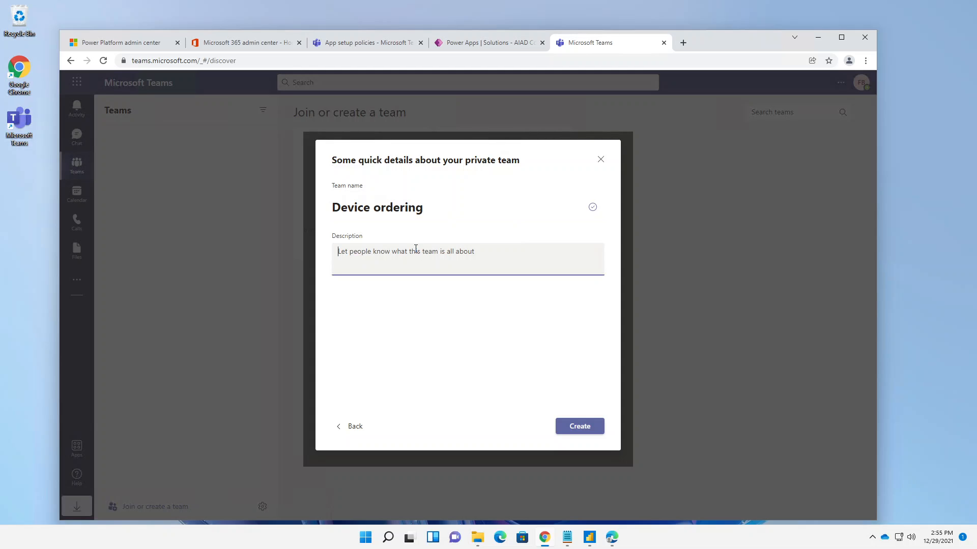
text(Device proc)
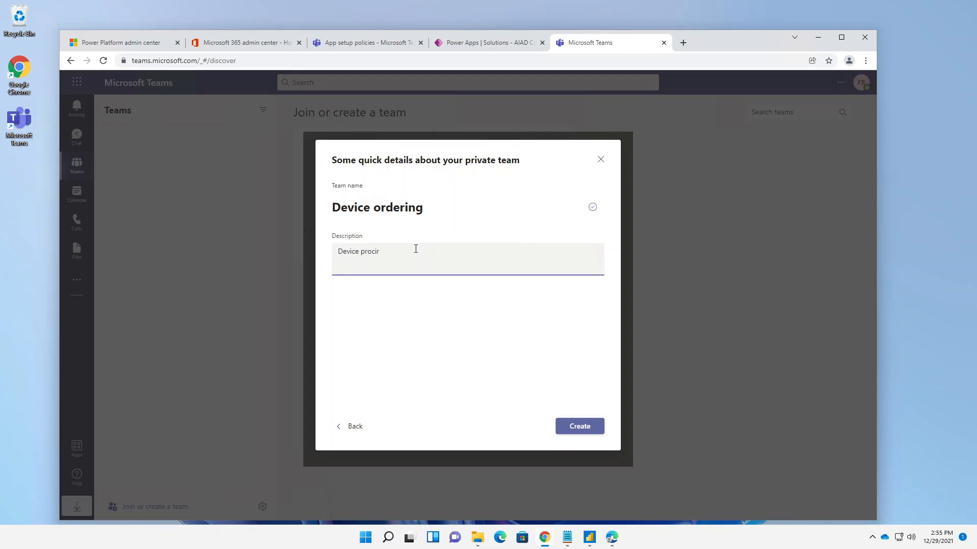
text(urement)
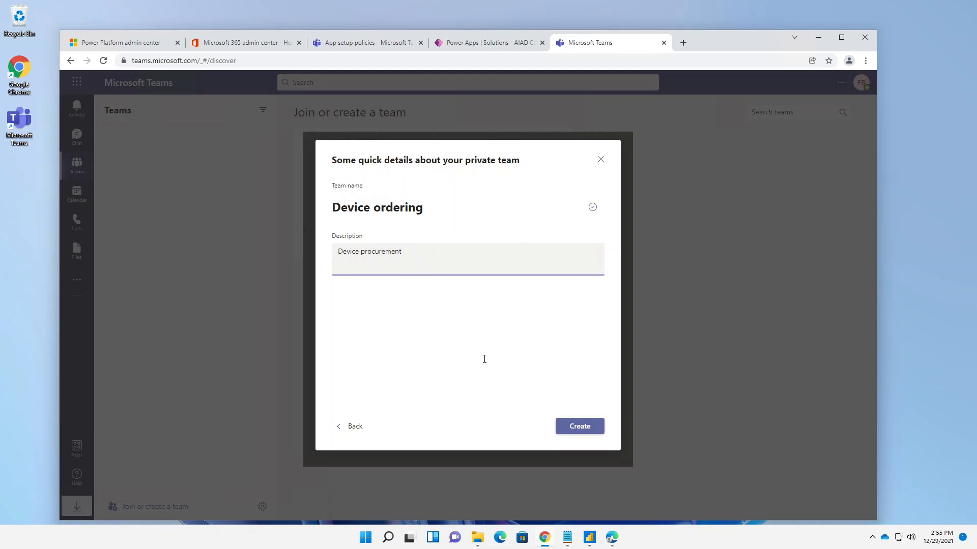
click(587, 427)
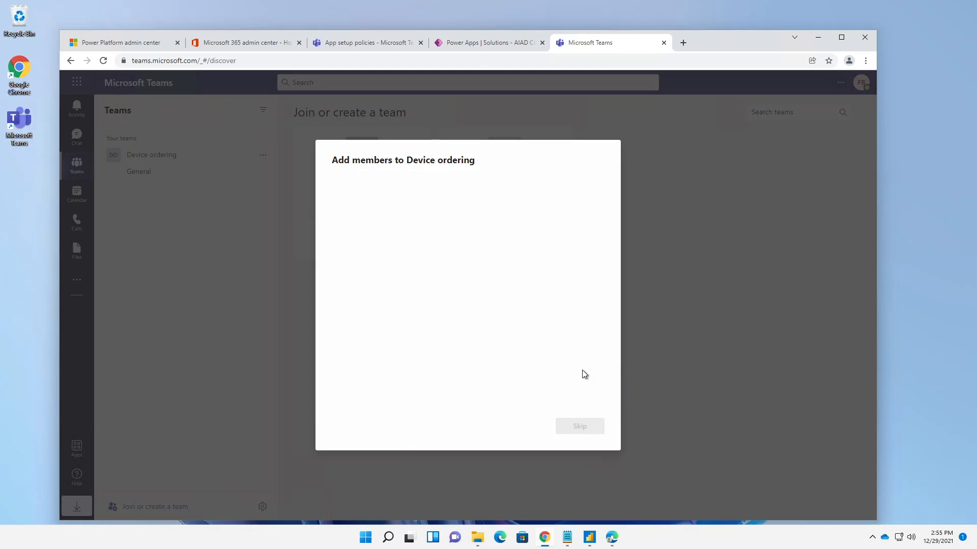
- Add the two colleagues to the Device ordering team with the Member role and dismiss the desktop notification offer
text(walte)
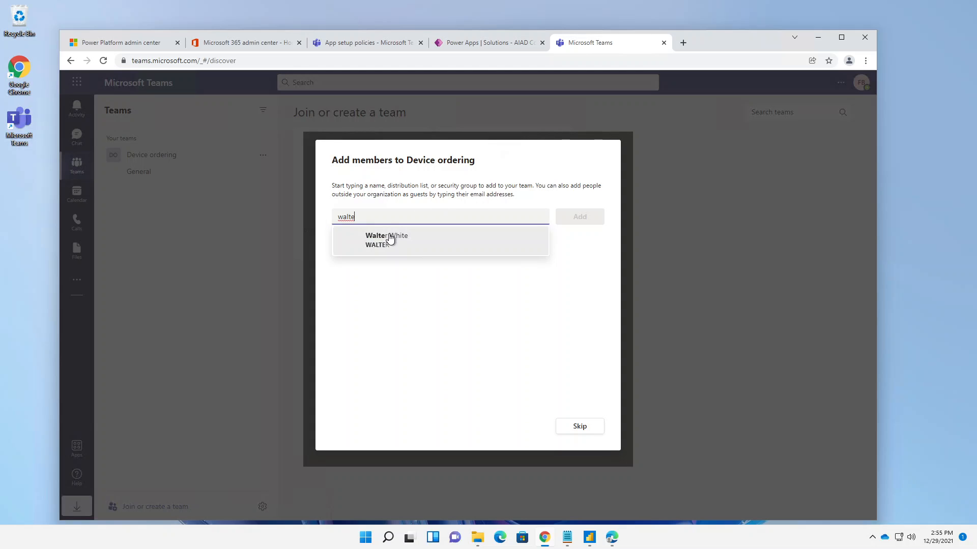
click(392, 240)
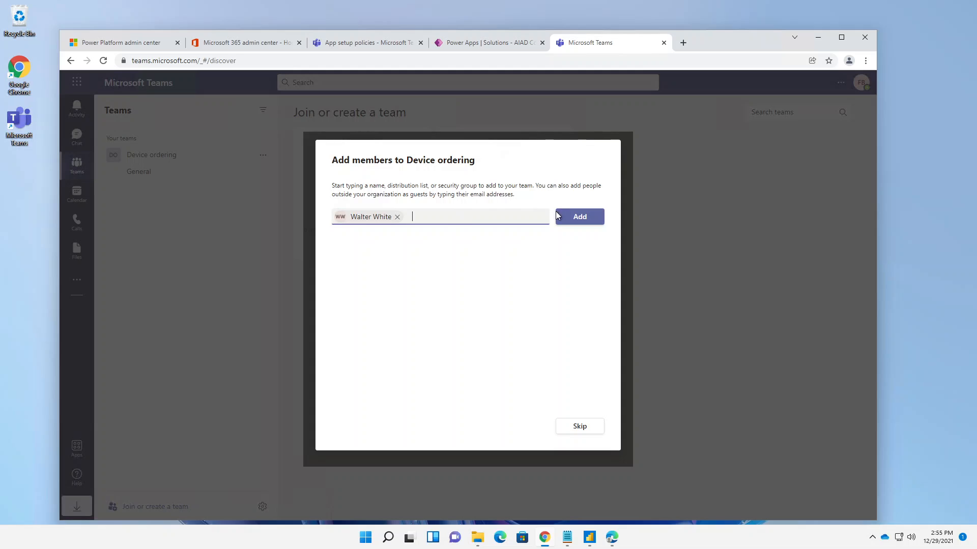
text(jess)
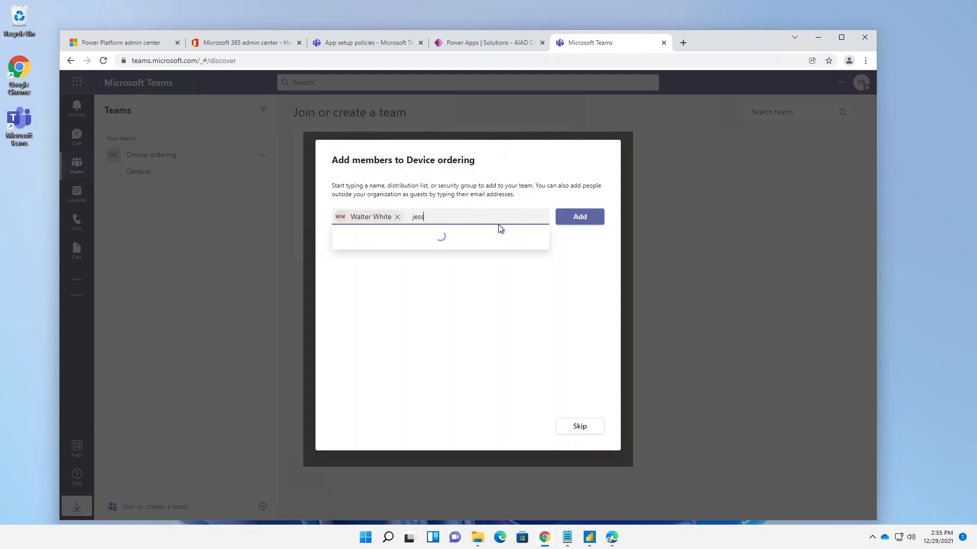
click(393, 242)
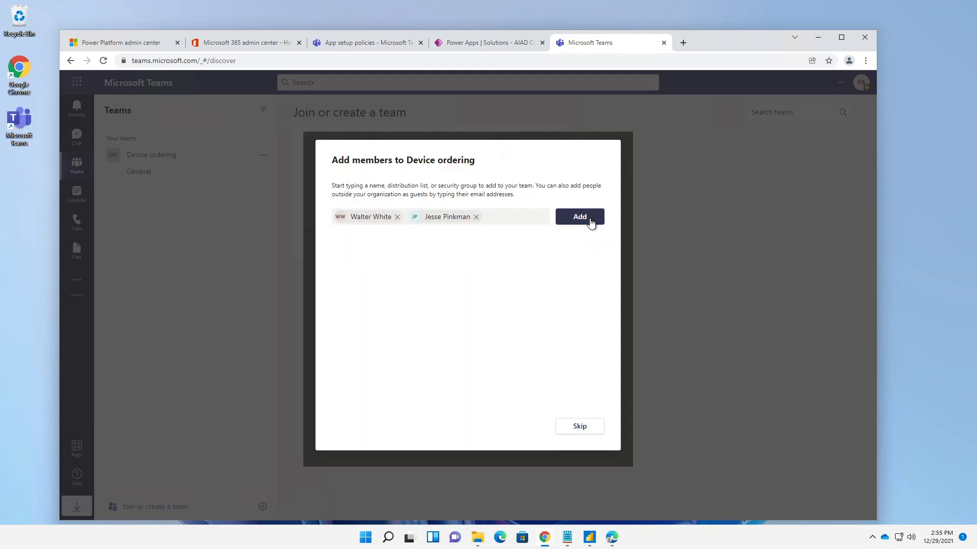
click(587, 220)
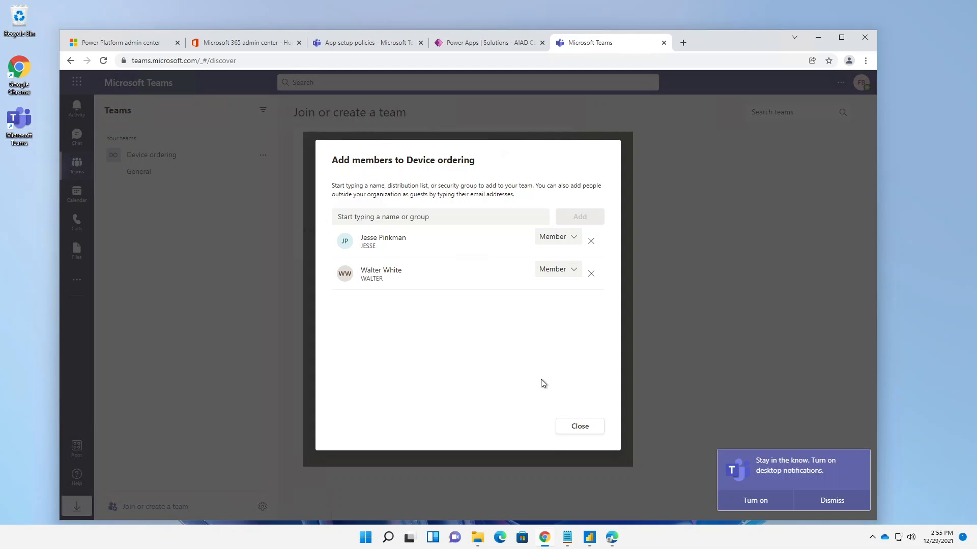
click(585, 425)
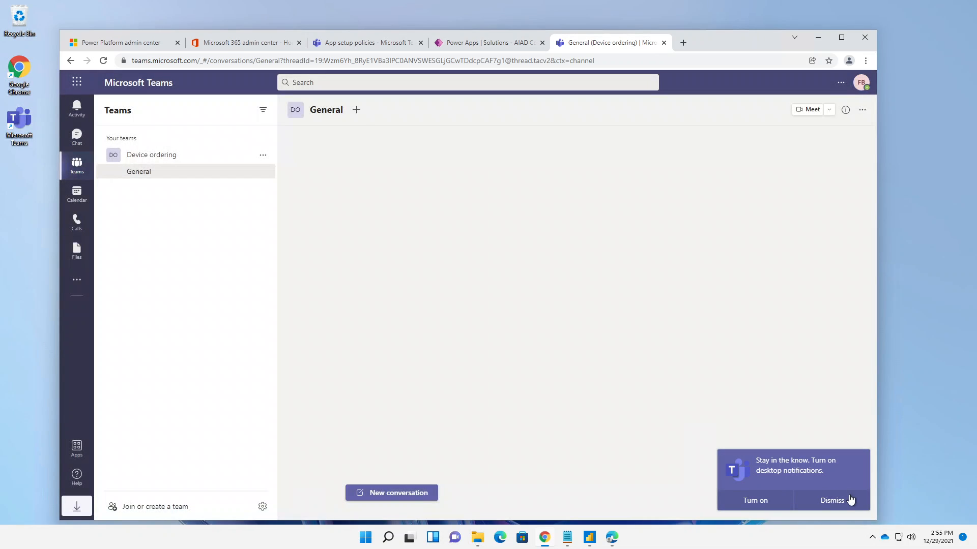
click(848, 499)
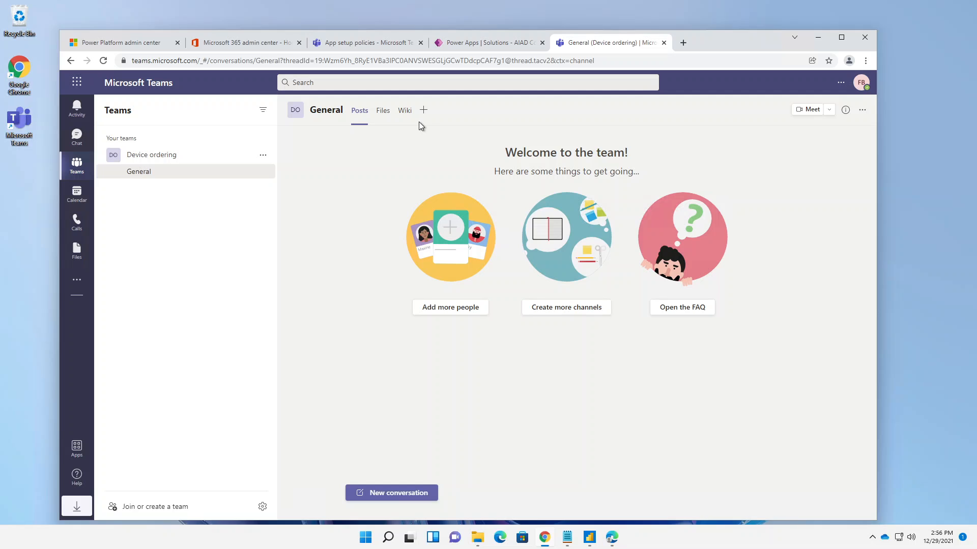
- Add a channel named "Employee orders" to the Device ordering team, with standard privacy and a description beginning "Channel for"
click(263, 158)
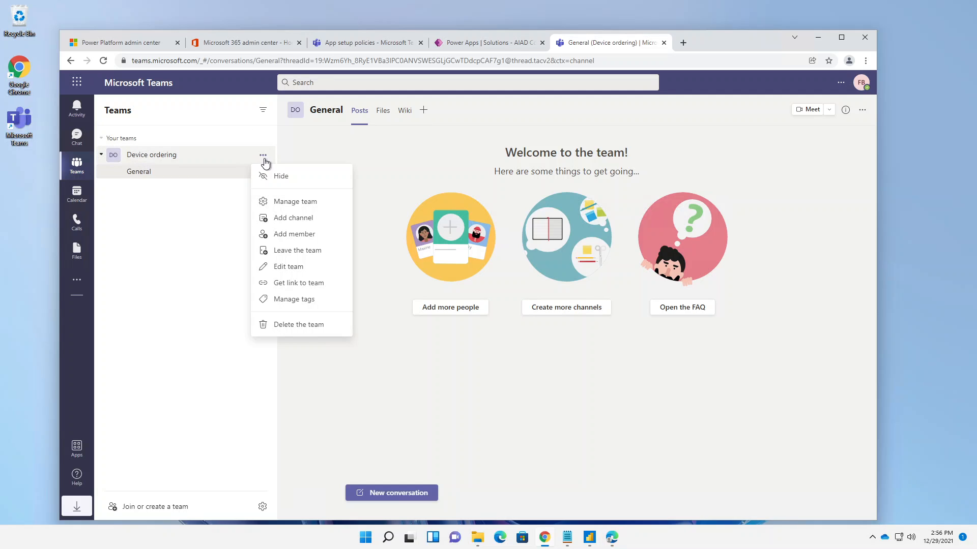
click(305, 219)
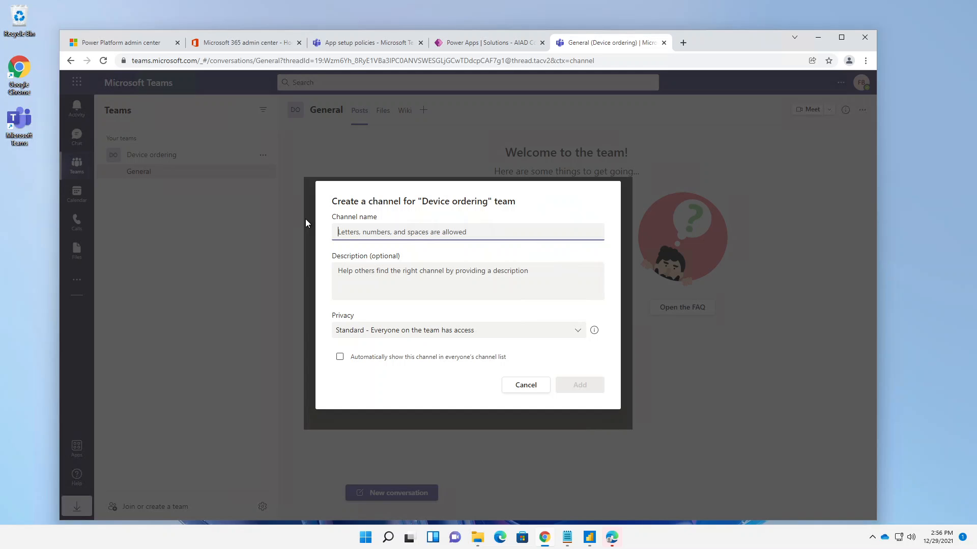
text(Employee )
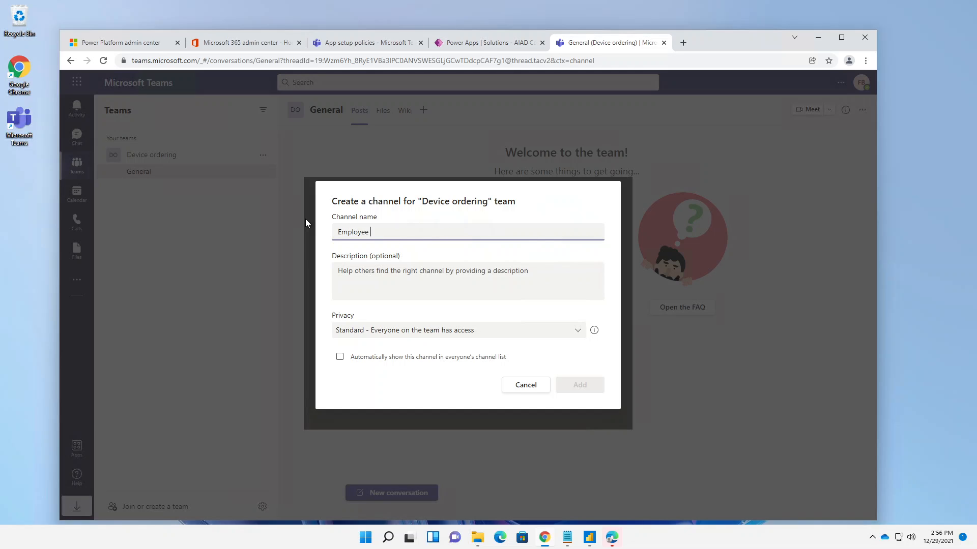
text(orders)
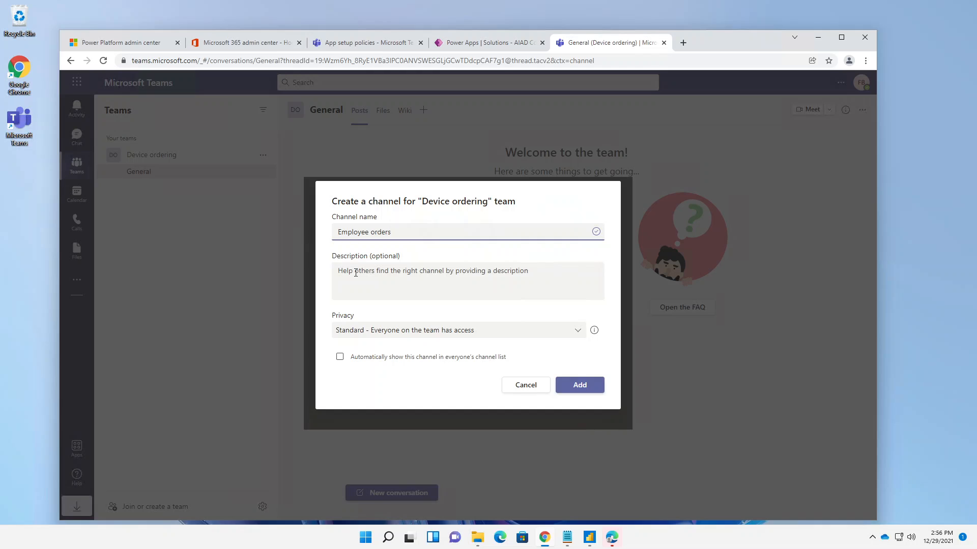
click(356, 274)
text(Channel f)
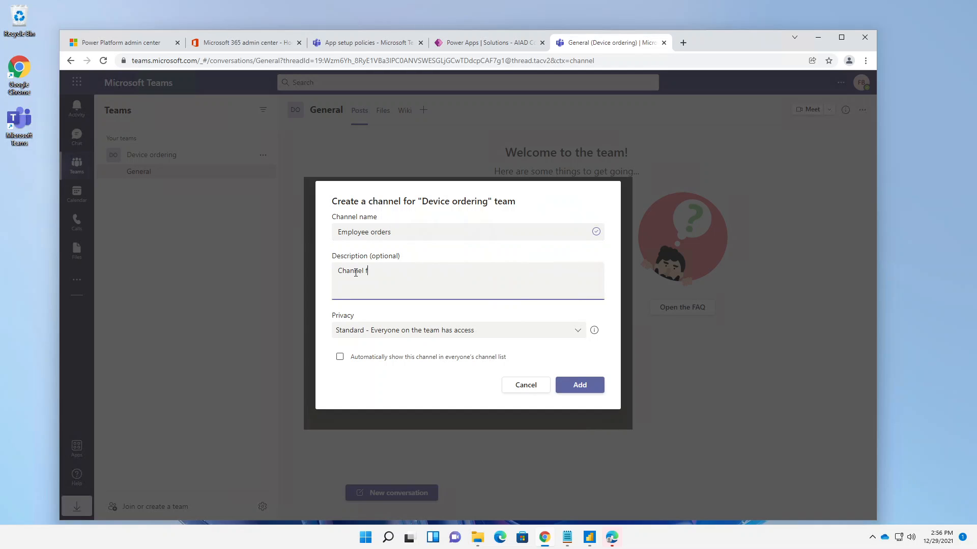
text(or orders)
click(576, 391)
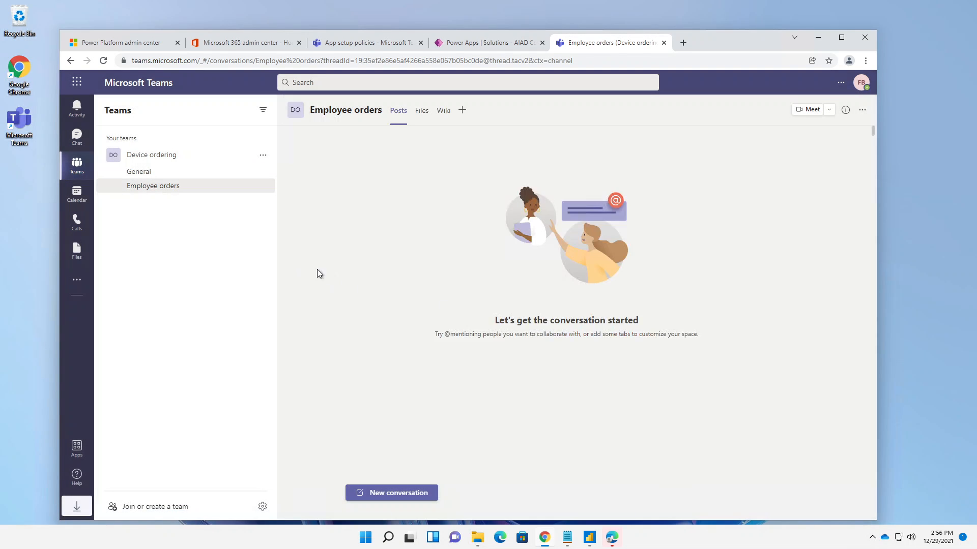
- Create a private channel named "Purchasing managers" in the Device ordering team and skip adding members
click(263, 156)
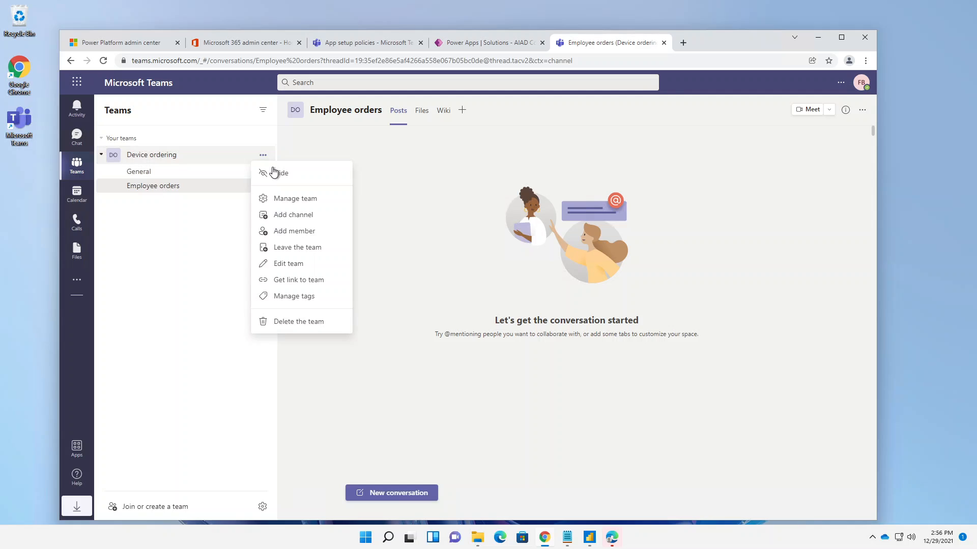
click(298, 216)
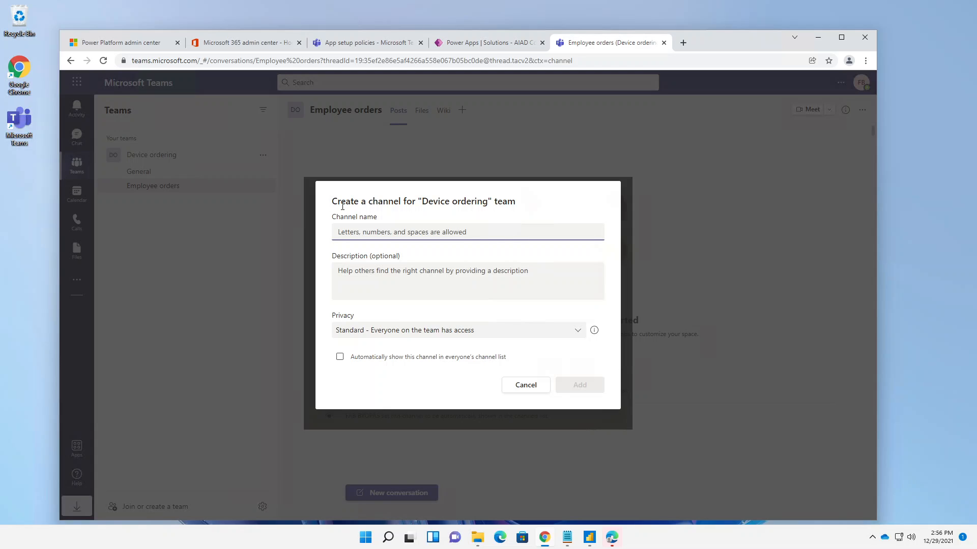
text(Pur)
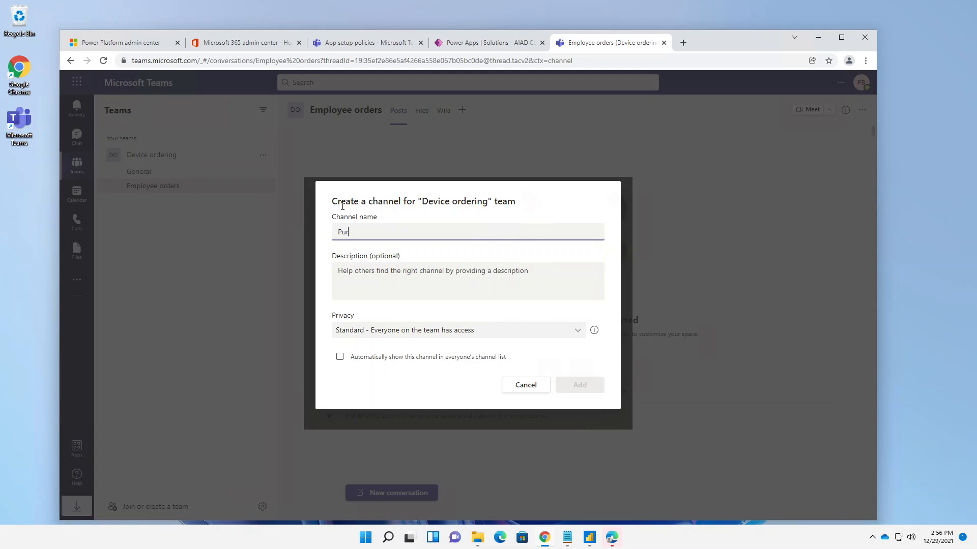
text(chasing )
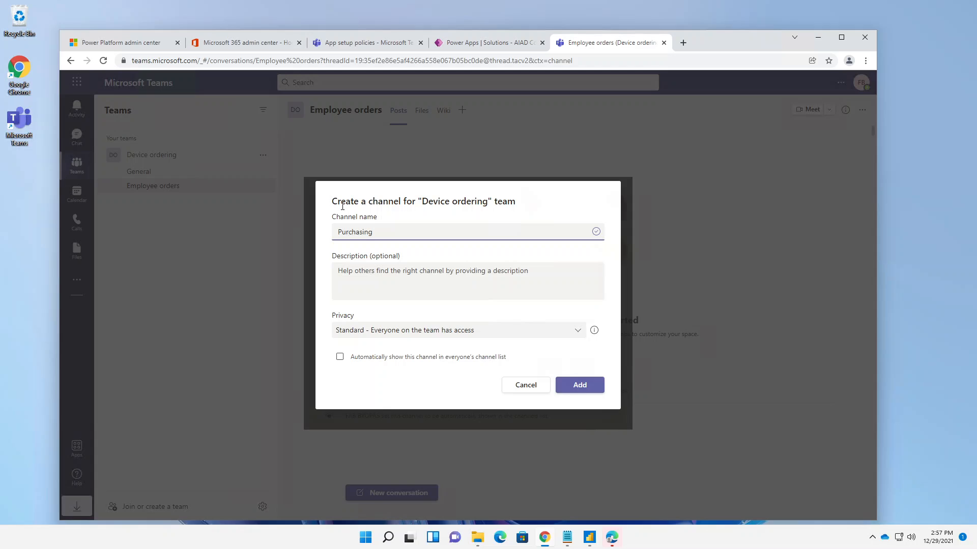
text(managers)
click(436, 356)
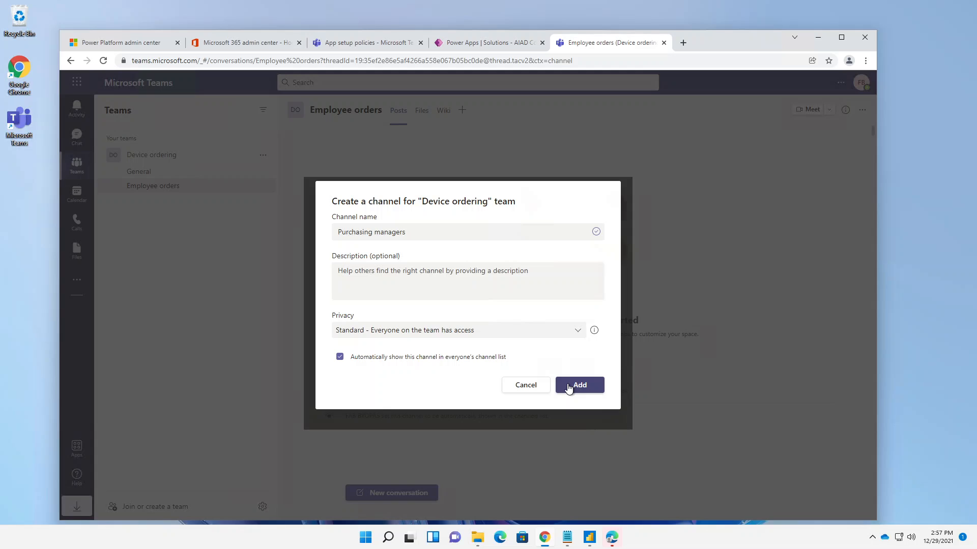
click(509, 333)
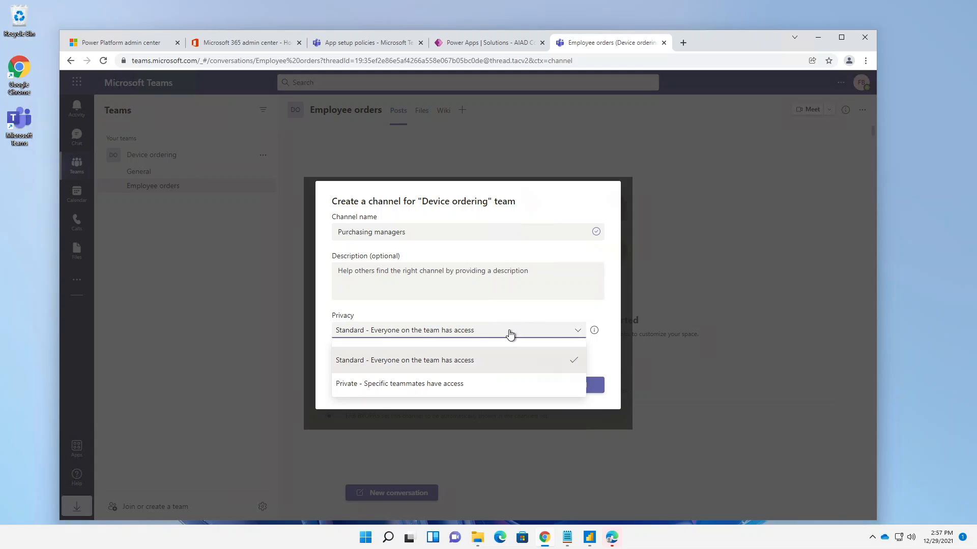
click(425, 385)
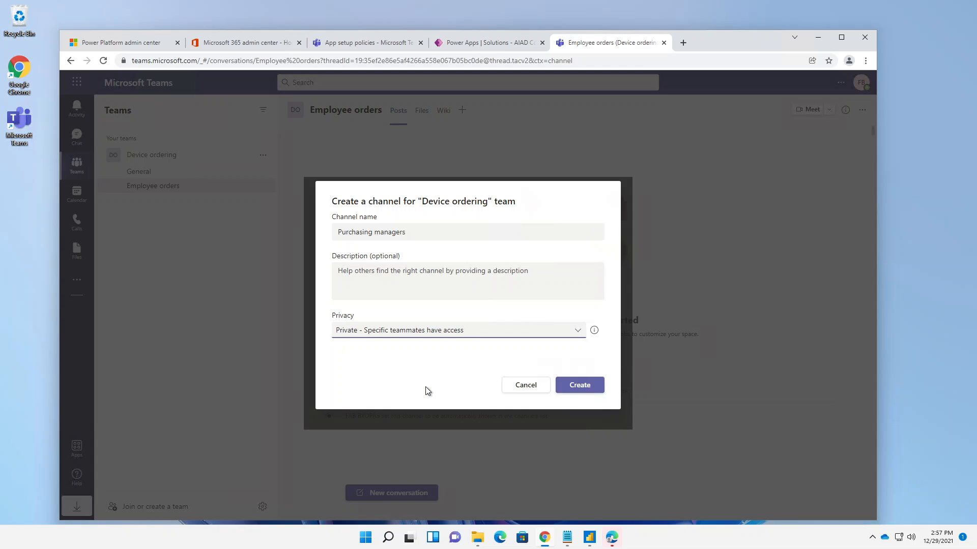
click(580, 386)
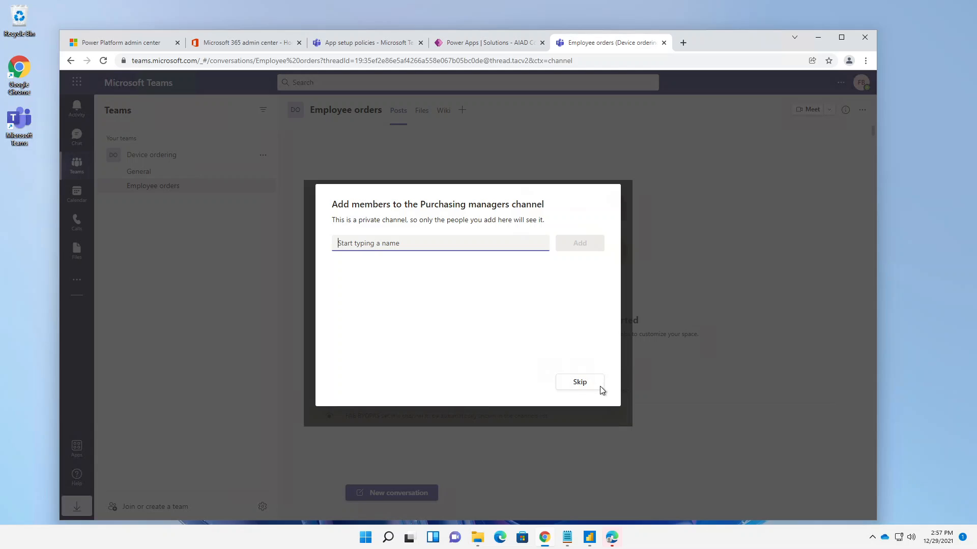
click(584, 385)
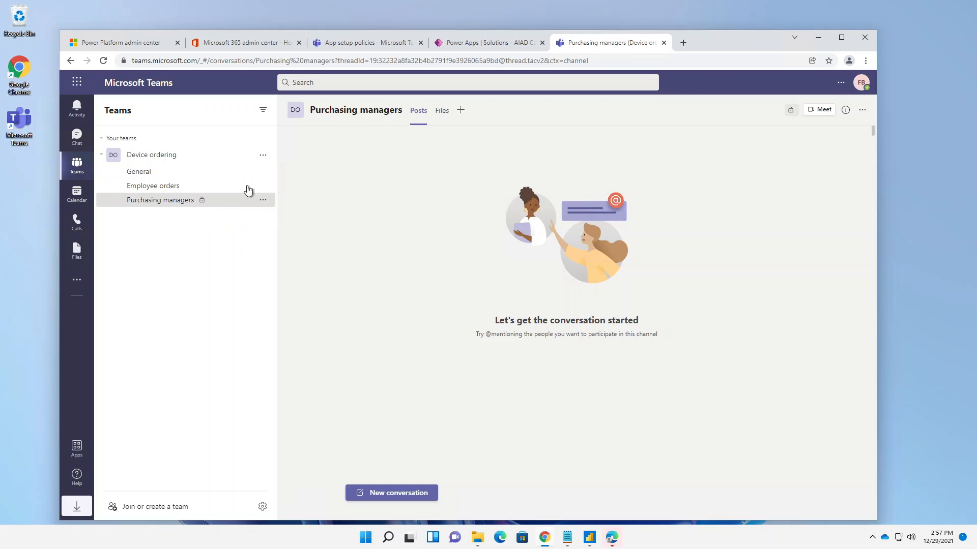
- Review the owners and members of the Device ordering team, then return to the Purchasing managers channel
click(262, 155)
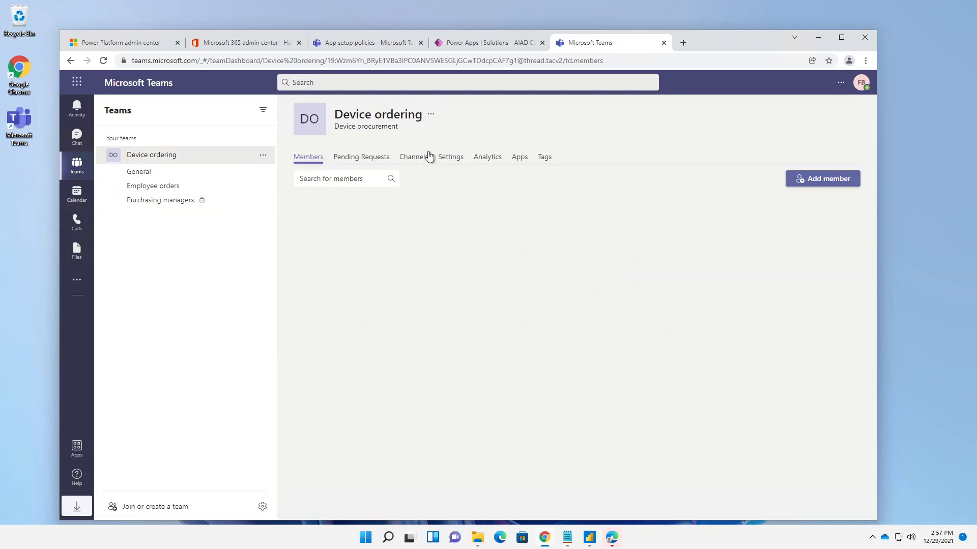
click(351, 271)
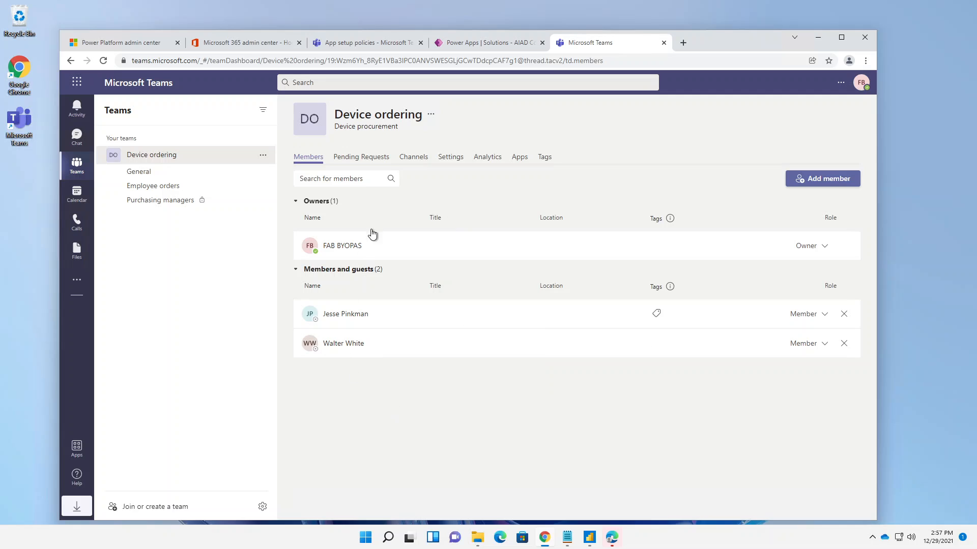
click(185, 201)
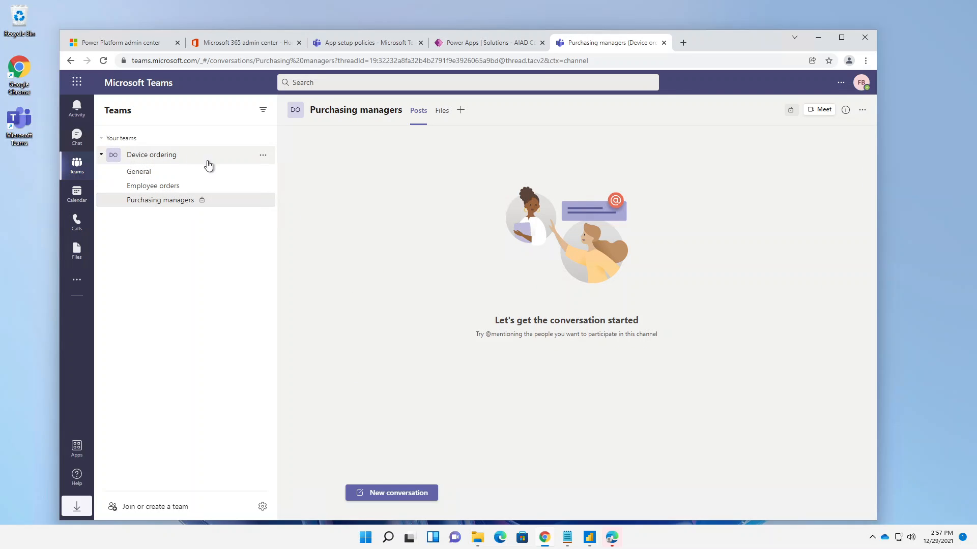
- Add the colleague who manages purchasing as a member of the private Purchasing managers channel and close the member dialog
click(265, 201)
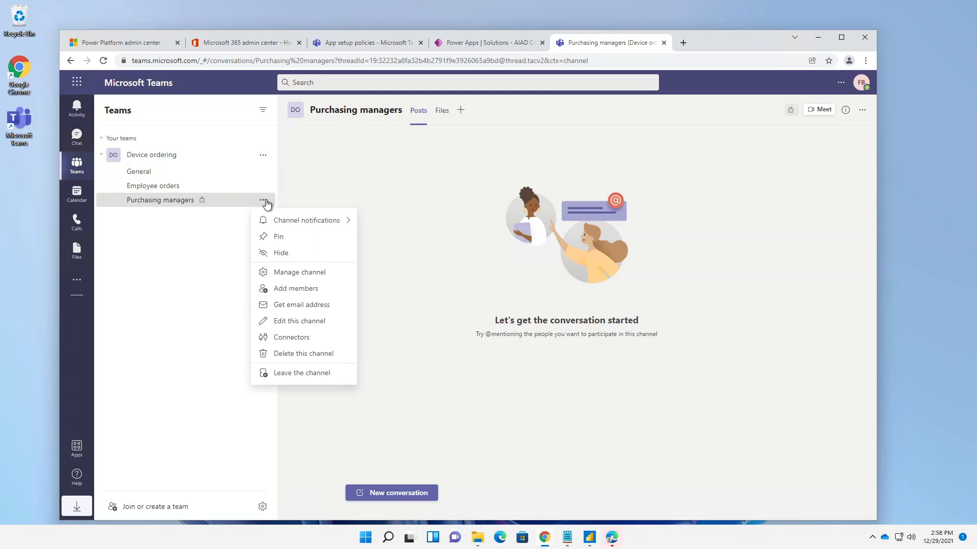
click(294, 289)
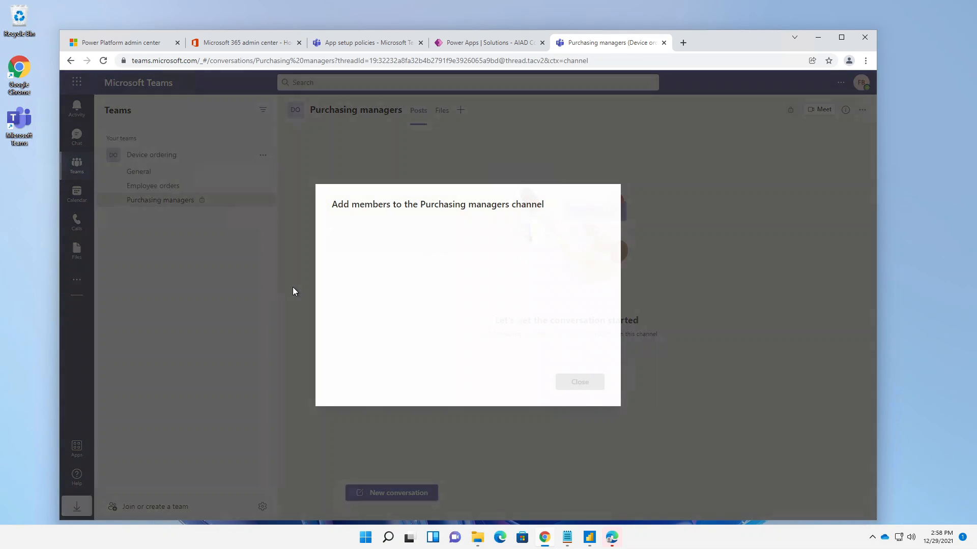
text(wal)
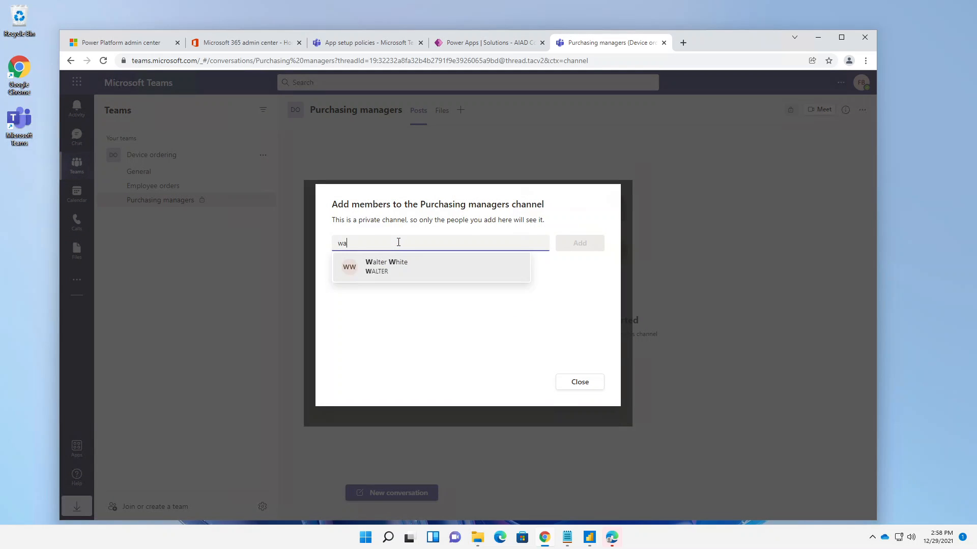
click(411, 269)
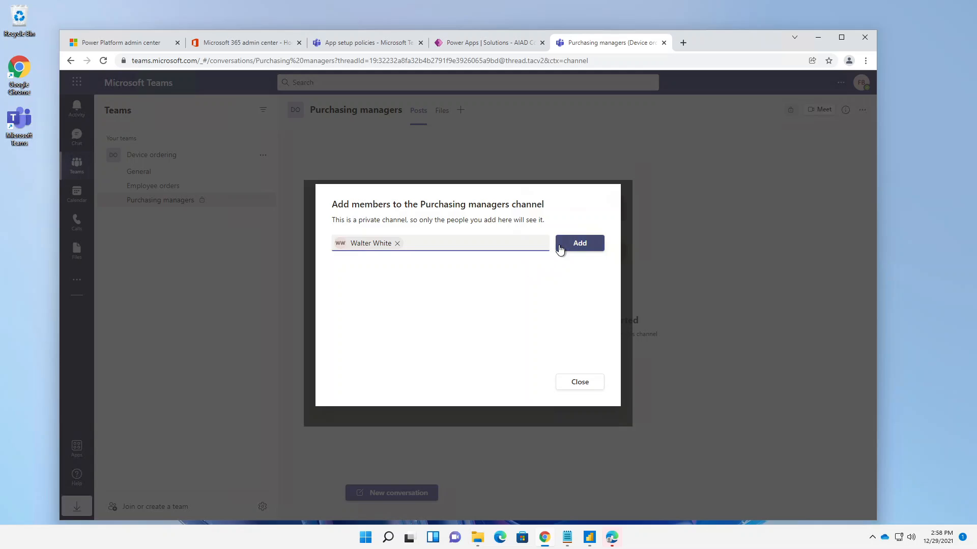
click(559, 248)
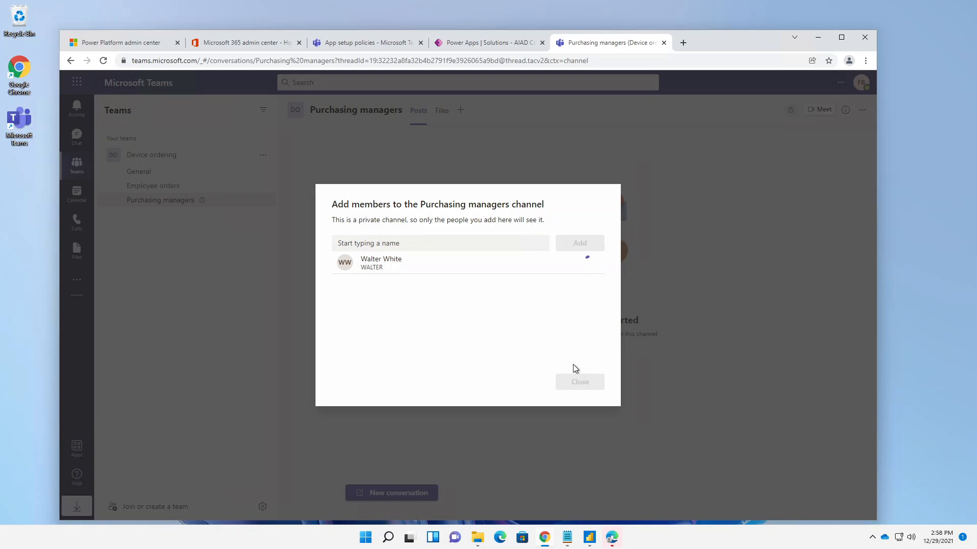
click(584, 384)
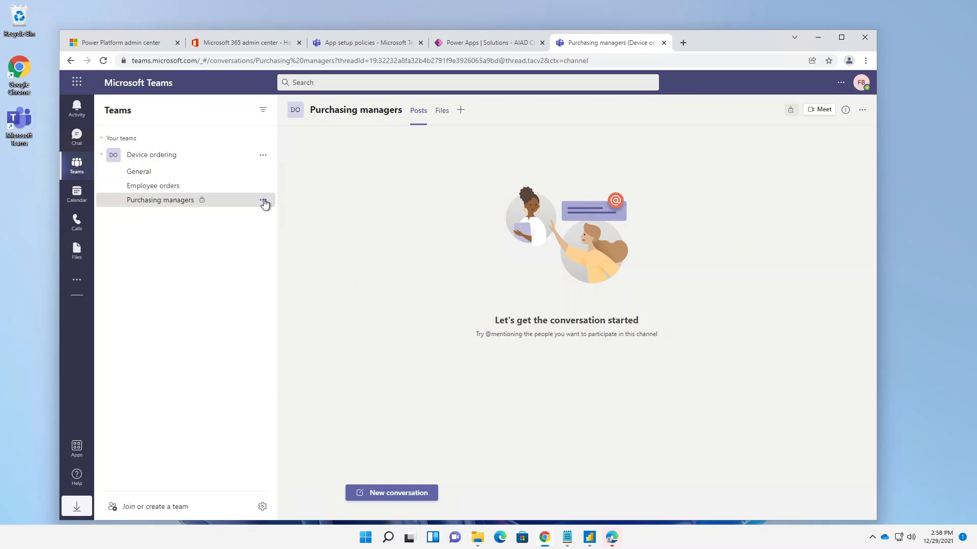
- Change the newly added member's role to Owner in the Purchasing managers channel's member management
click(263, 201)
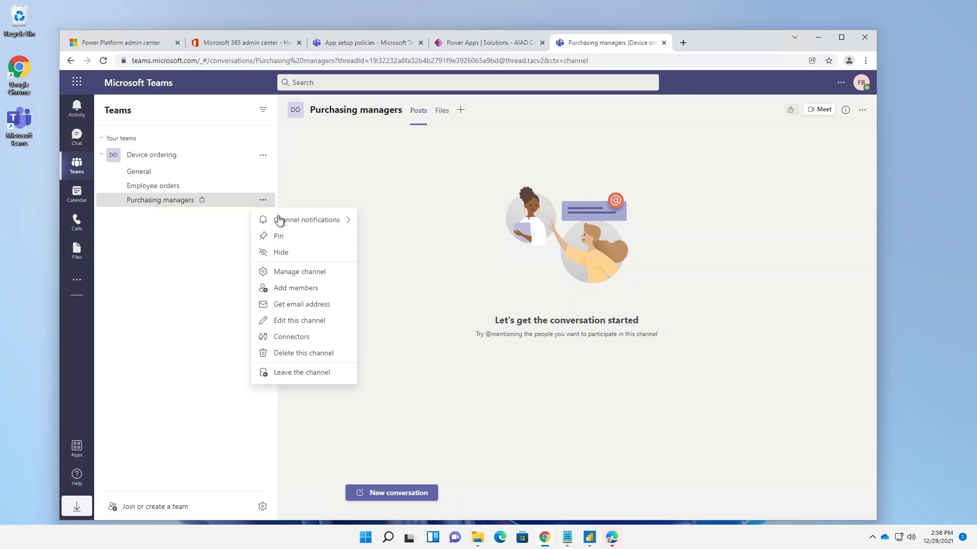
click(301, 277)
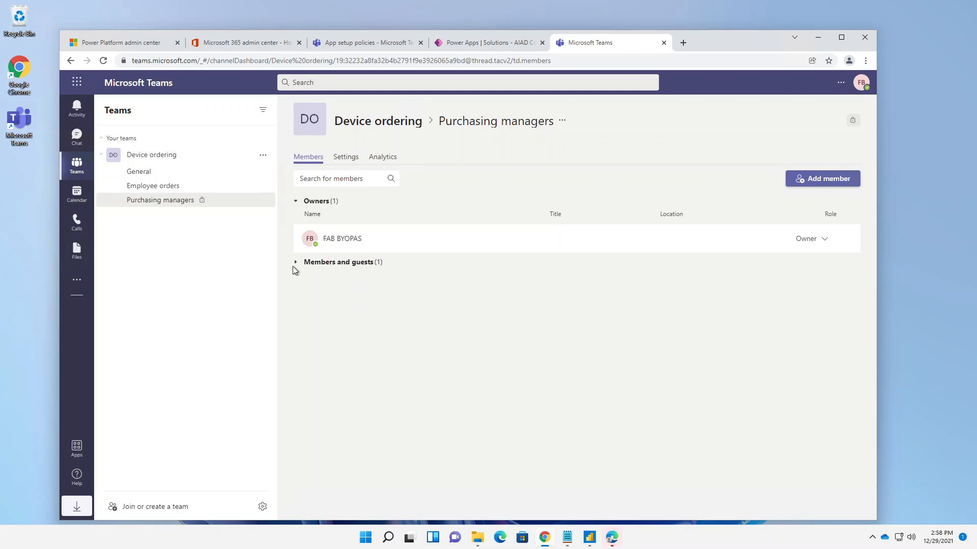
click(308, 263)
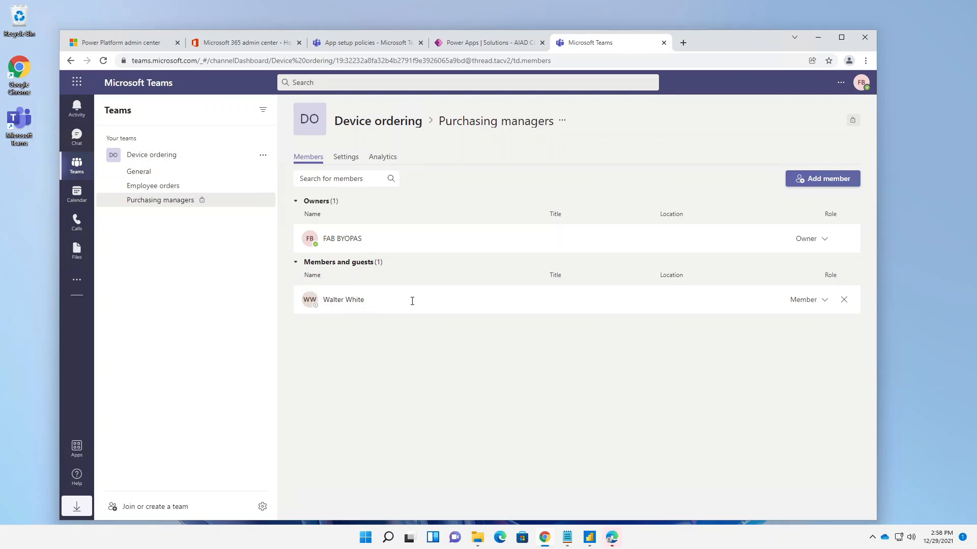
click(822, 305)
click(804, 328)
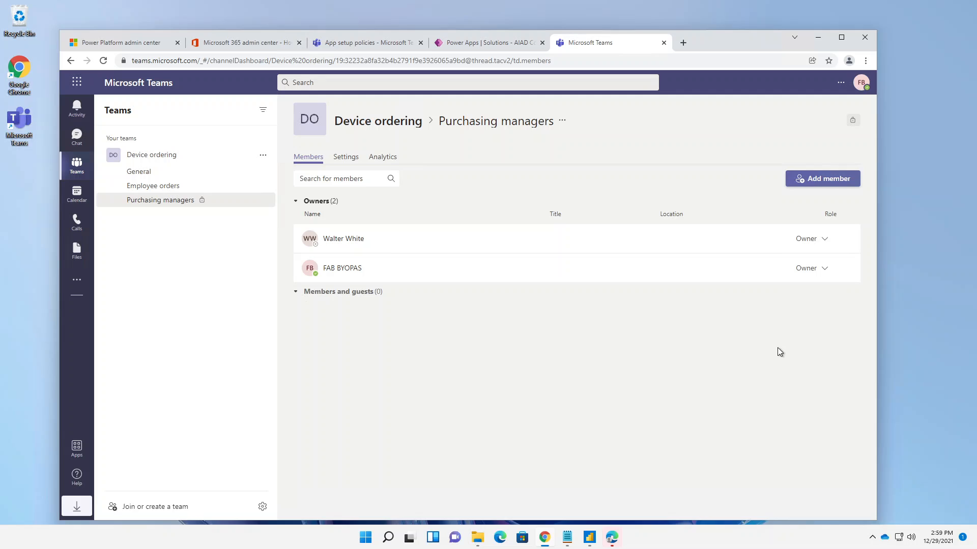
click(76, 138)
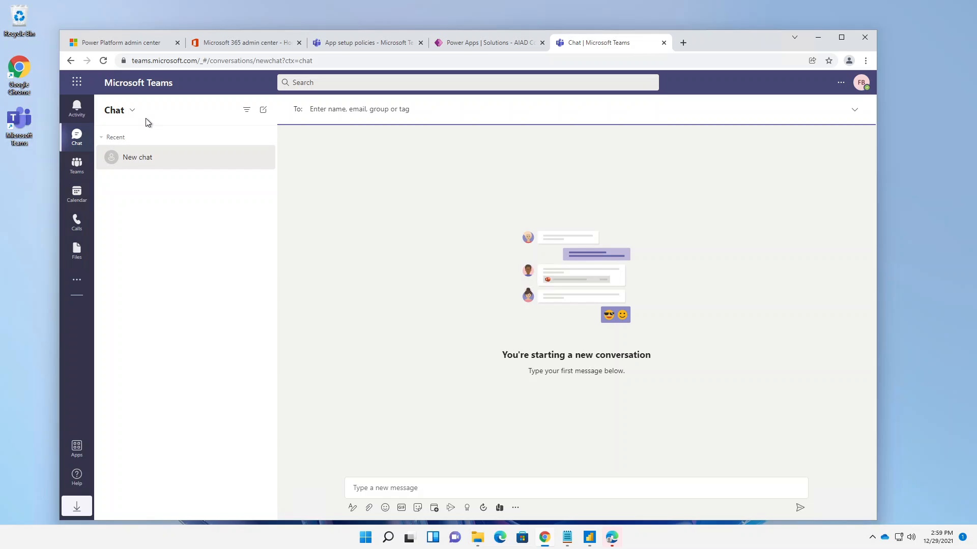
click(83, 171)
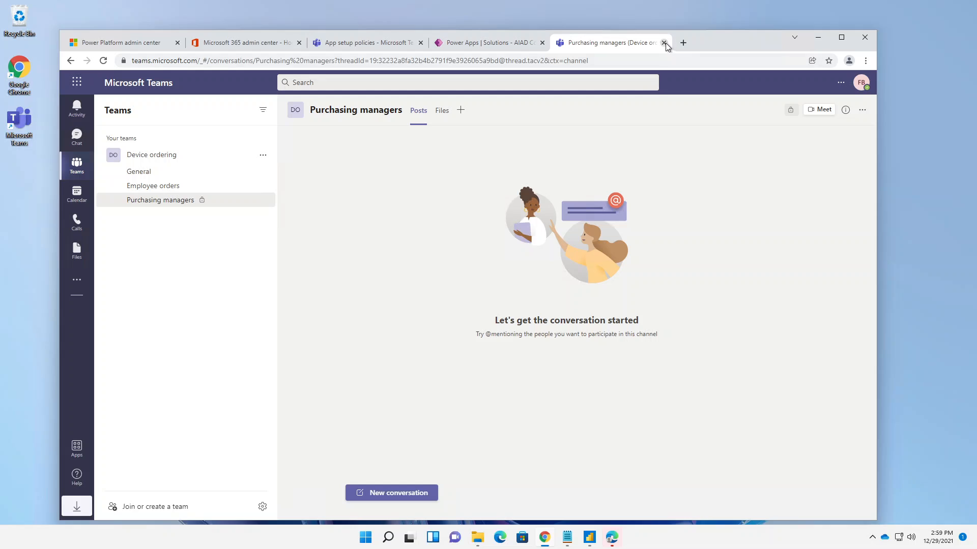
- Switch to Power Apps and download the Teams package of the Device Ordering App from the environment's app list
click(459, 41)
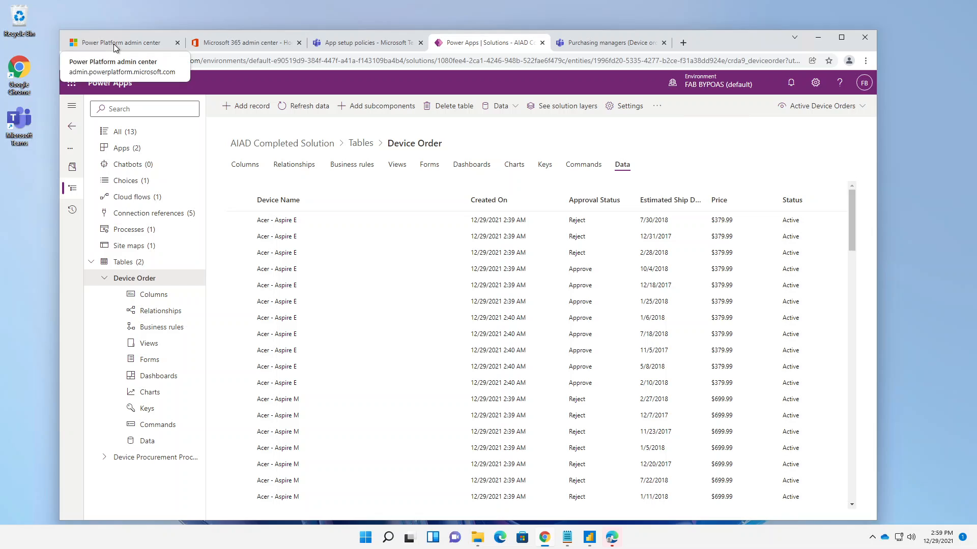
click(72, 124)
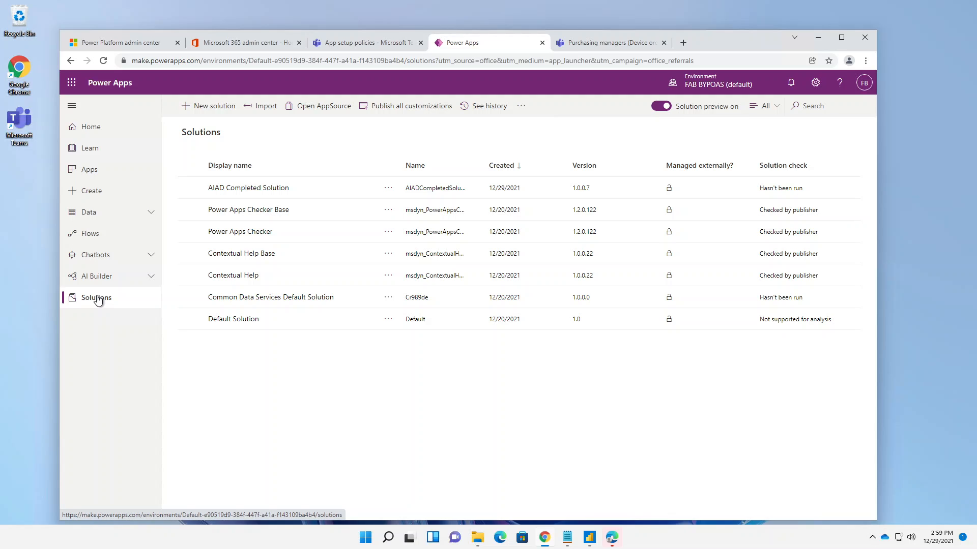
click(93, 171)
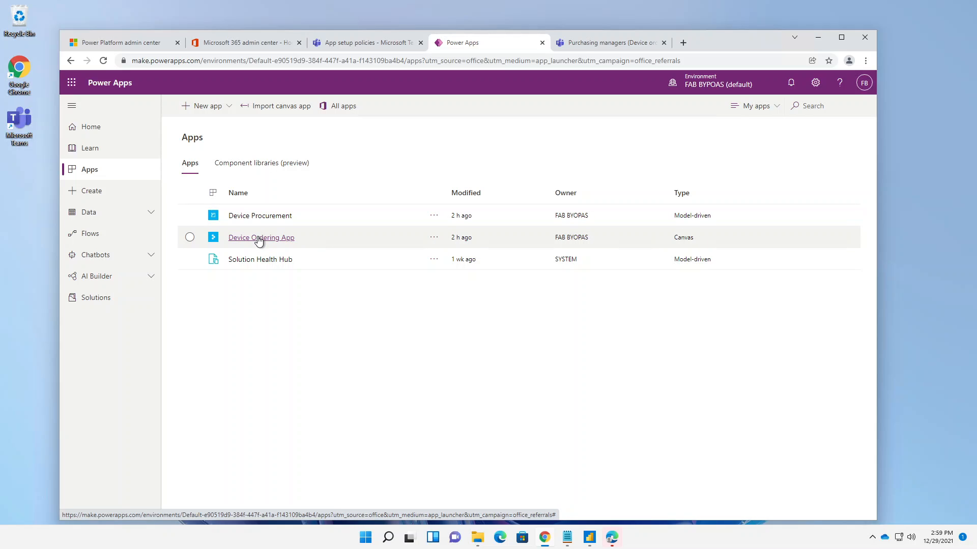
click(432, 239)
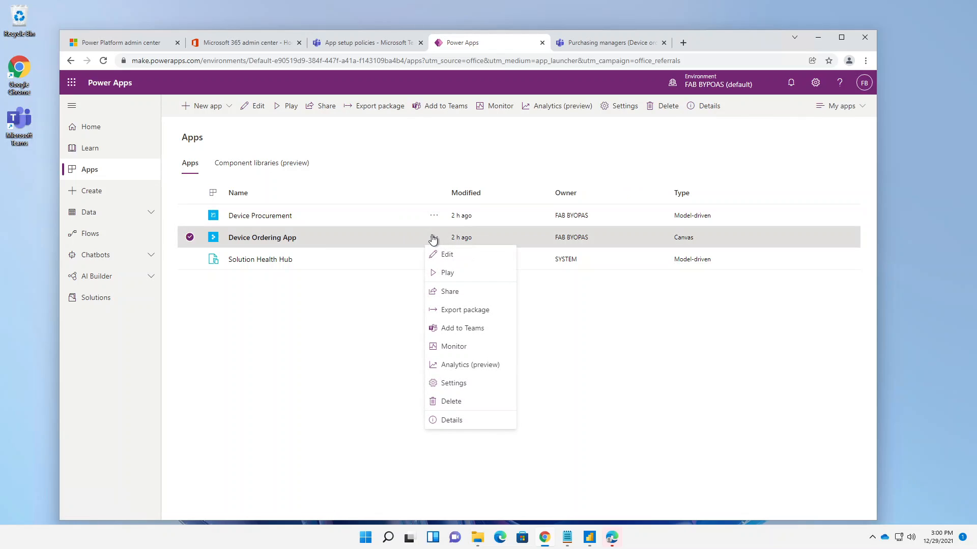
click(449, 330)
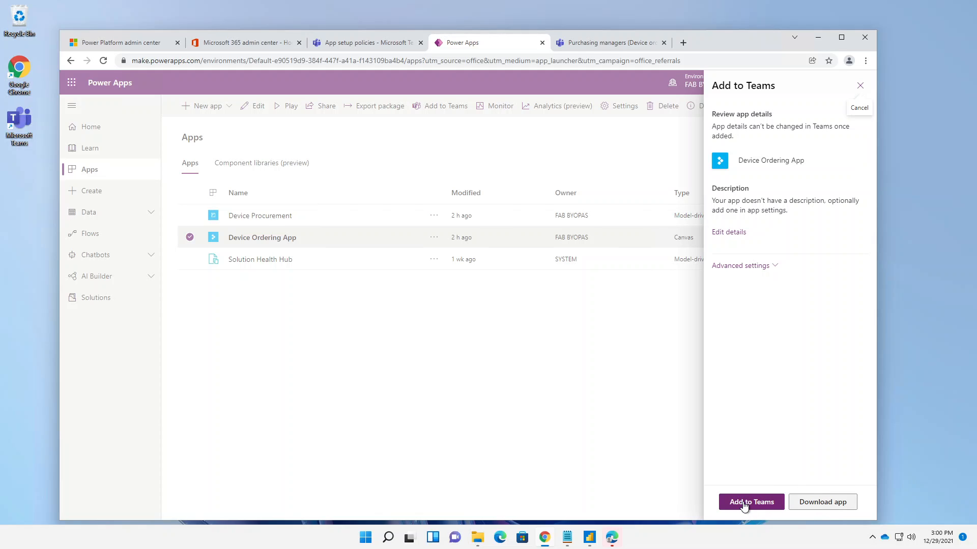
click(816, 504)
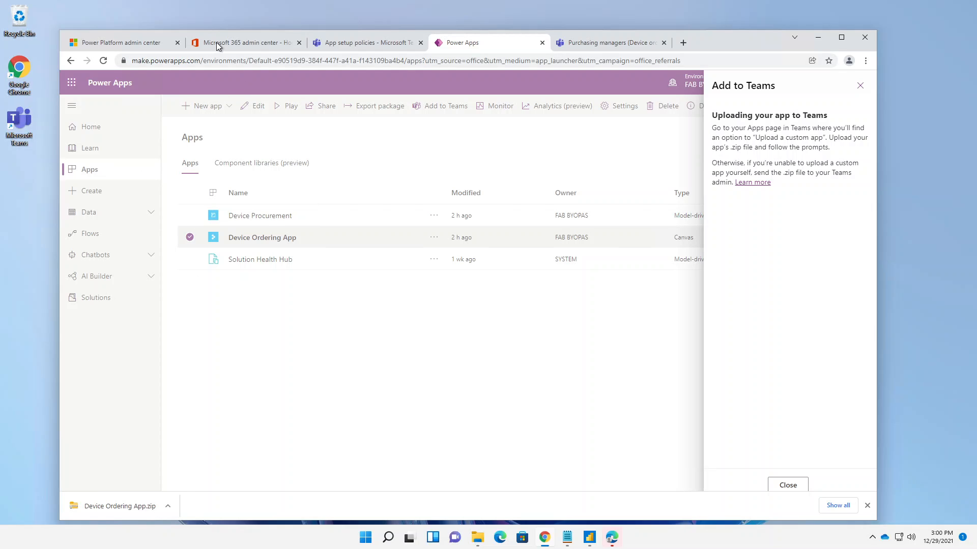
- Switch back to Microsoft Teams and open the app store's page for managing and uploading apps
click(331, 44)
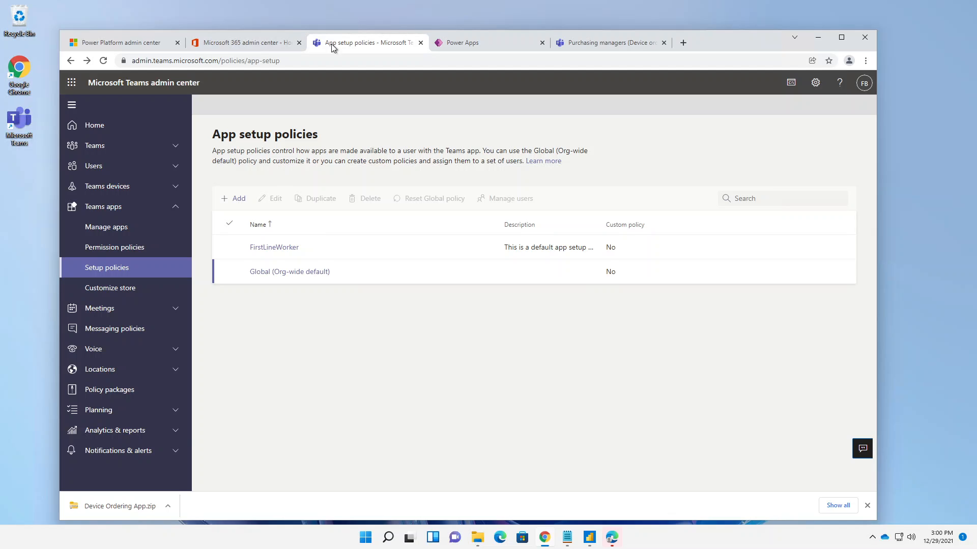
click(607, 44)
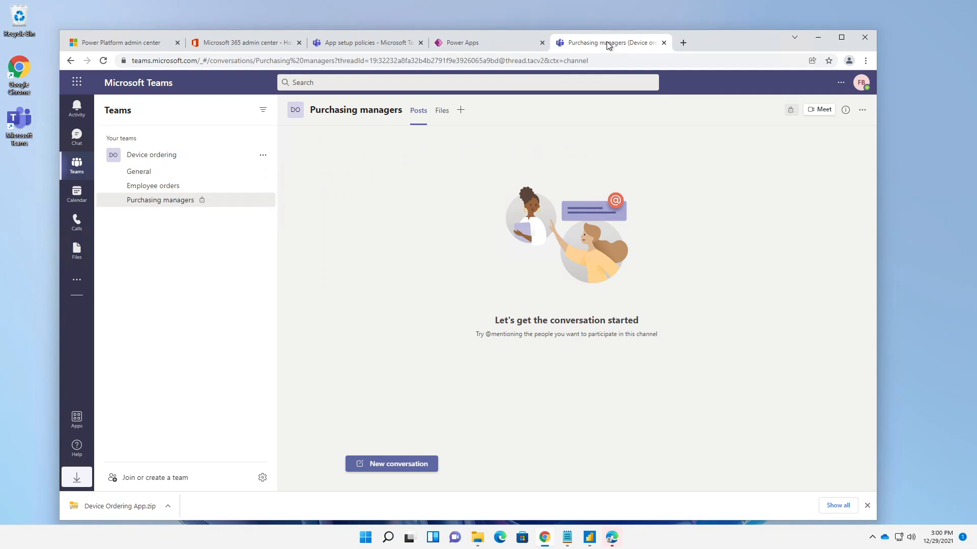
click(76, 418)
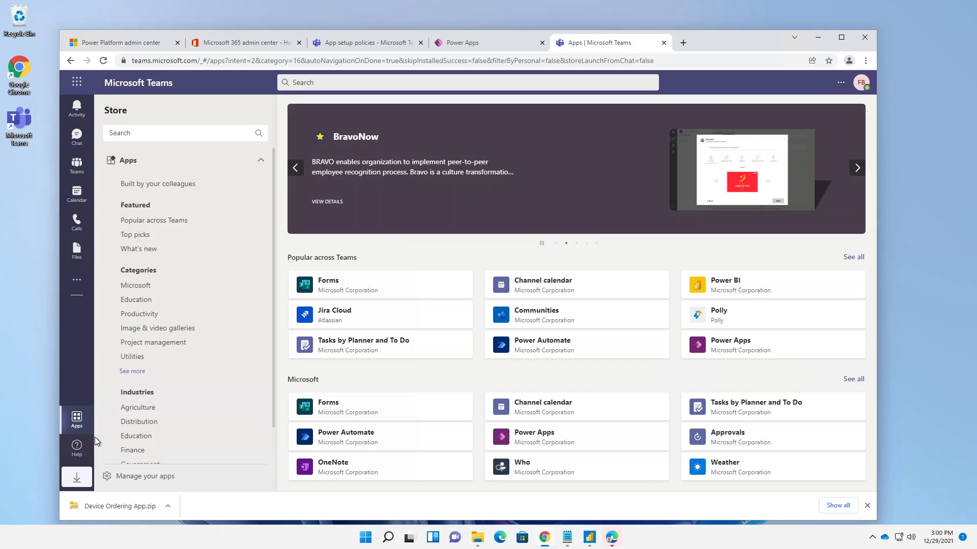
scroll(148, 402, down, 2)
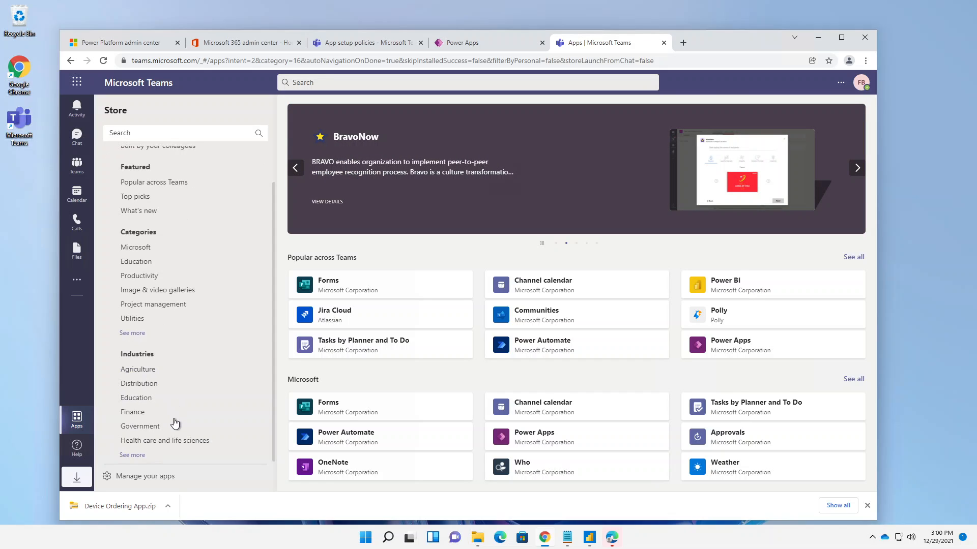
scroll(175, 423, up, 2)
scroll(175, 423, down, 2)
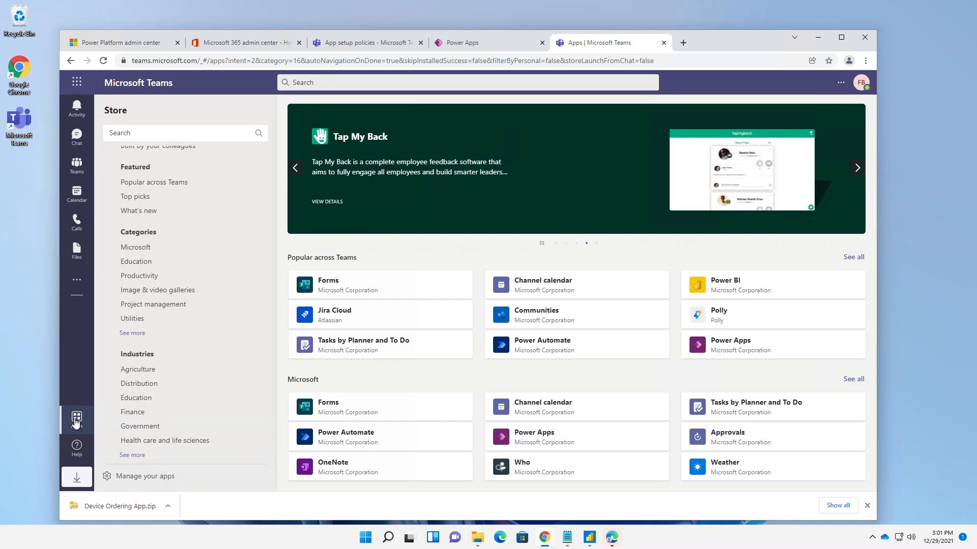
click(133, 477)
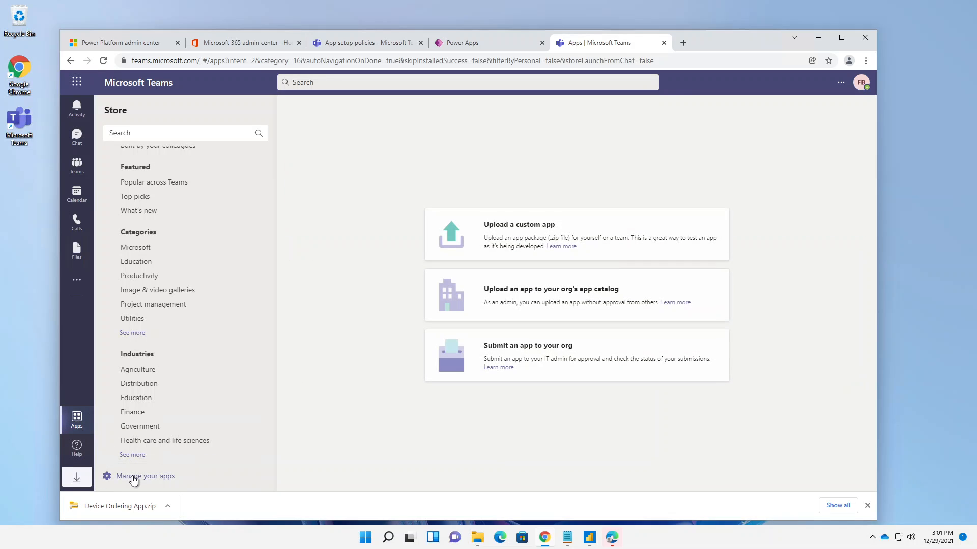
click(546, 241)
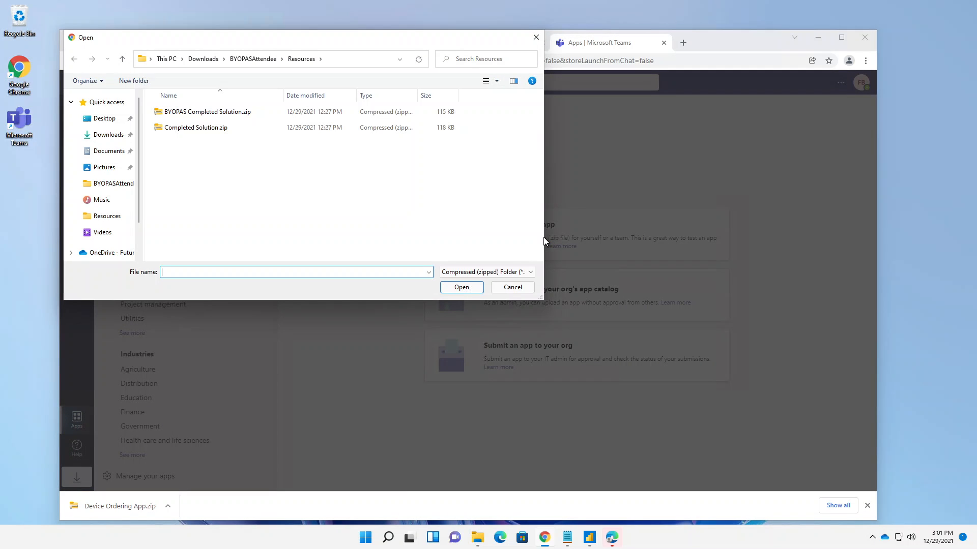
click(203, 59)
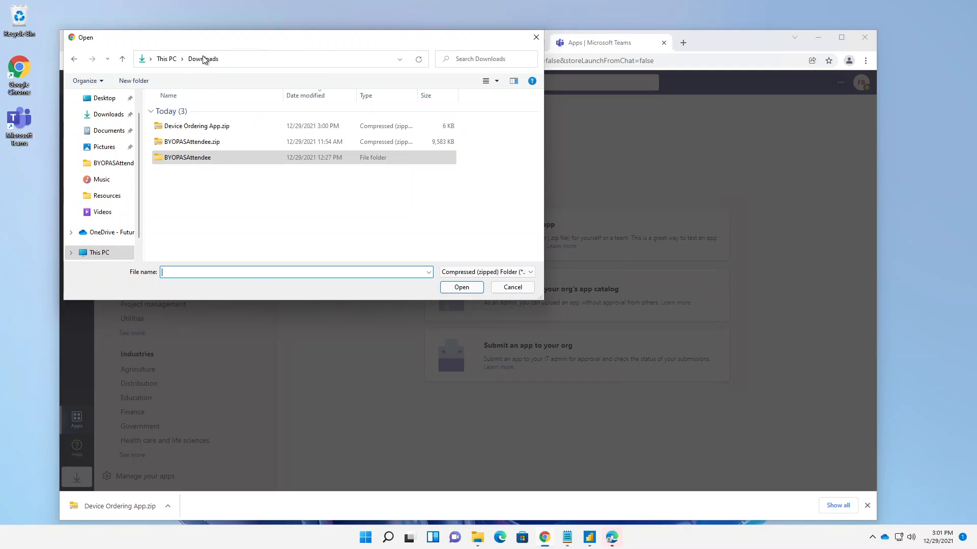
click(196, 127)
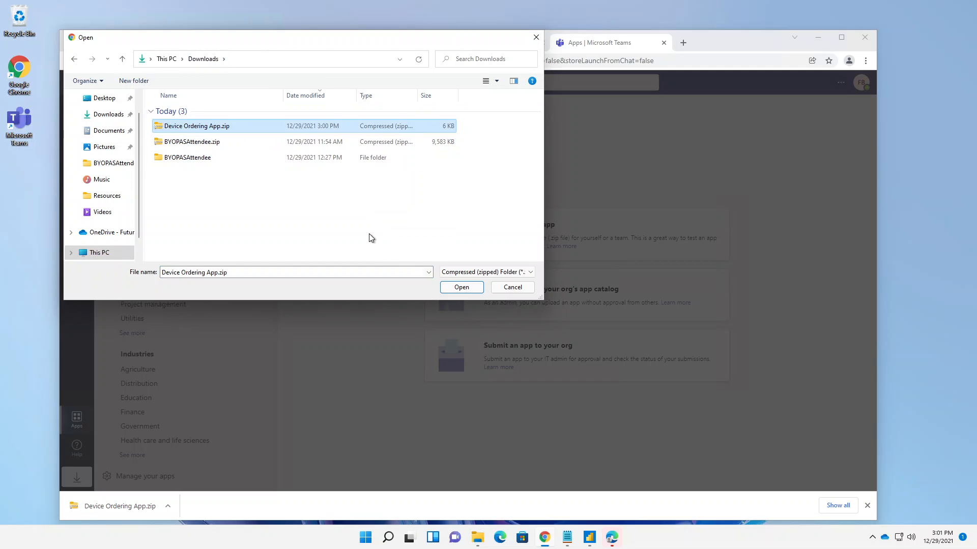
click(458, 288)
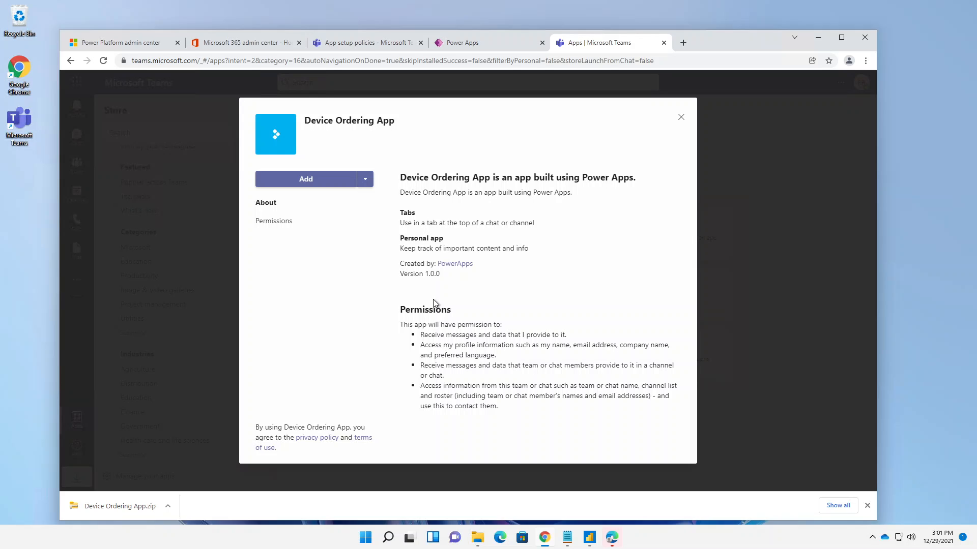
click(372, 183)
click(372, 183)
click(680, 118)
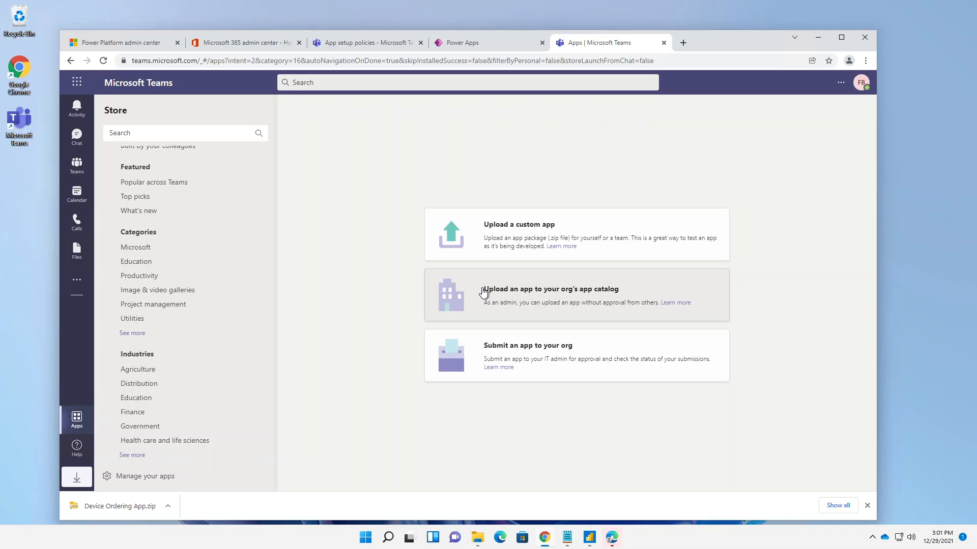
- Upload Device Ordering App.zip from the Downloads folder to the organization's app catalog
click(521, 296)
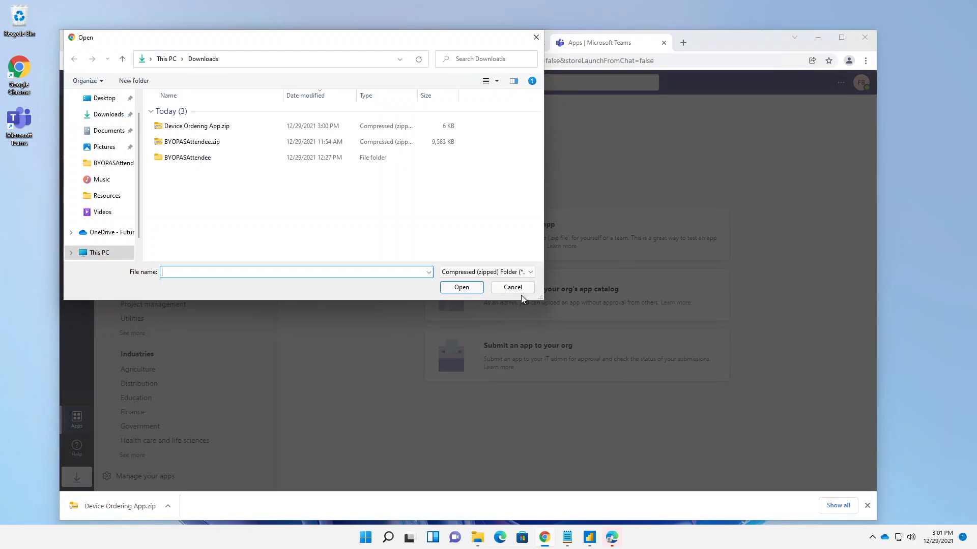
click(204, 130)
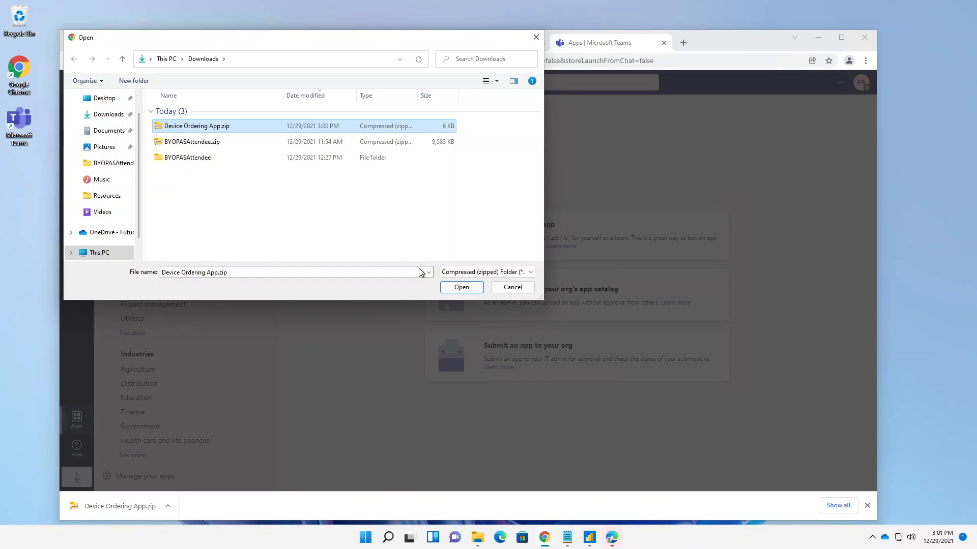
click(461, 287)
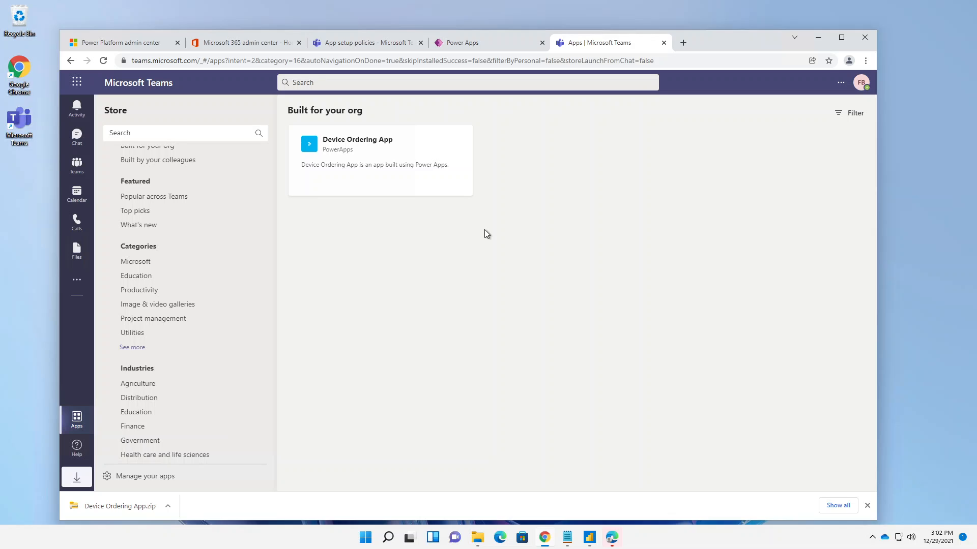
- Review the details and permissions of the Device Ordering App in the organization's catalog, then close them
click(364, 183)
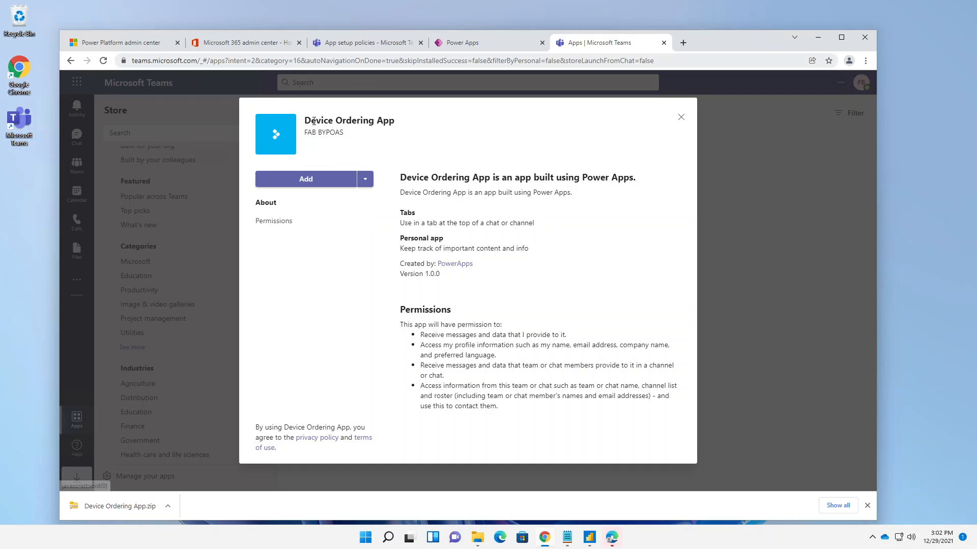
click(683, 118)
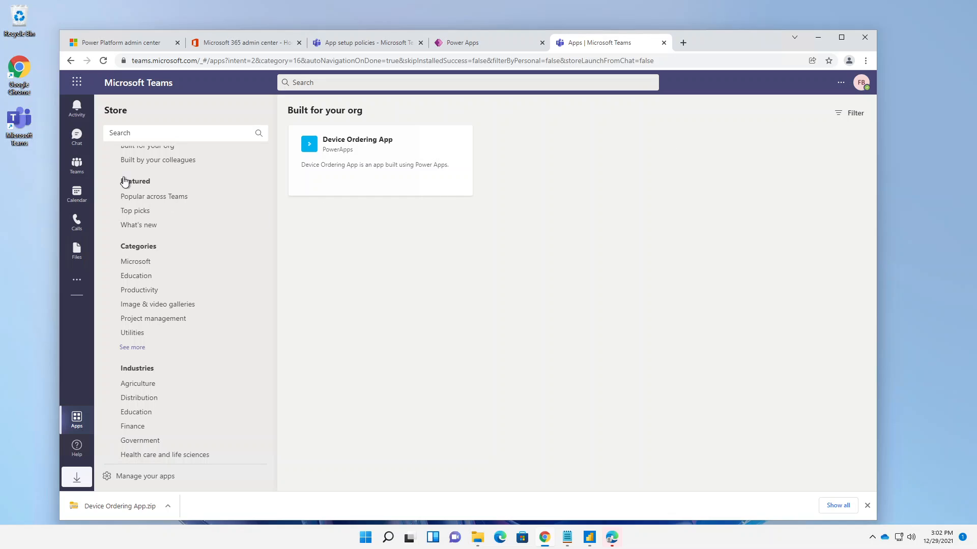
scroll(183, 158, up, 1)
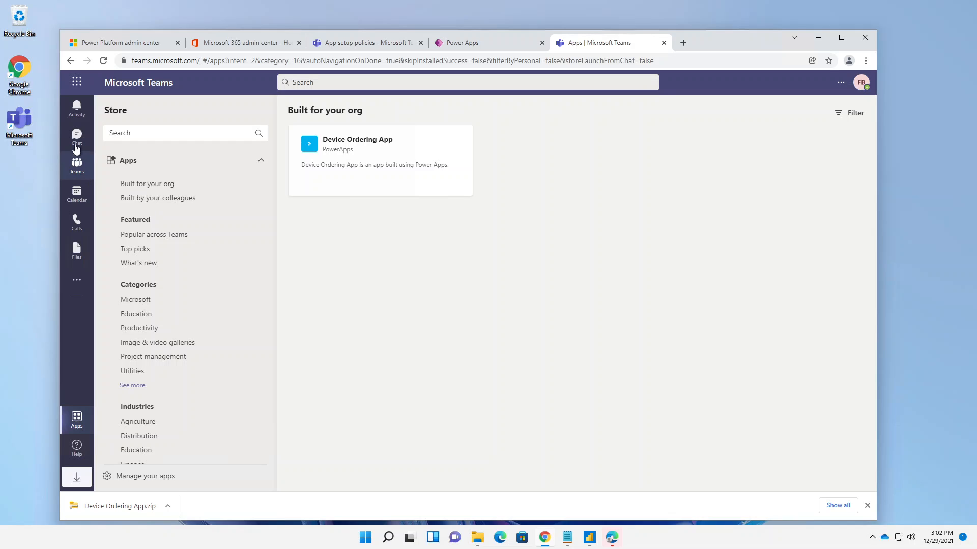
- Add the Device Ordering App as a tab in the Employee orders channel of the Device ordering team, with a post about the tab
click(83, 167)
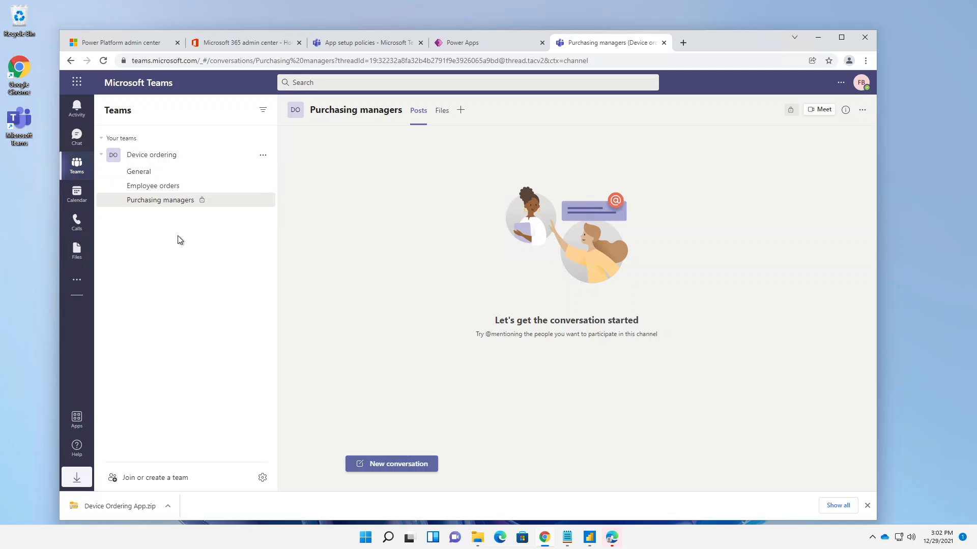
click(162, 188)
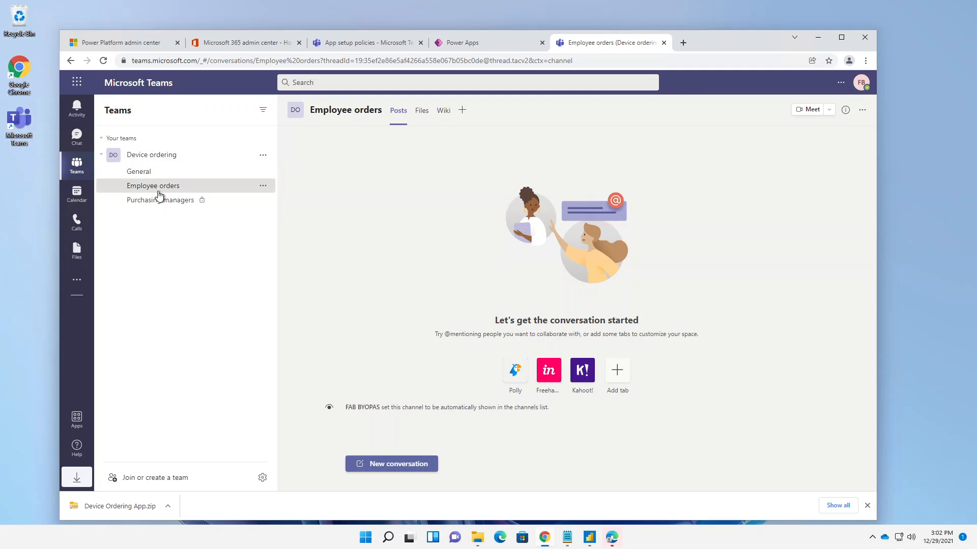
click(462, 111)
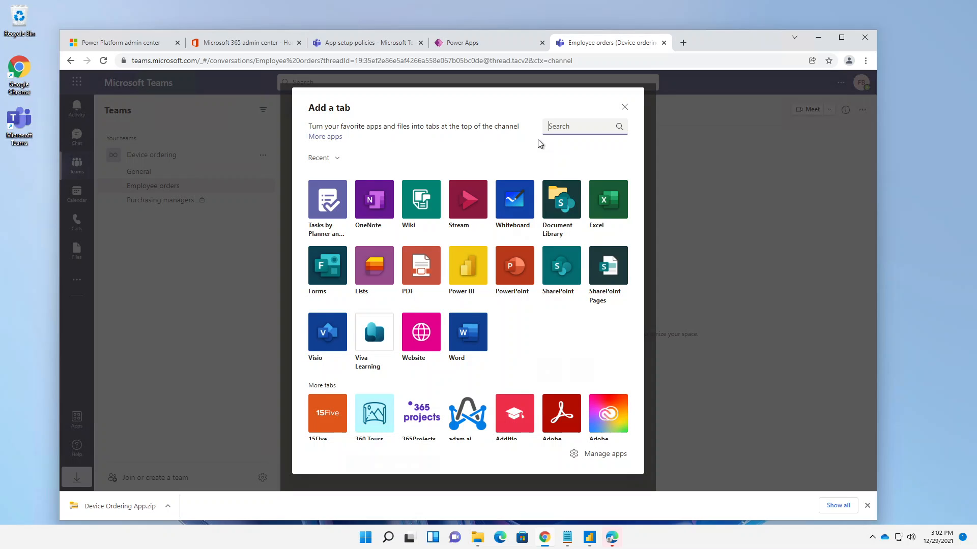
text(dev)
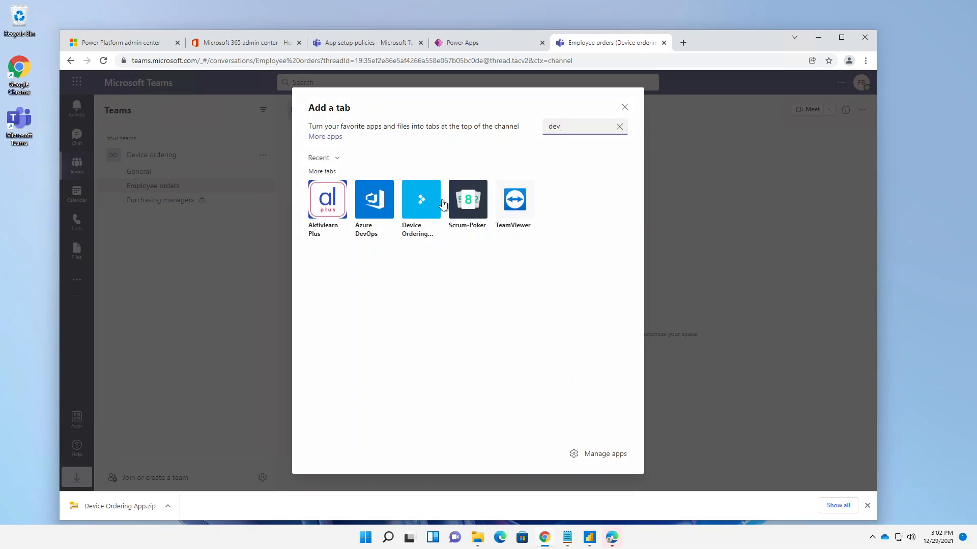
click(415, 231)
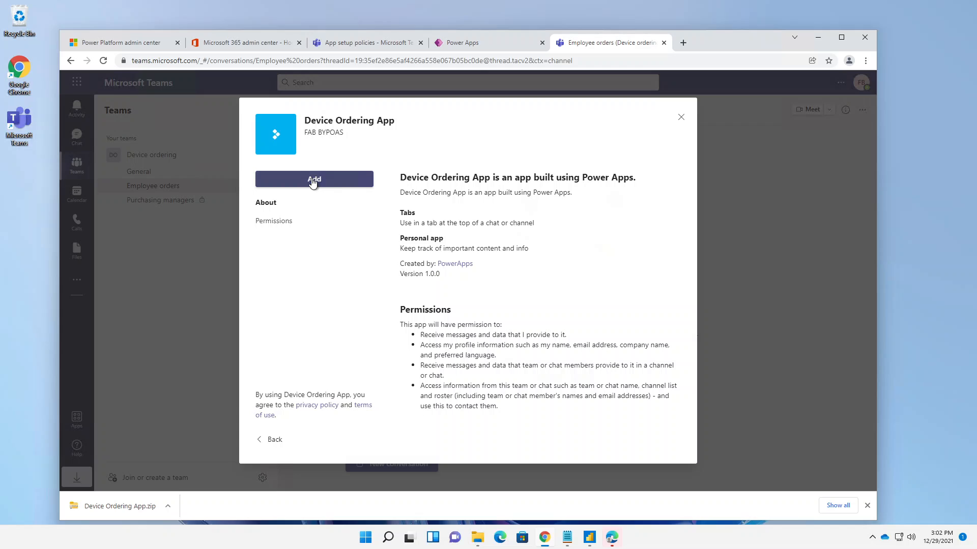
click(313, 181)
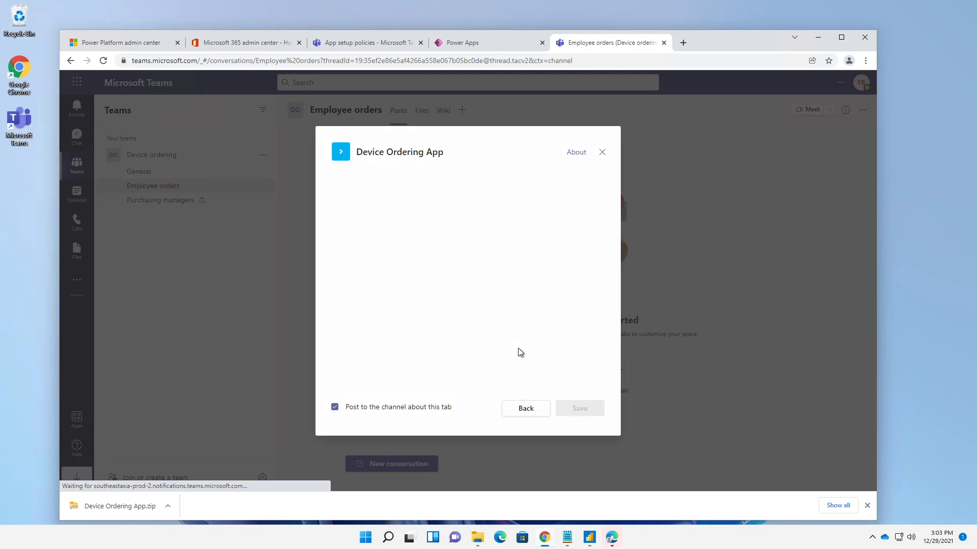
click(578, 153)
click(605, 233)
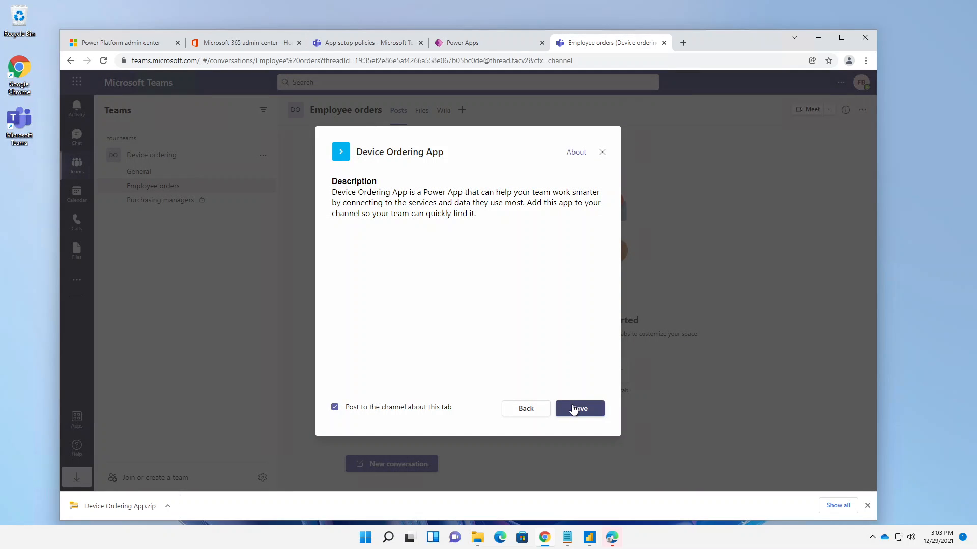
click(573, 409)
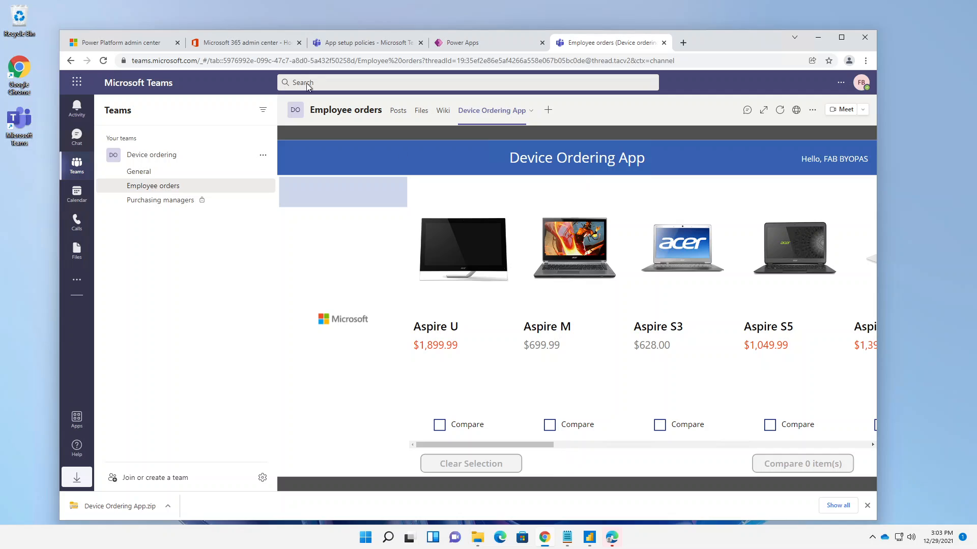
- Widen the browser window, then open the Device Ordering App as a personal app and pin it to the Teams app bar
drag(59, 66, 22, 62)
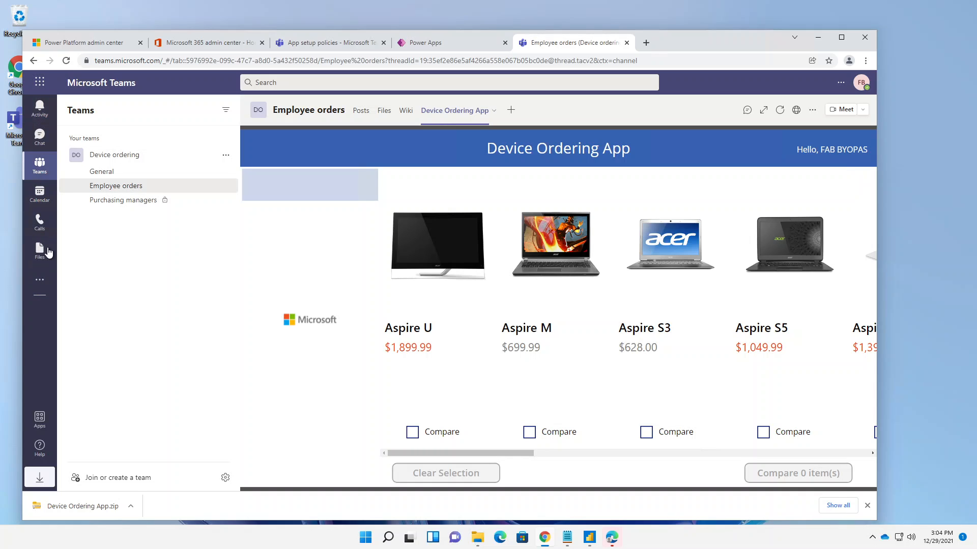
click(39, 281)
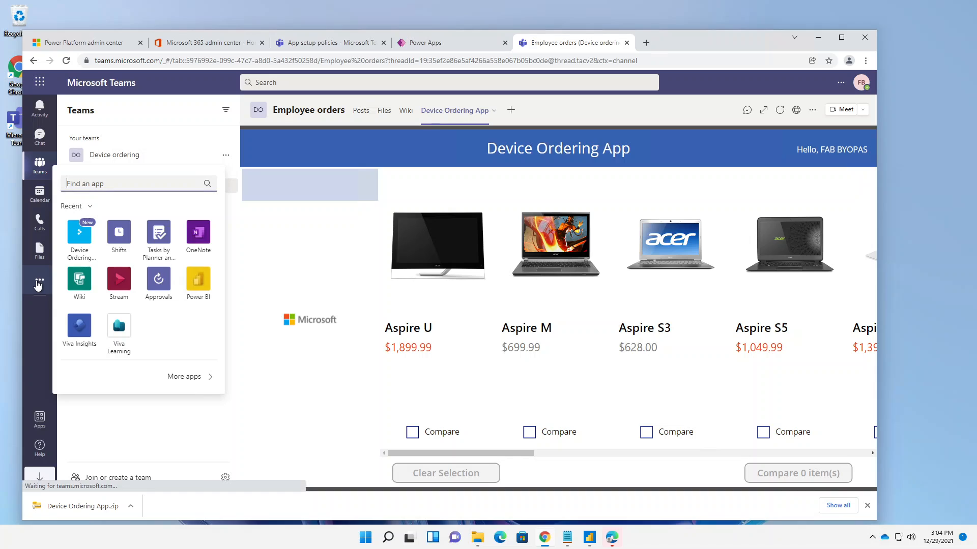
click(79, 237)
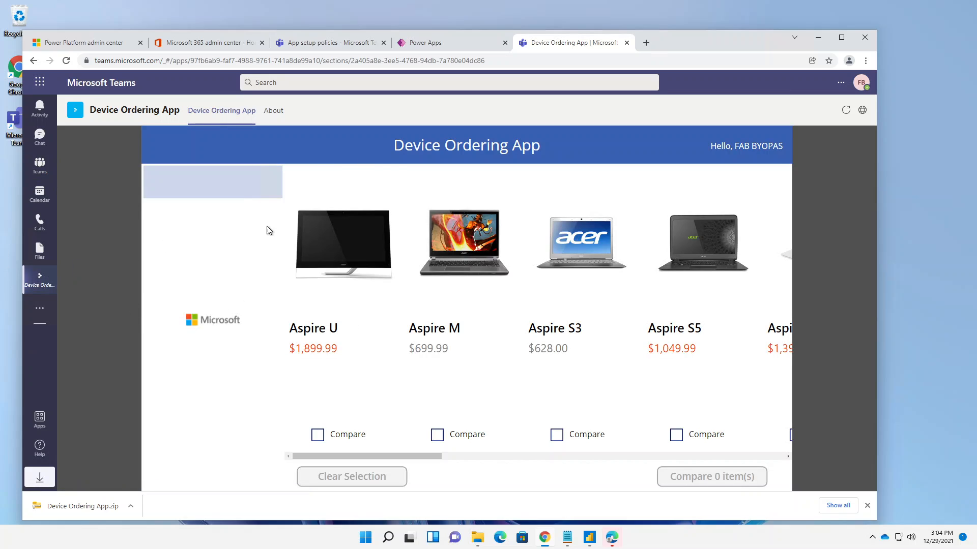
right_click(32, 286)
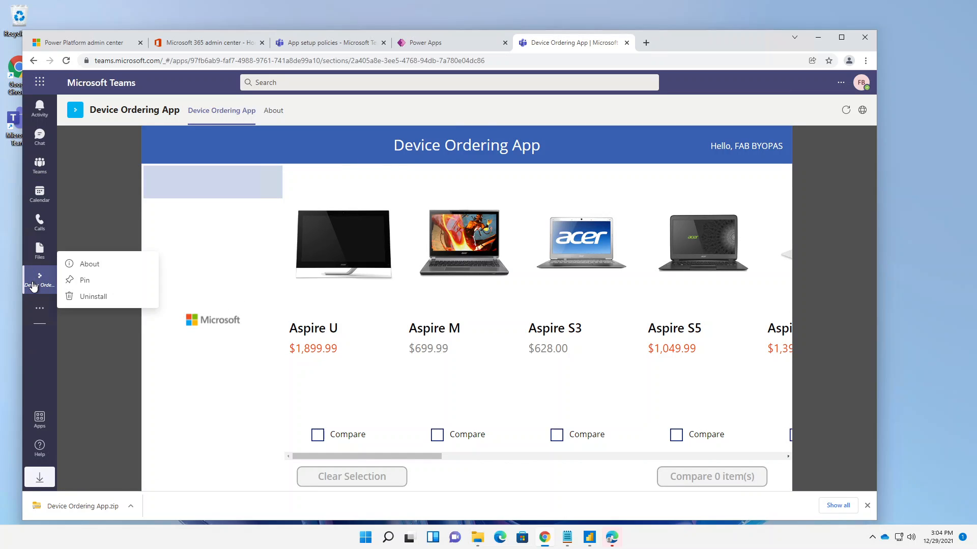
click(78, 279)
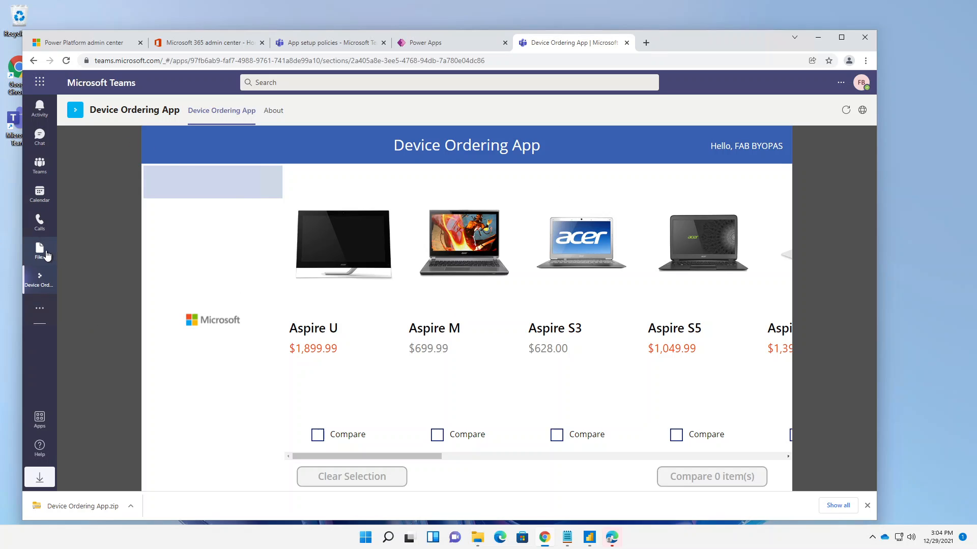
- Check the Device Ordering App in both the Employee orders channel and its pinned personal version
click(41, 163)
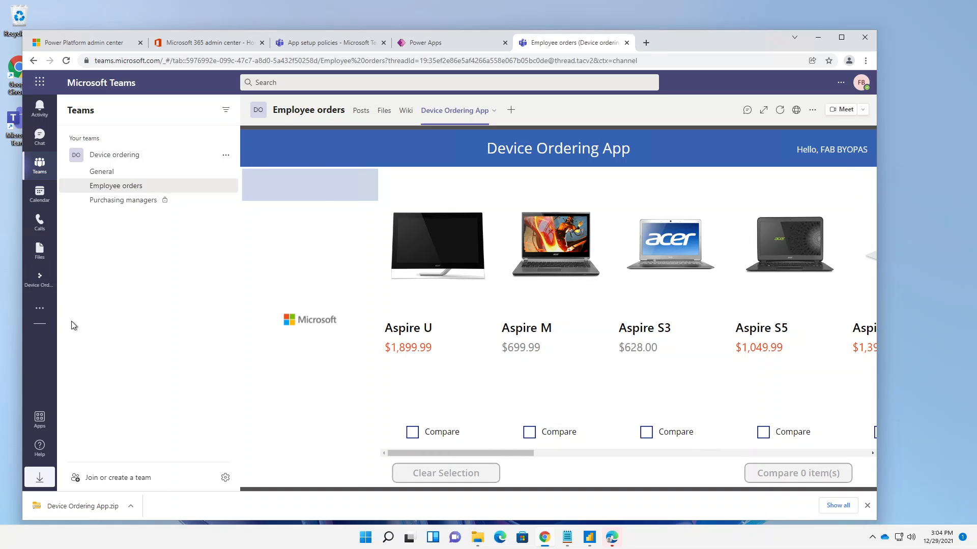
click(36, 281)
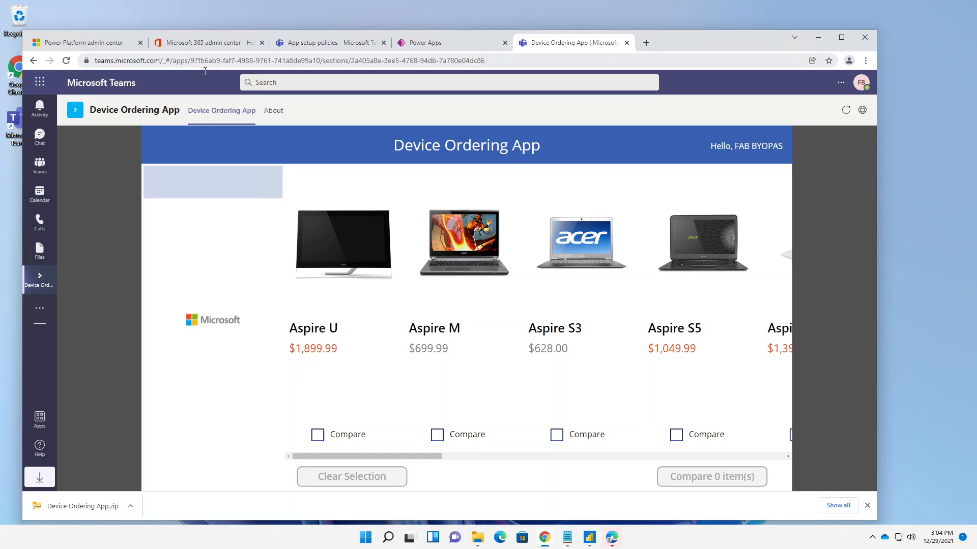
click(107, 45)
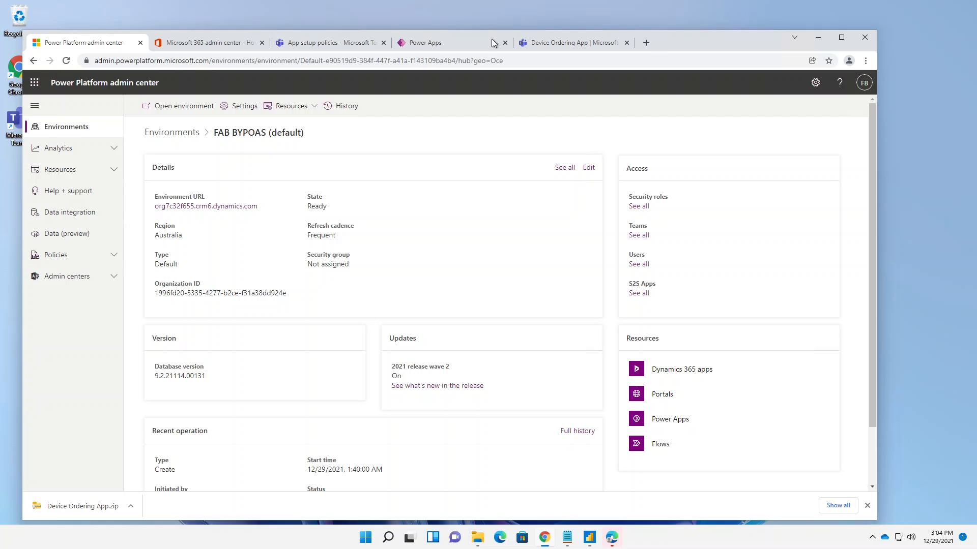
click(558, 47)
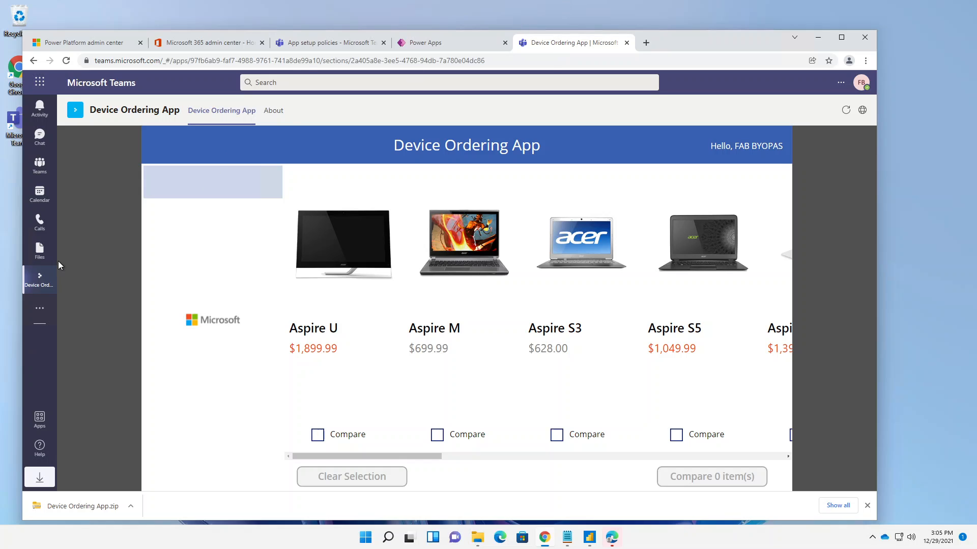
- Add Power Automate as a tab in the Purchasing managers channel, with a post about the tab
click(40, 166)
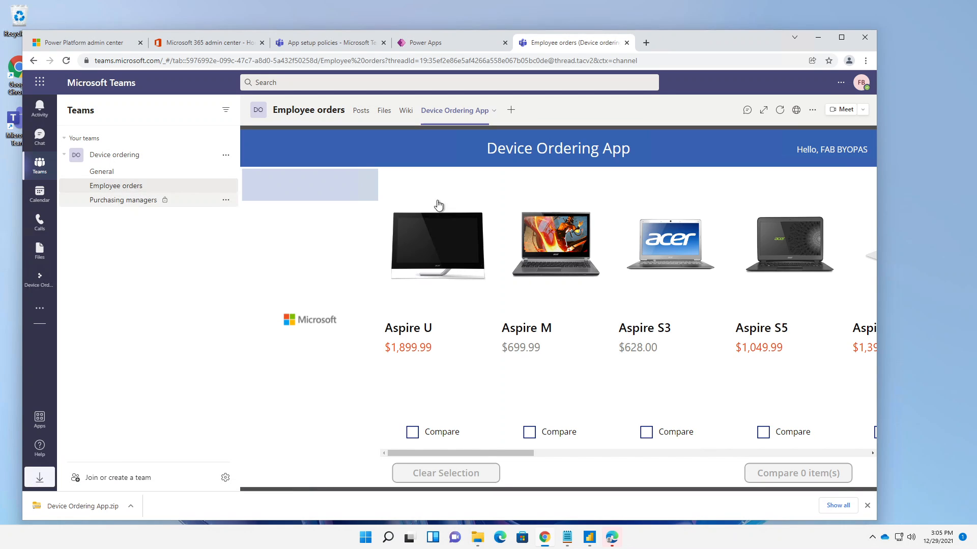
click(122, 206)
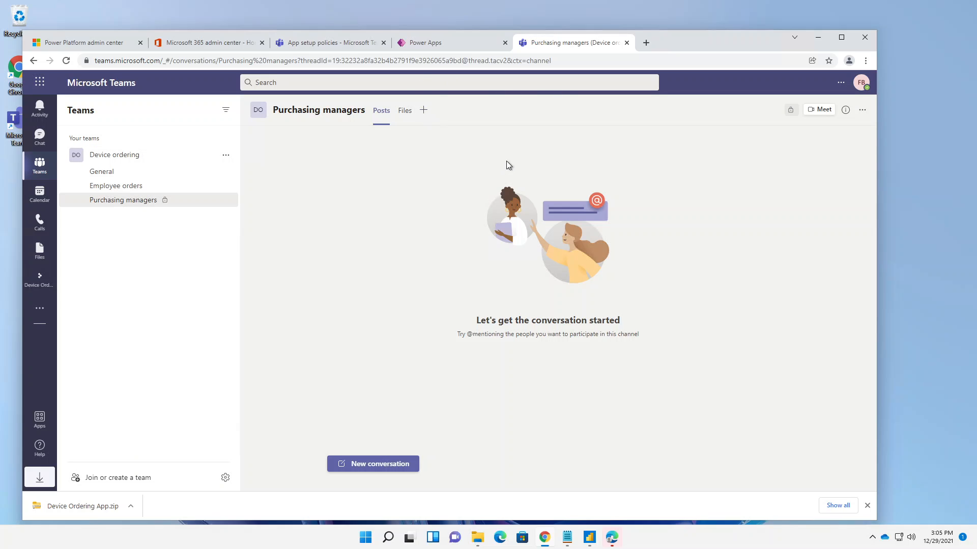
click(424, 110)
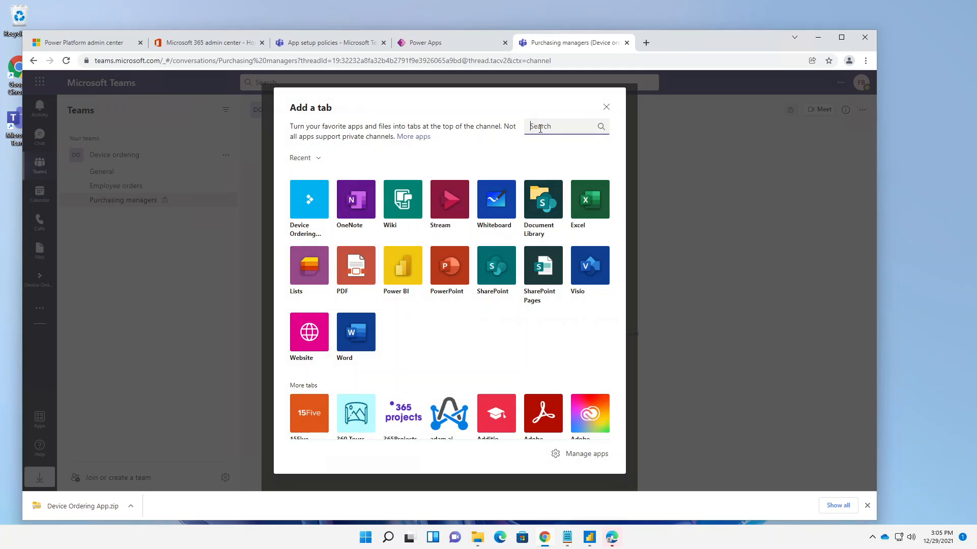
text(powe)
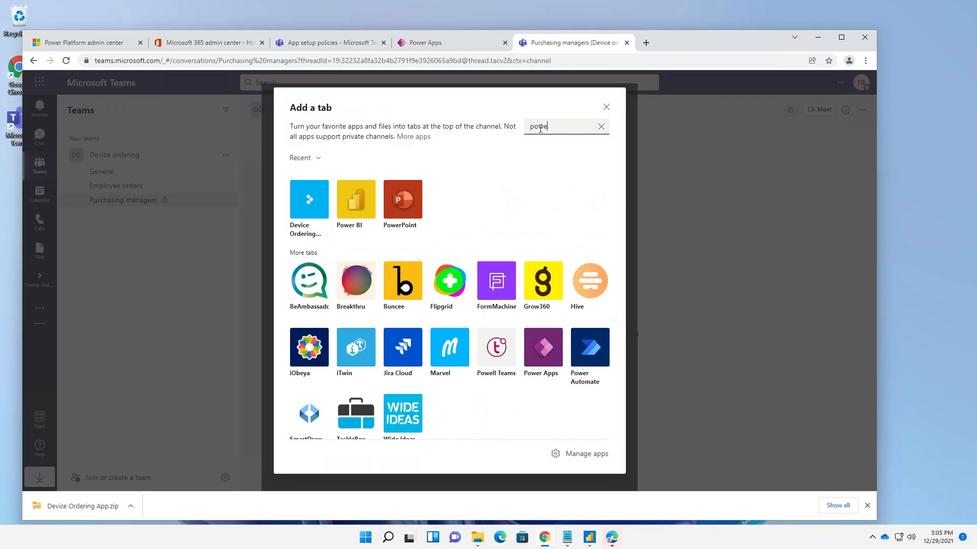
text(r aut)
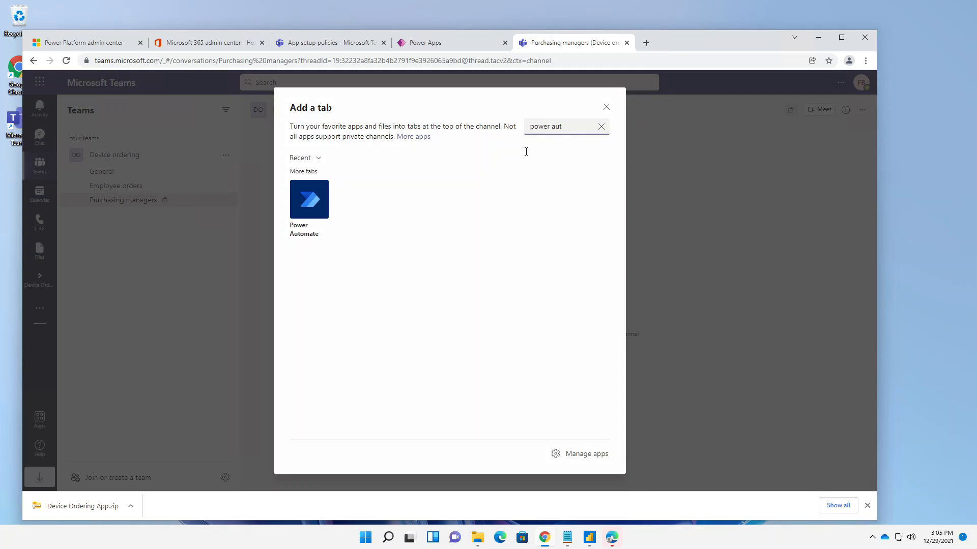
click(313, 204)
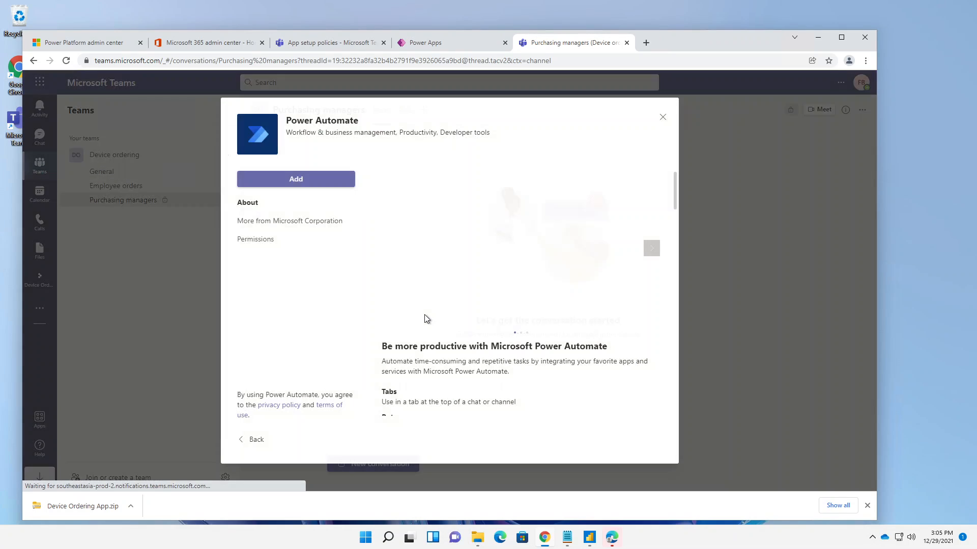
click(316, 181)
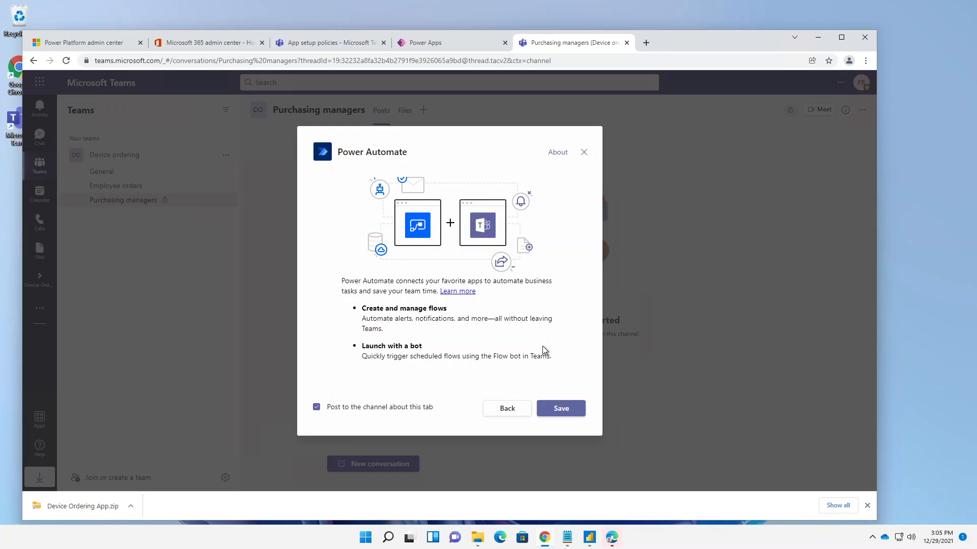
click(546, 414)
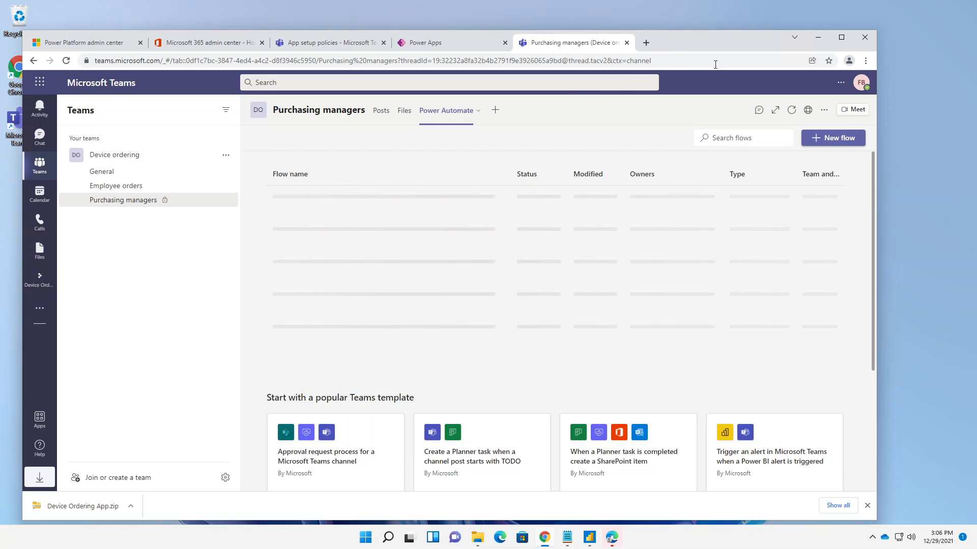
- Maximize the browser window and reopen the Power Automate tab from the Purchasing managers channel's posts view
click(841, 37)
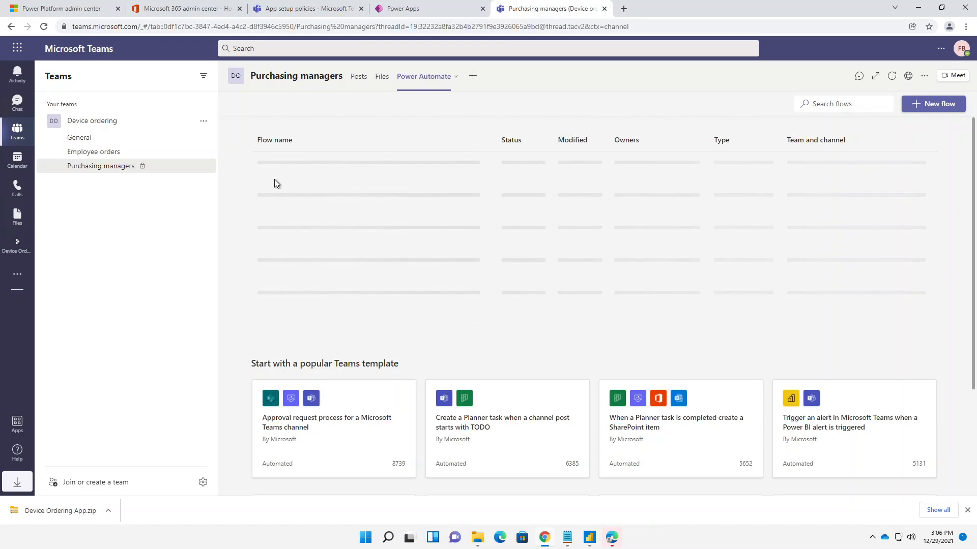
click(99, 172)
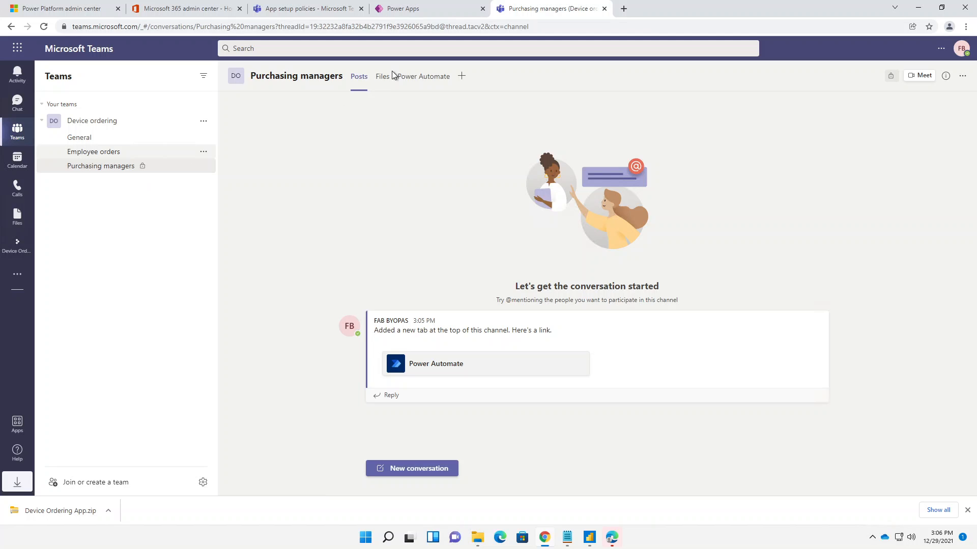
click(416, 83)
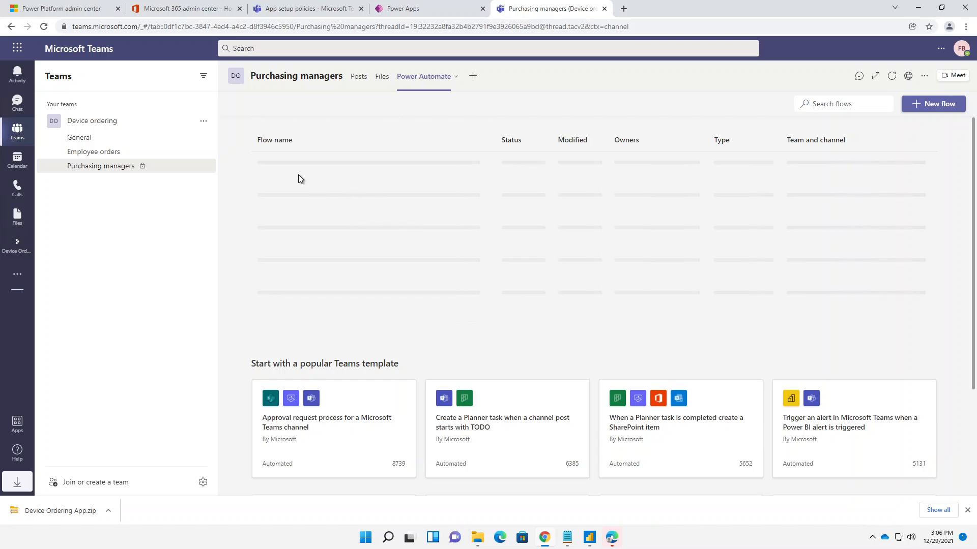
- Switch to Power Apps and open the New device approval request cloud flow of the AIAD Completed Solution for editing
click(402, 11)
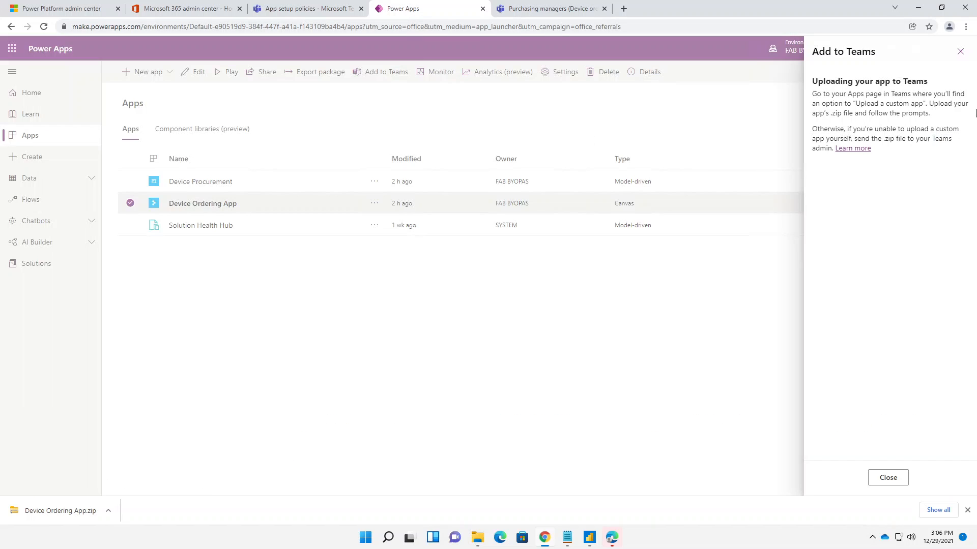
click(959, 52)
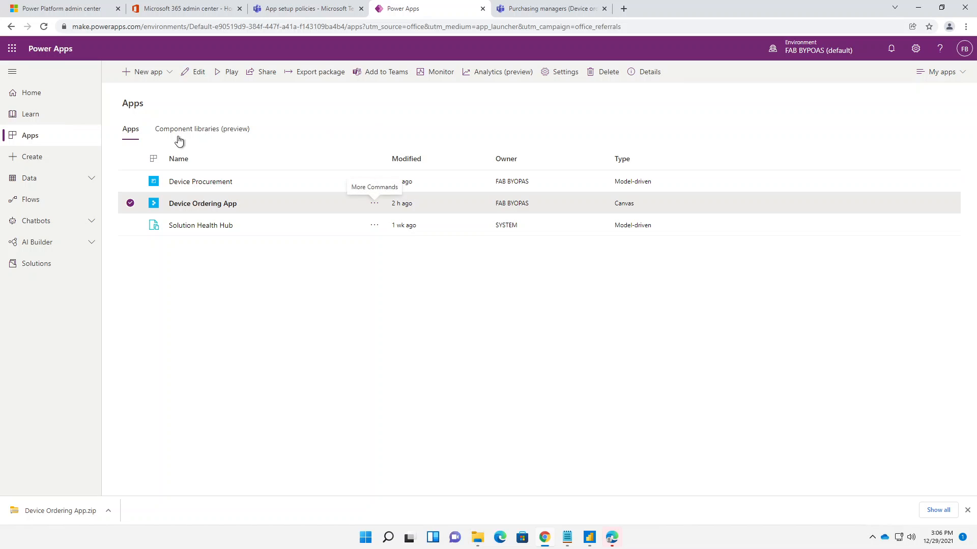
click(40, 264)
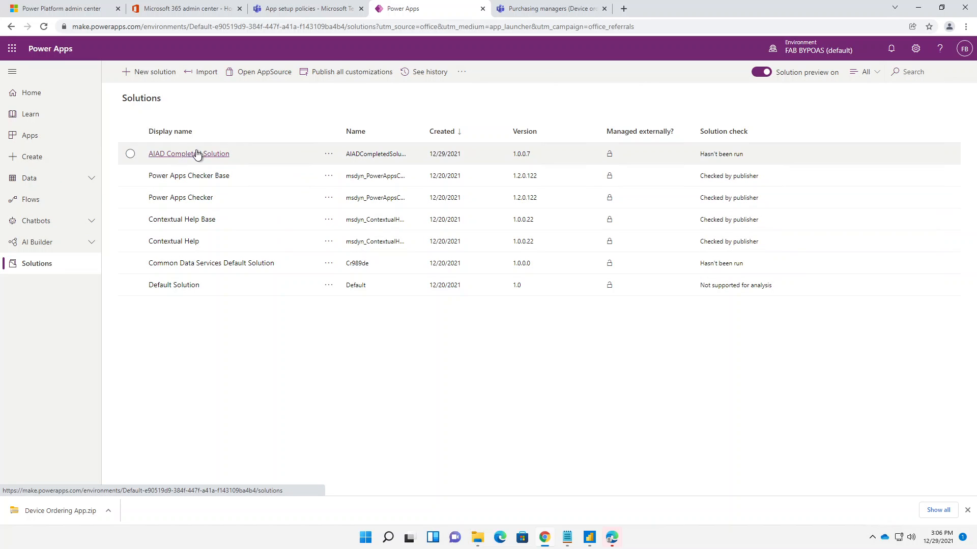
click(198, 154)
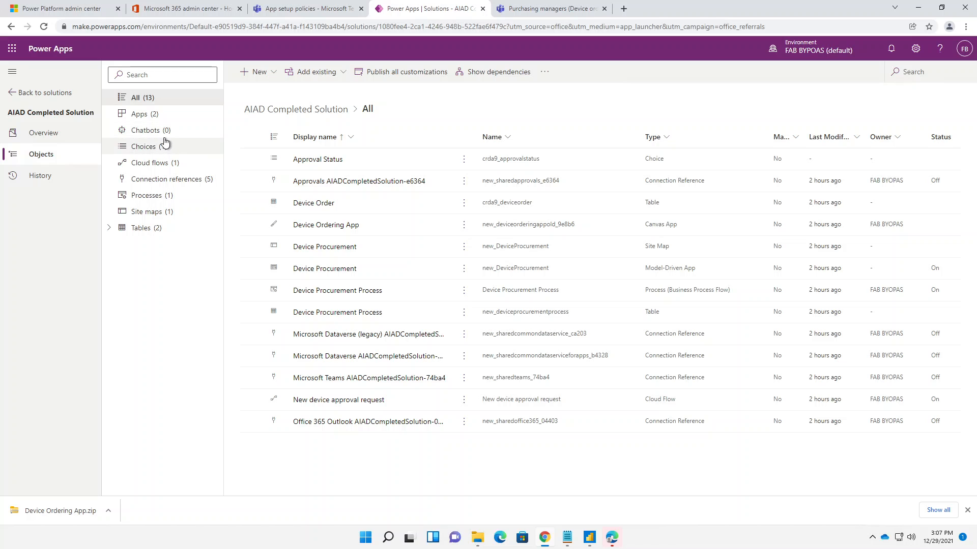
click(159, 164)
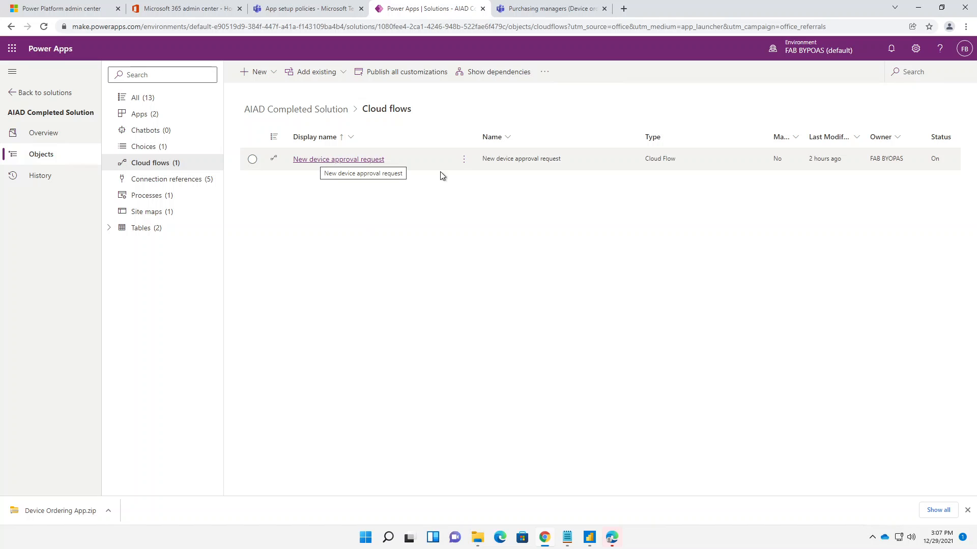
click(463, 161)
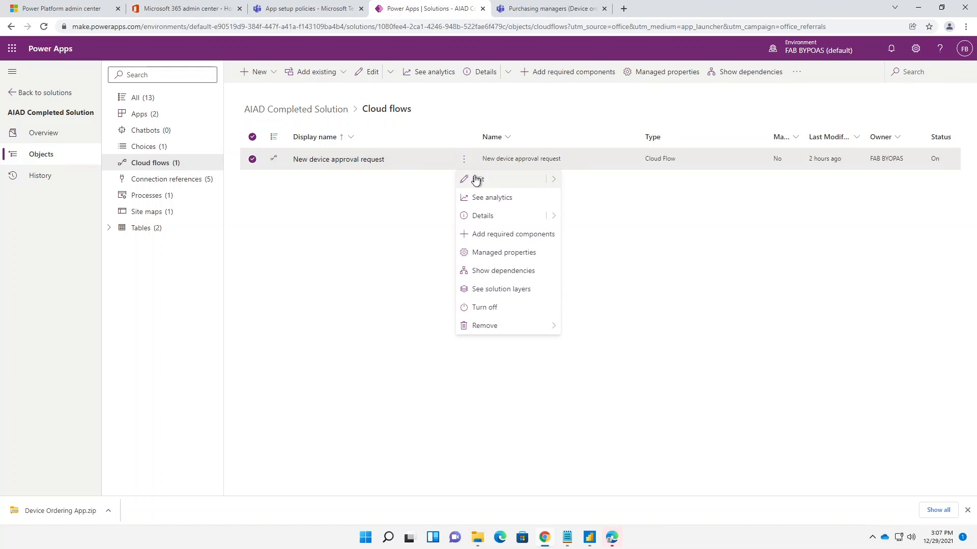
click(476, 180)
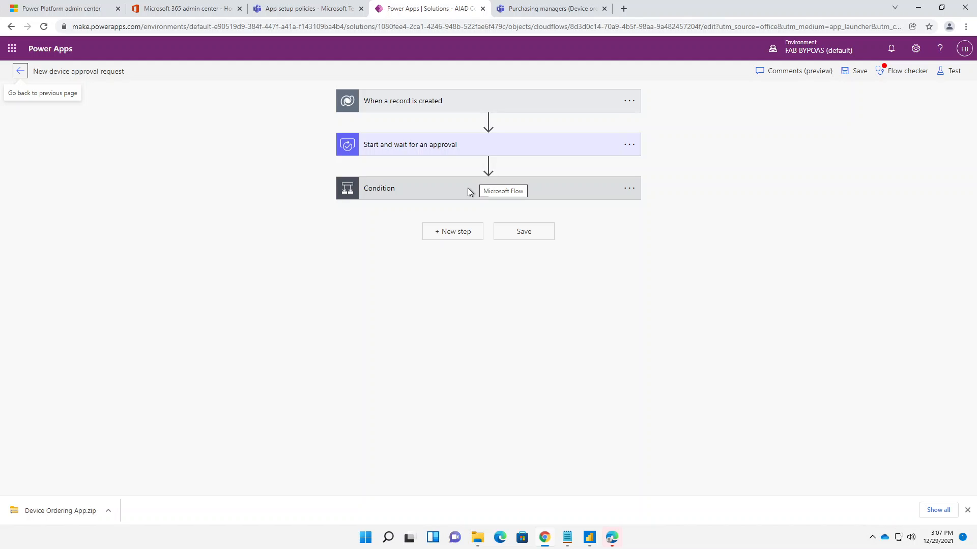
- Expand the When a record is created trigger and check its settings and connection references
click(418, 111)
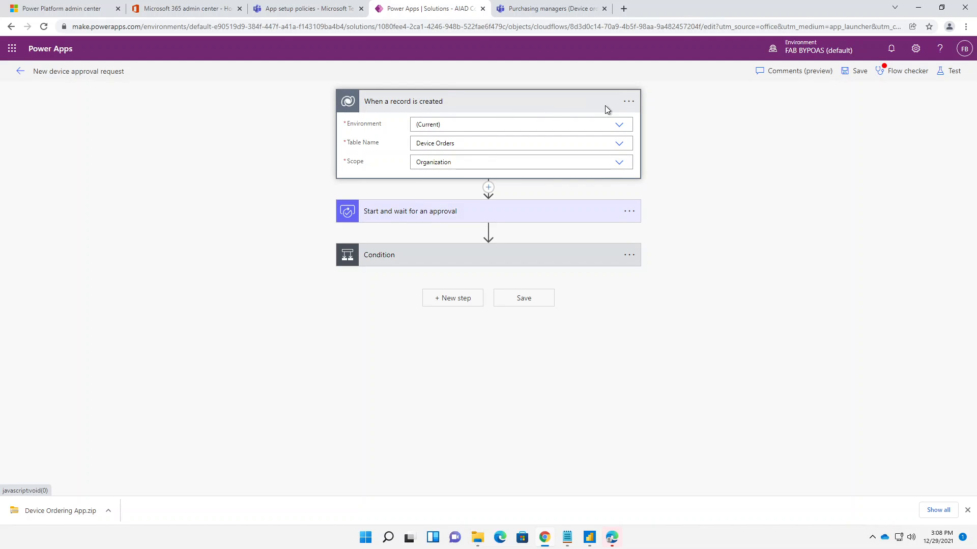
click(630, 101)
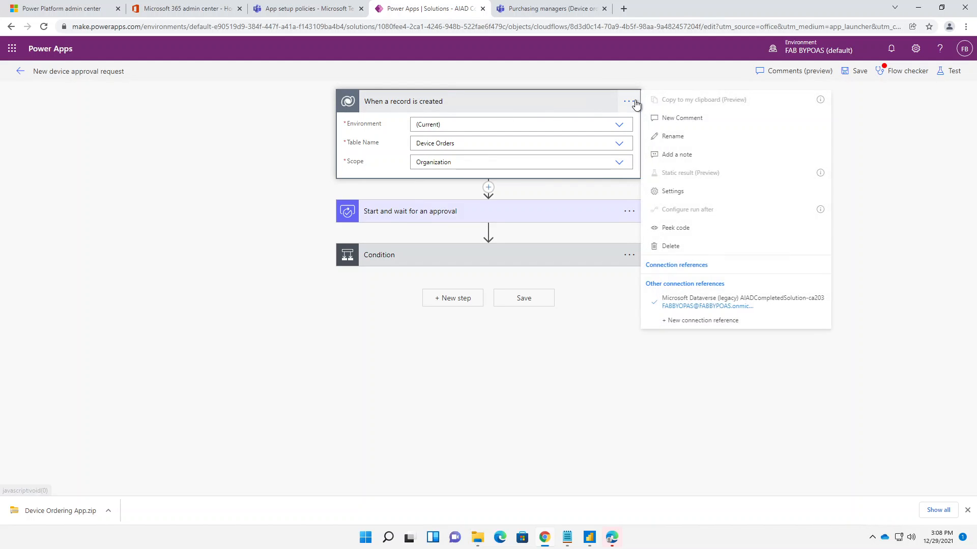
click(510, 101)
click(510, 102)
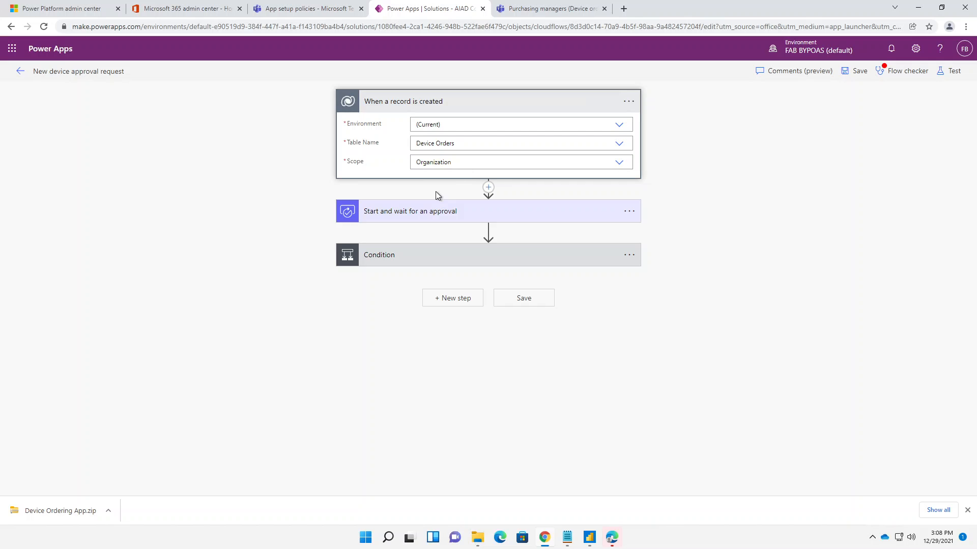
- Examine the settings of the Start and wait for an approval action and of the Condition with its two branches
click(395, 216)
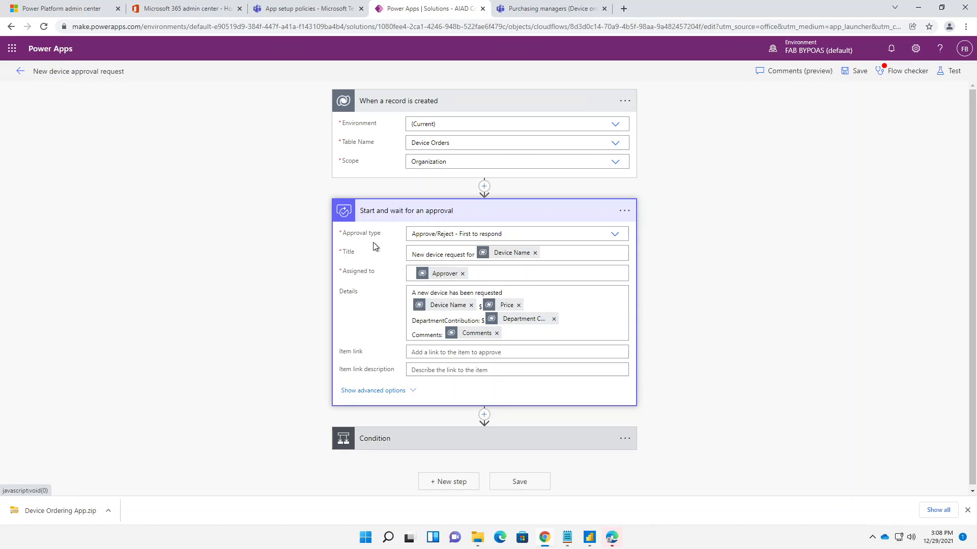
click(500, 445)
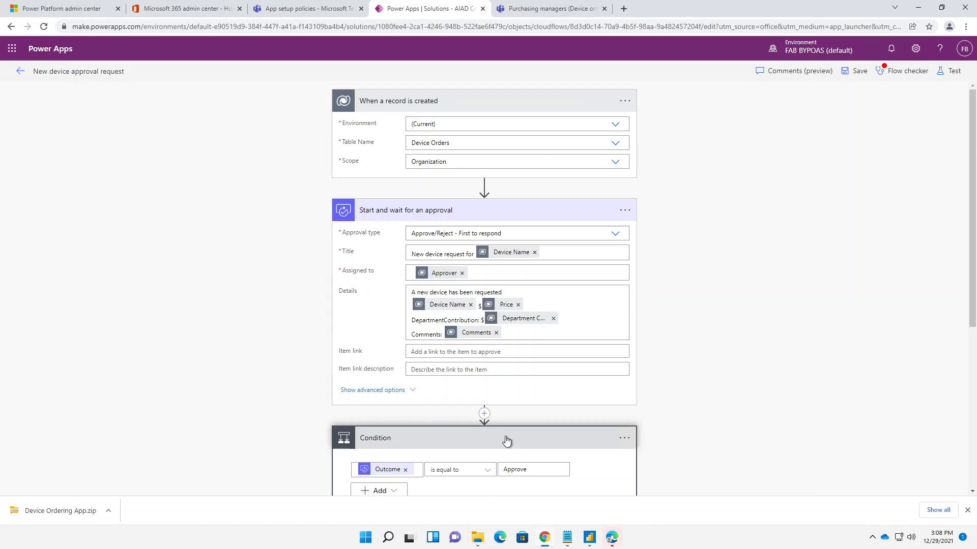
scroll(506, 441, down, 2)
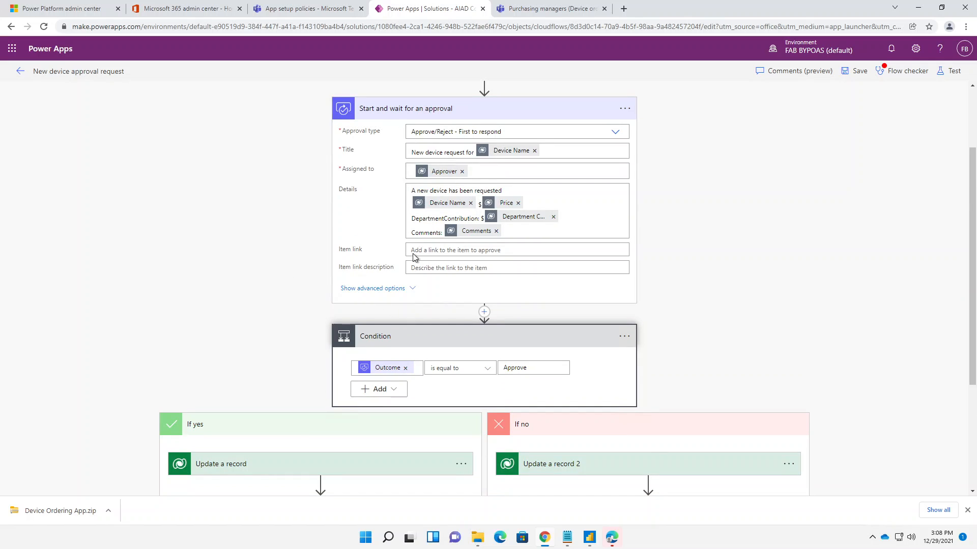
scroll(414, 259, down, 2)
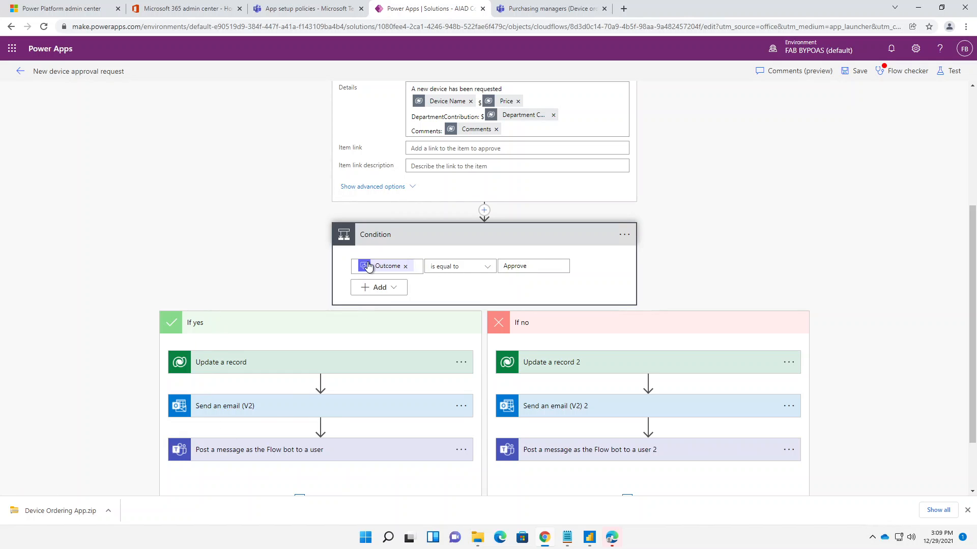
scroll(511, 261, up, 3)
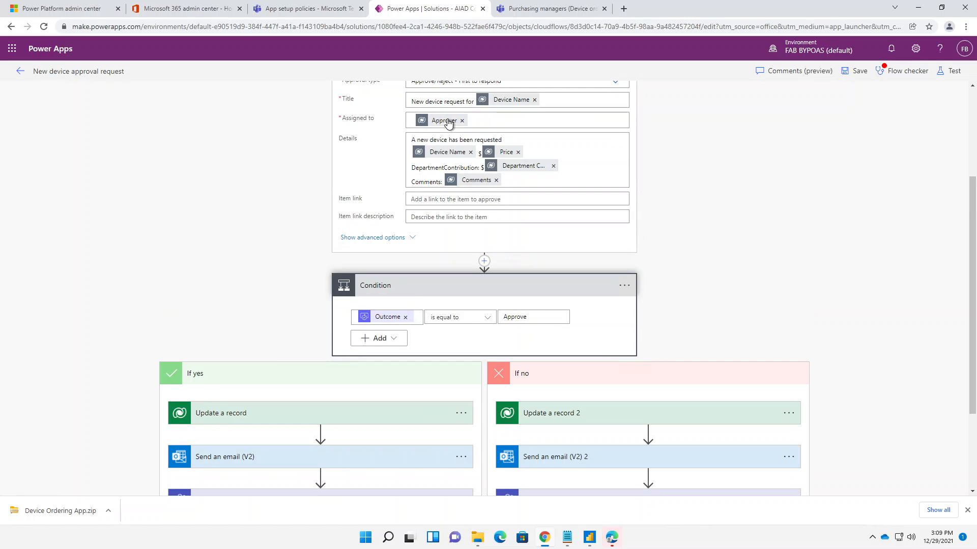
scroll(377, 275, down, 3)
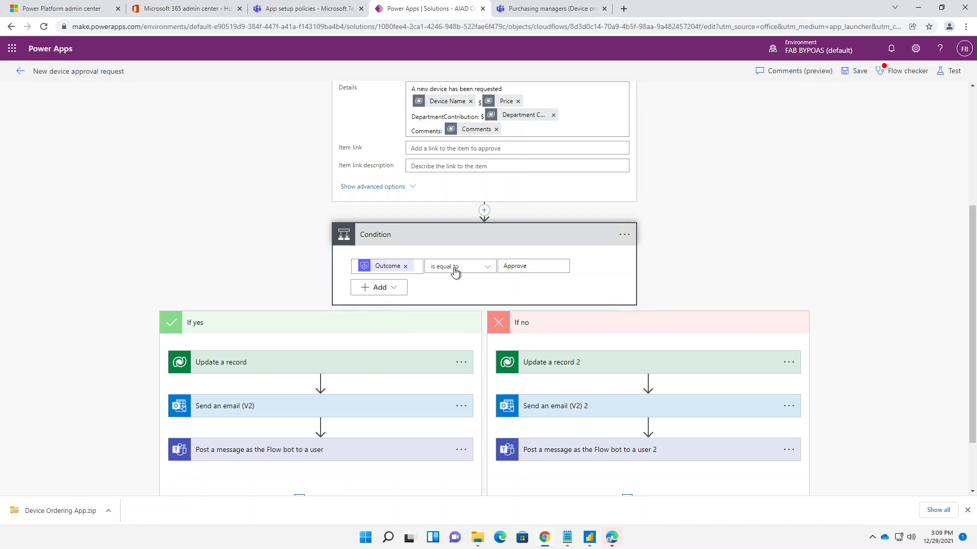
scroll(320, 302, down, 2)
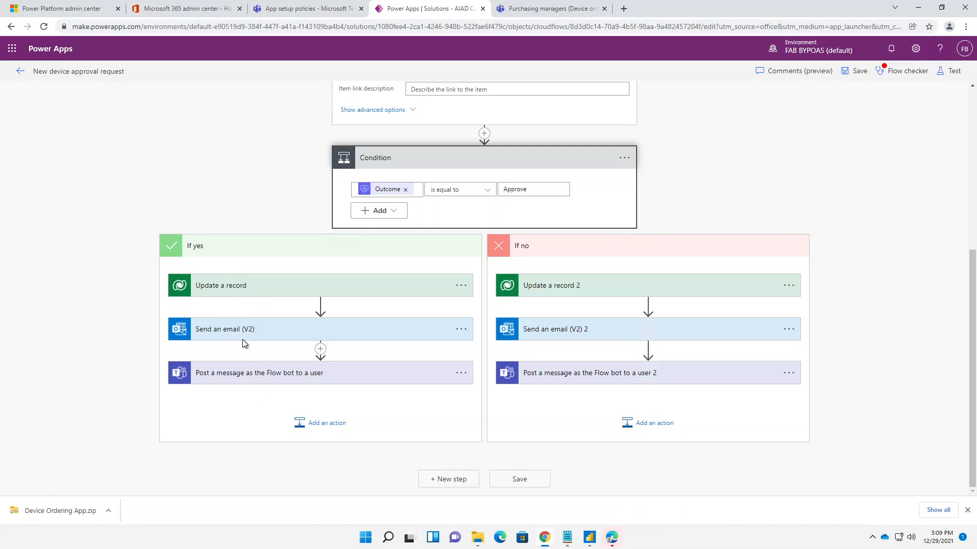
- Inspect the Flow bot message actions in the If yes and If no branches and review them against the rest of the flow
click(255, 382)
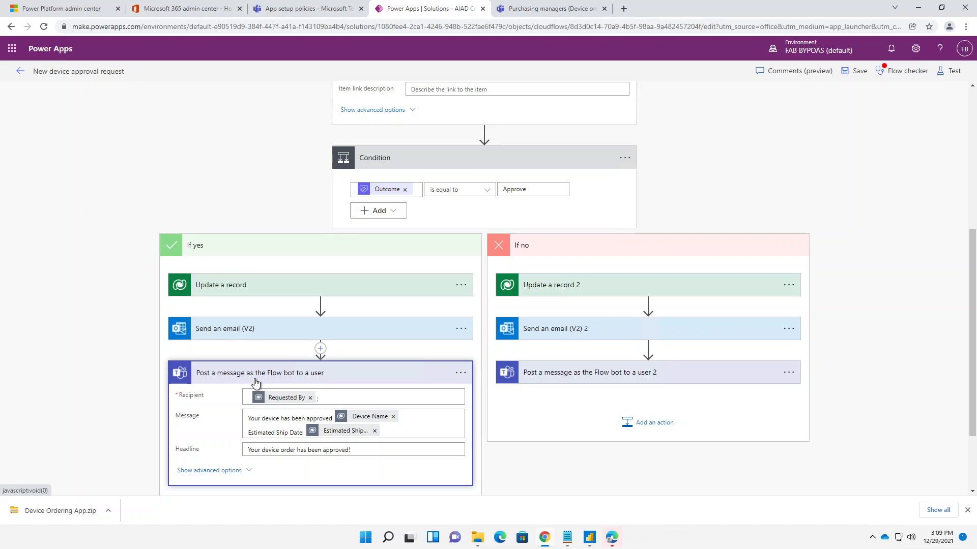
click(299, 377)
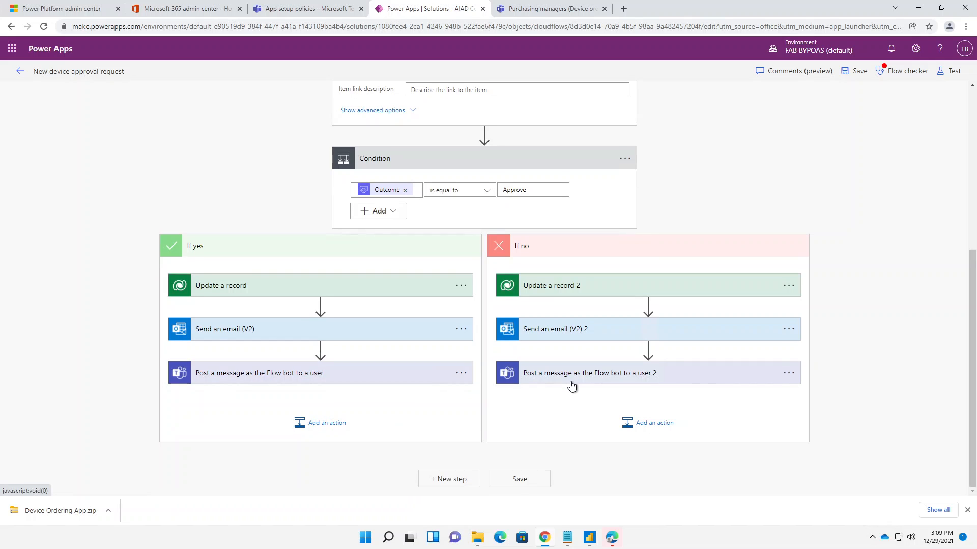
click(572, 386)
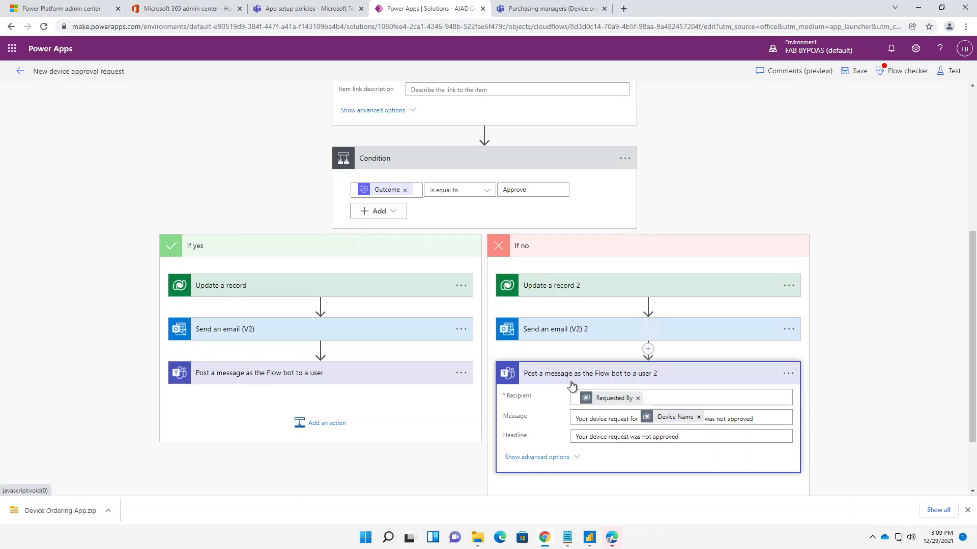
scroll(577, 239, up, 4)
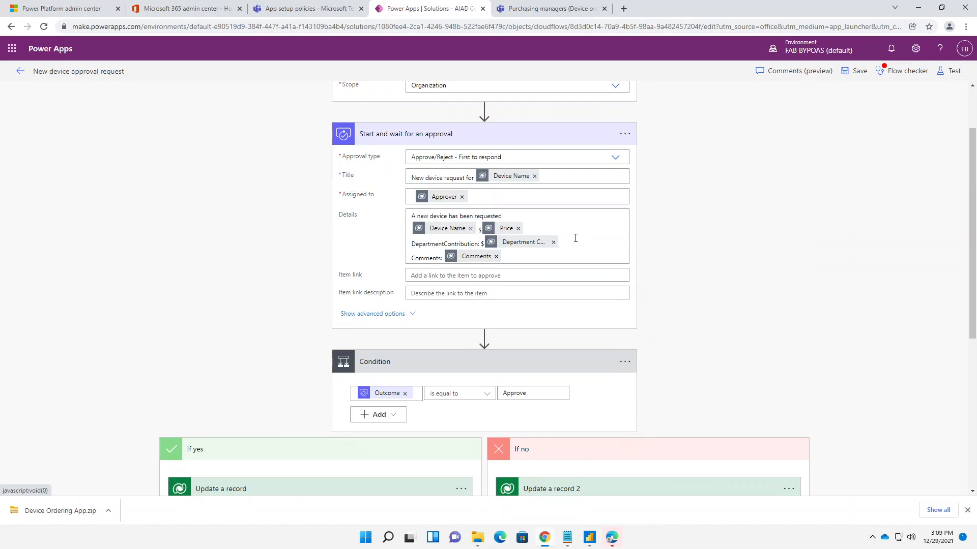
scroll(575, 238, up, 1)
scroll(575, 238, down, 5)
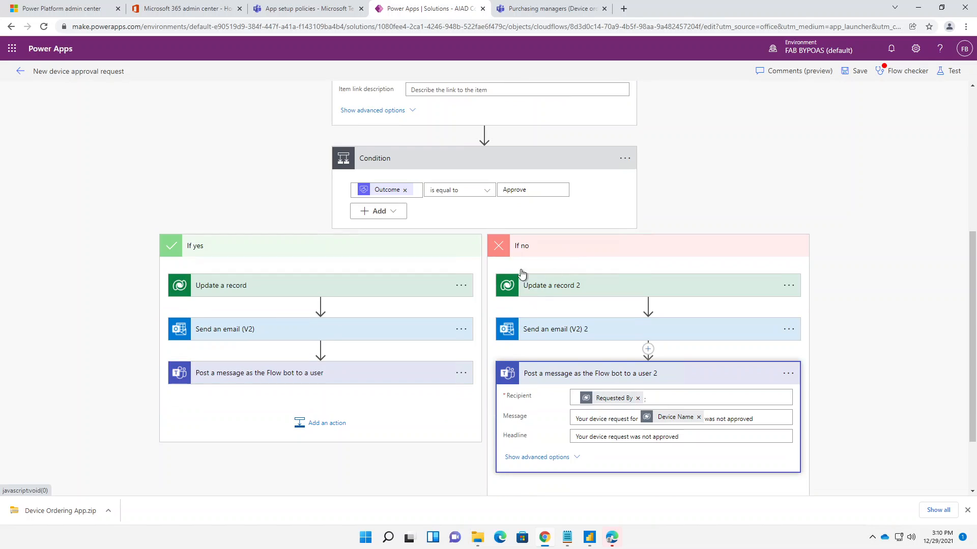
mouse_move(544, 537)
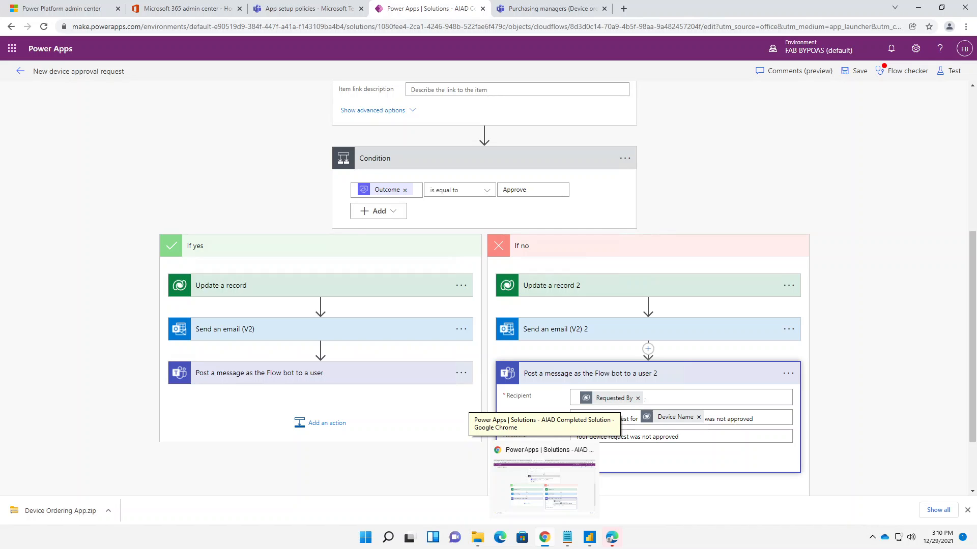
- Insert a Create an approval action before the Condition and set its approval type to Approve/Reject - First to respond
scroll(590, 371, up, 4)
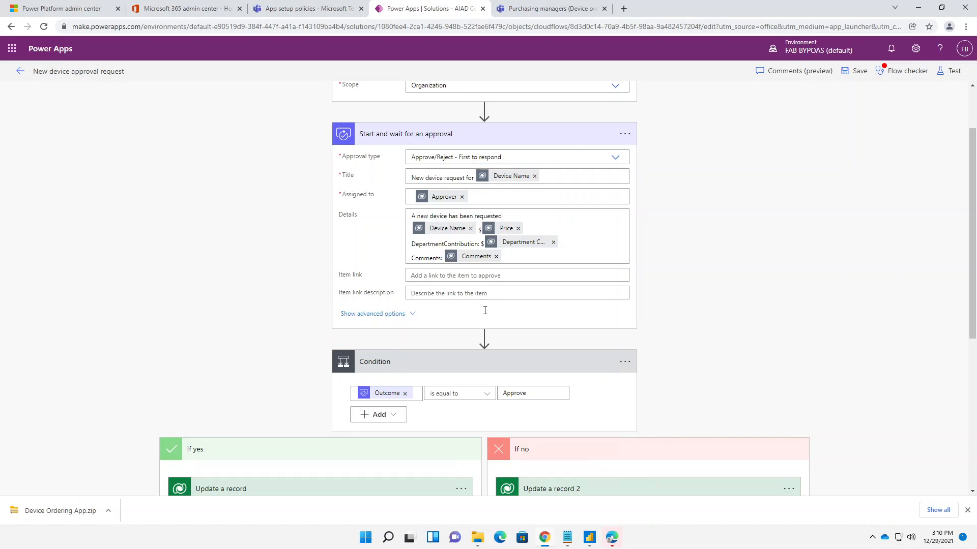
mouse_move(483, 340)
click(484, 337)
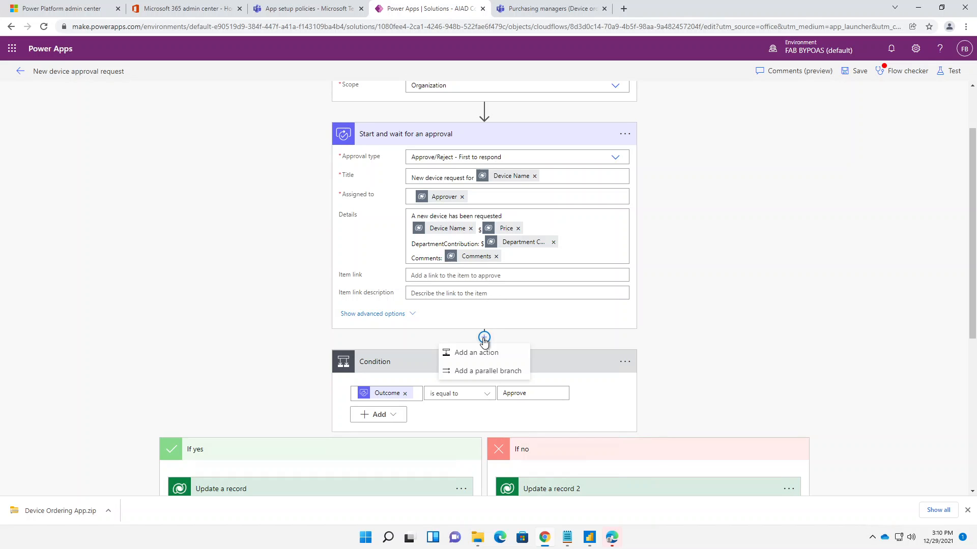
click(484, 354)
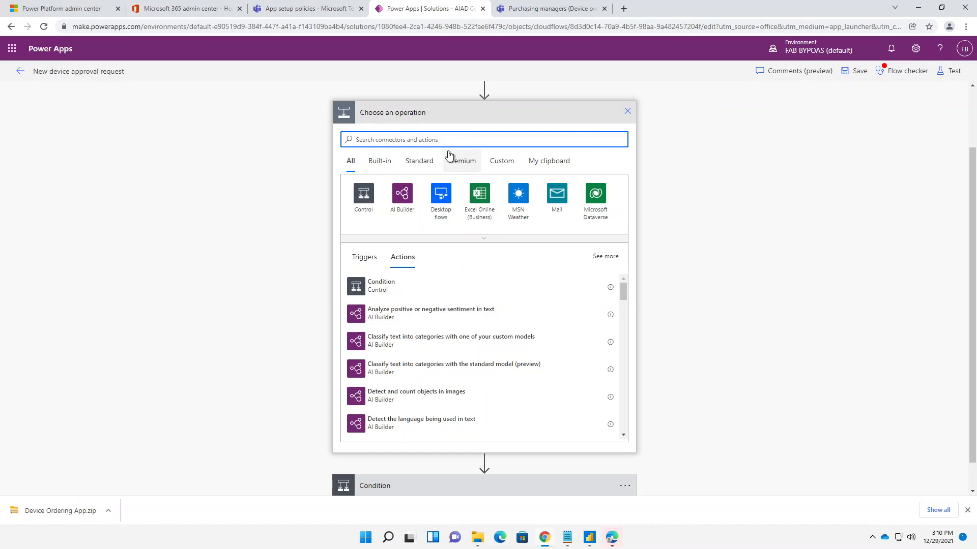
text(appr)
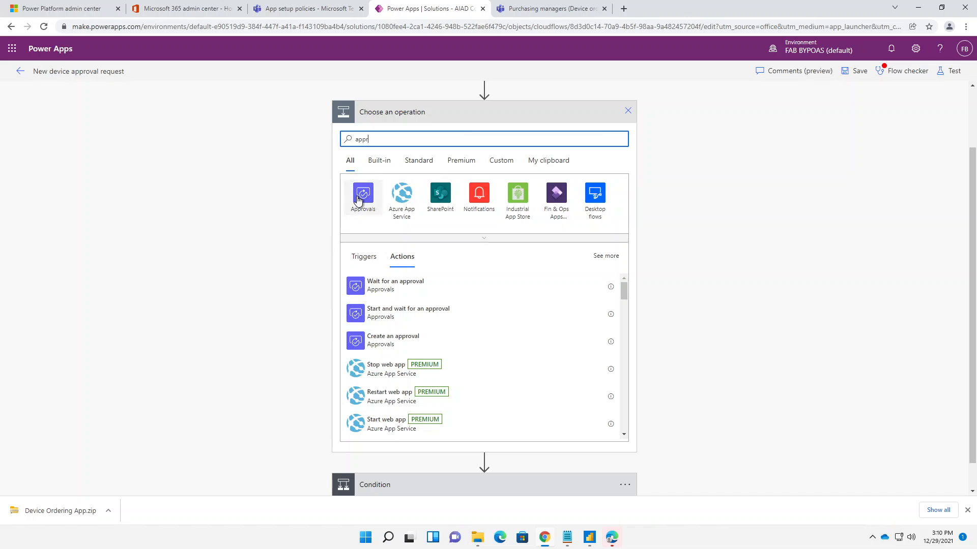
click(358, 196)
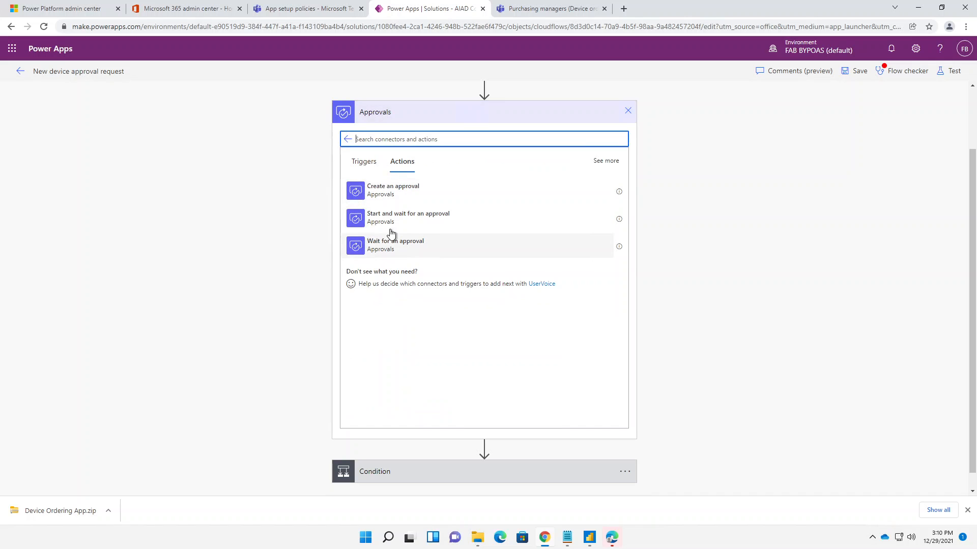
click(389, 197)
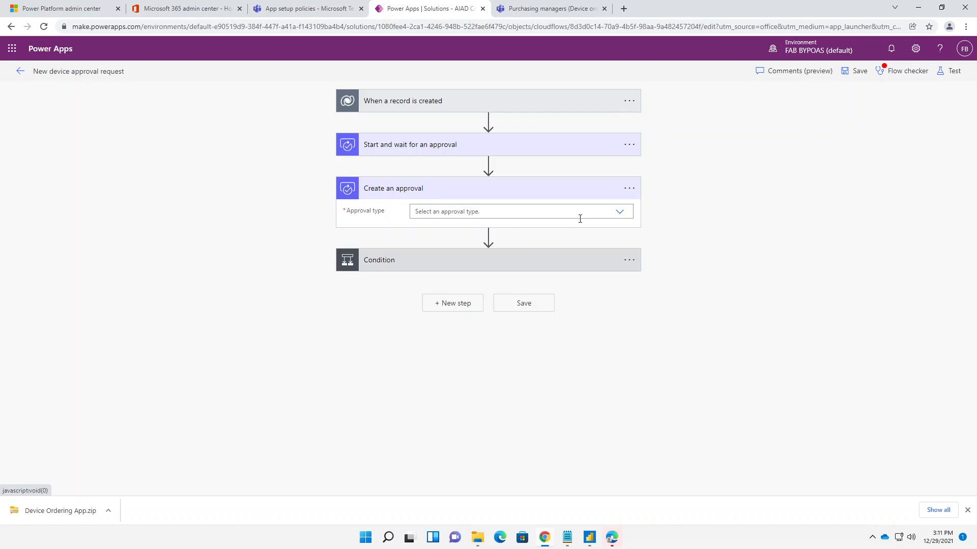
click(618, 214)
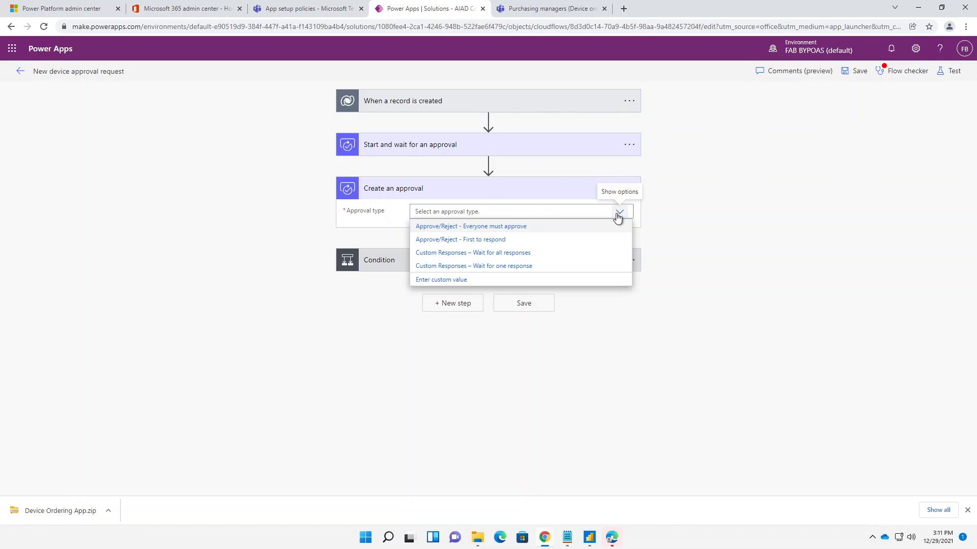
click(468, 239)
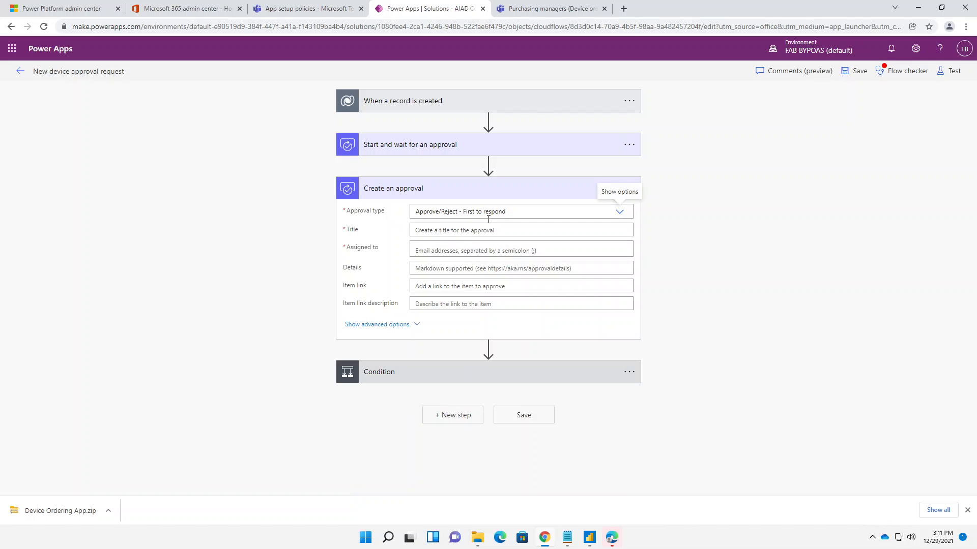
- Copy the title "New device request for" with the Device Name token from Start and wait for an approval into Create an approval
click(576, 154)
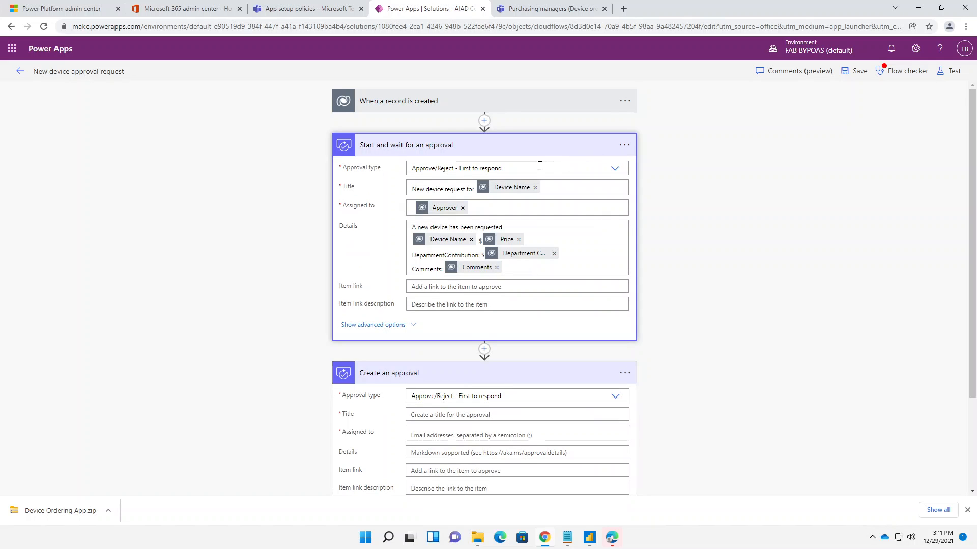
click(423, 168)
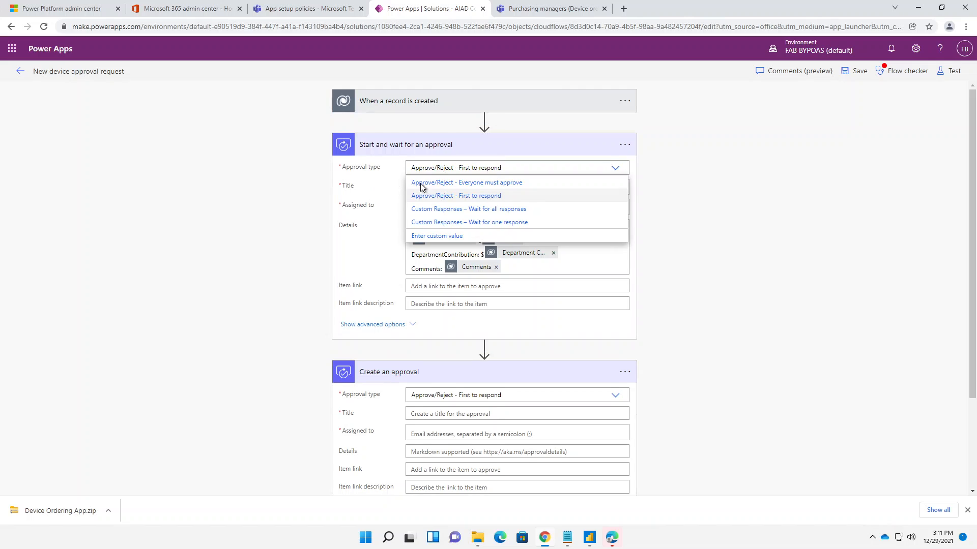
click(466, 169)
drag(558, 186, 396, 184)
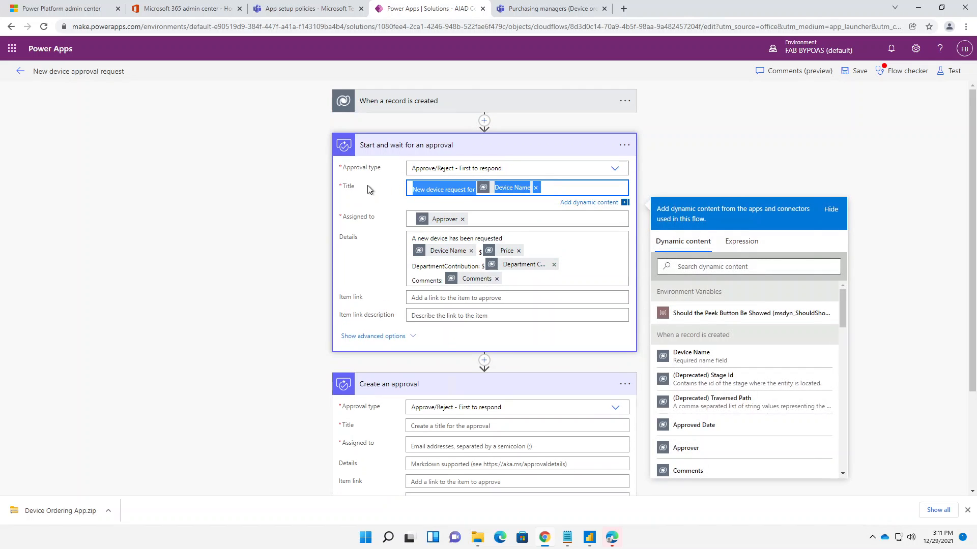
key(ctrl+c)
click(457, 426)
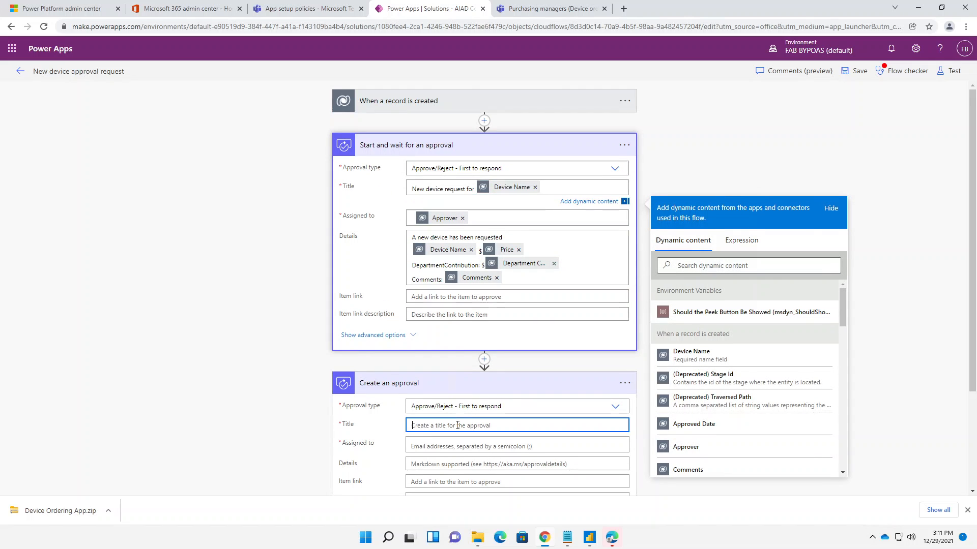
key(ctrl+v)
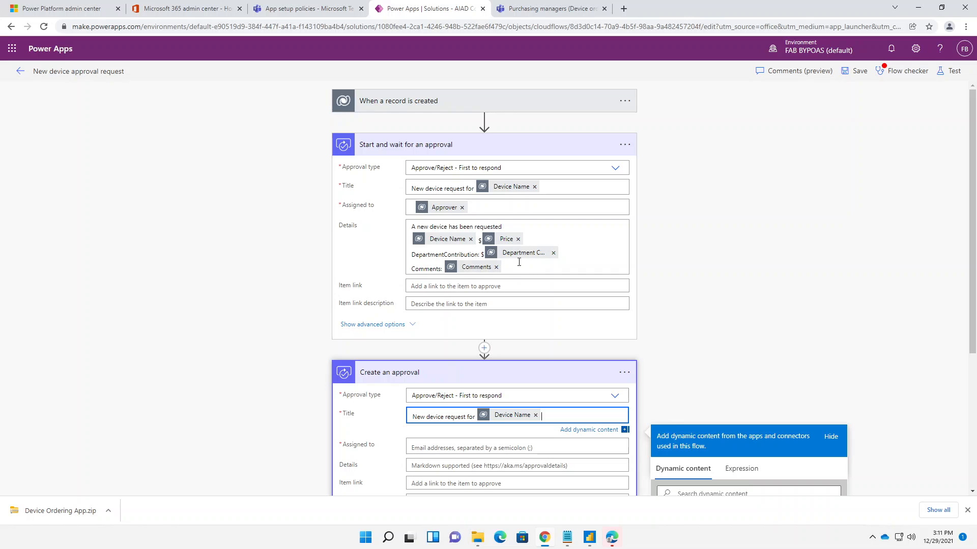
- Copy the complete Details content from Start and wait for an approval into the Details of Create an approval
drag(510, 269, 394, 221)
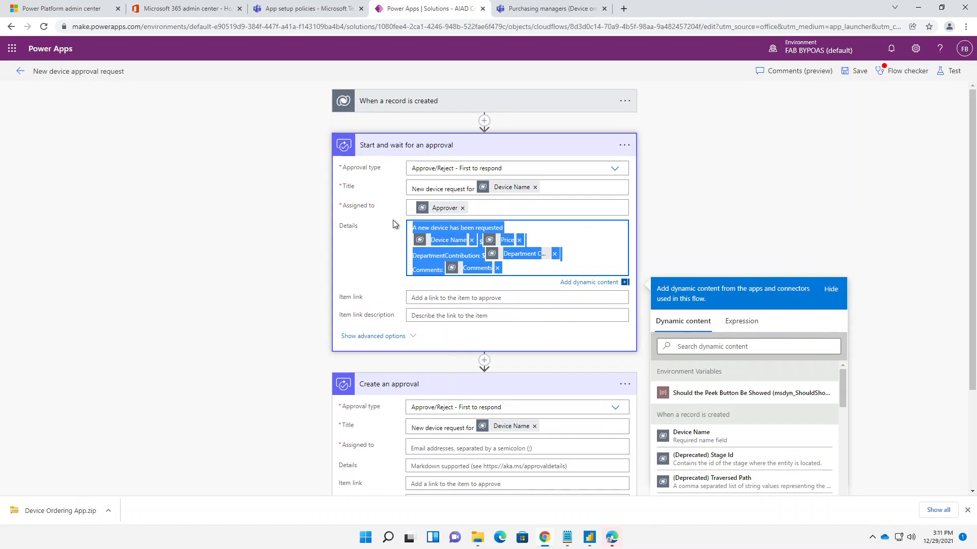
click(451, 466)
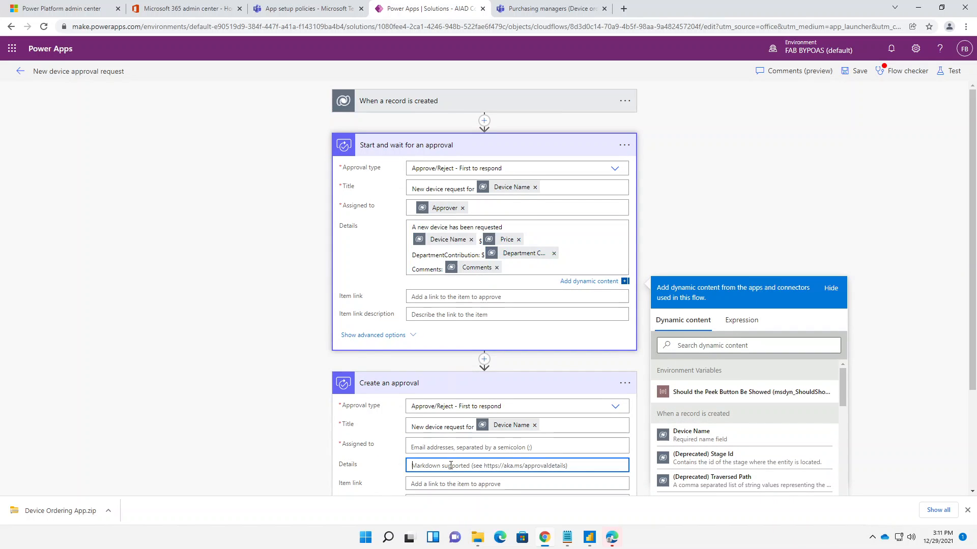
key(ctrl+v)
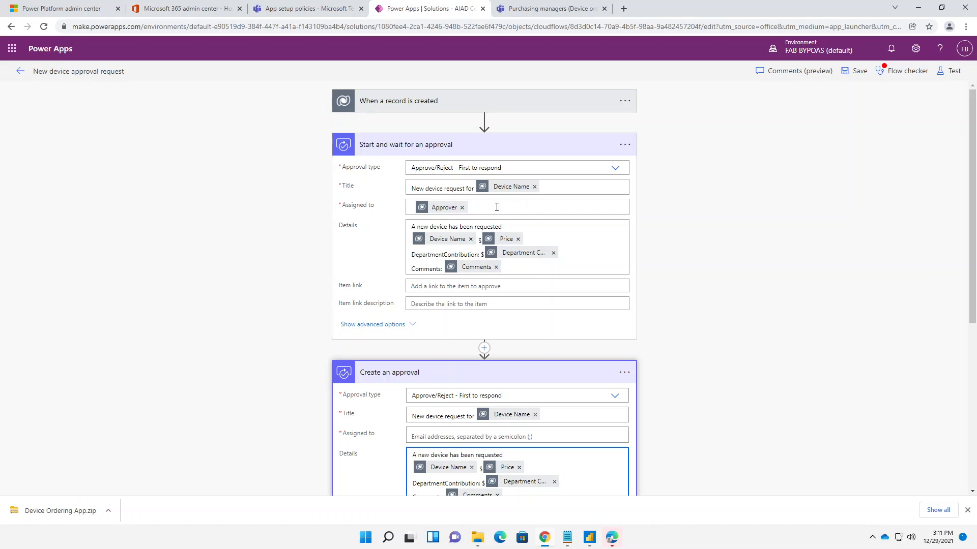
- Remove the Approver token from Assigned to in Start and wait for an approval
click(395, 214)
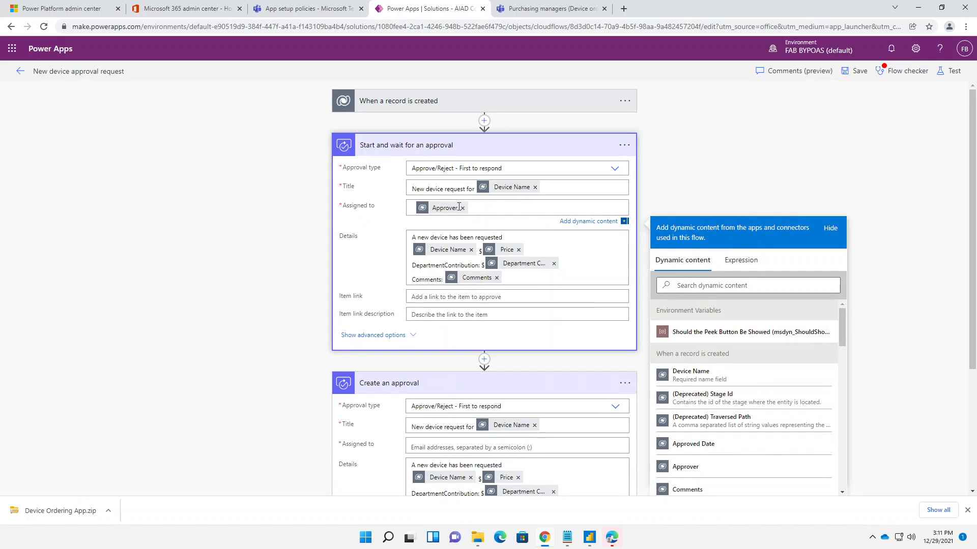
click(426, 211)
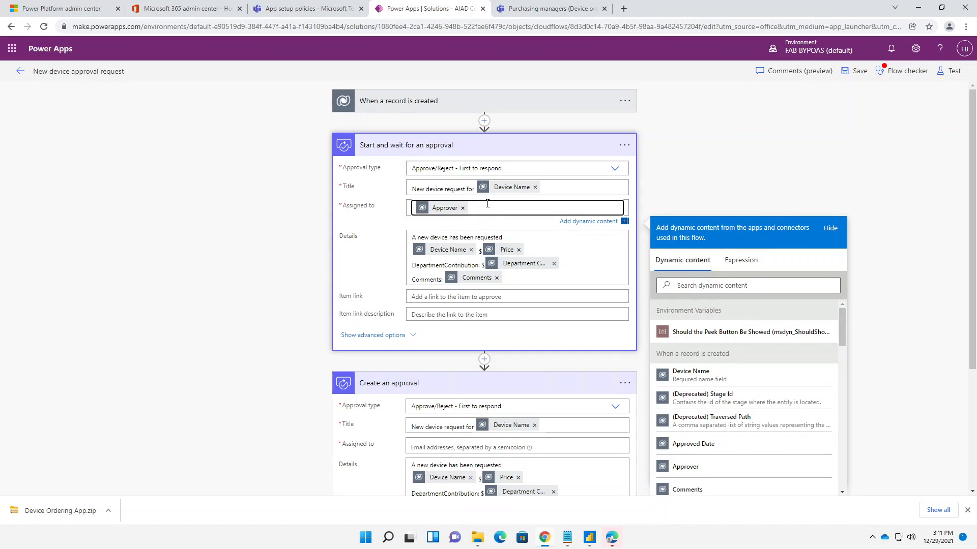
click(426, 211)
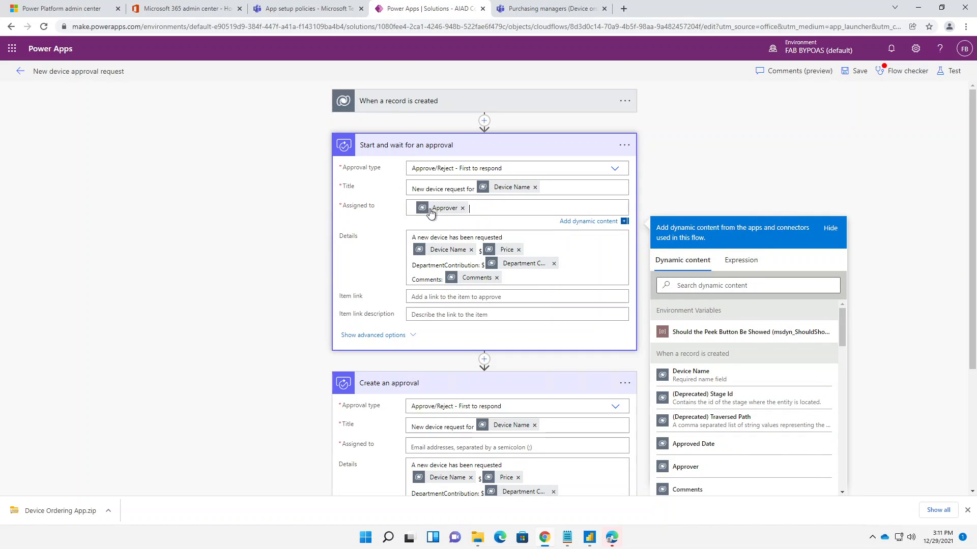
click(462, 208)
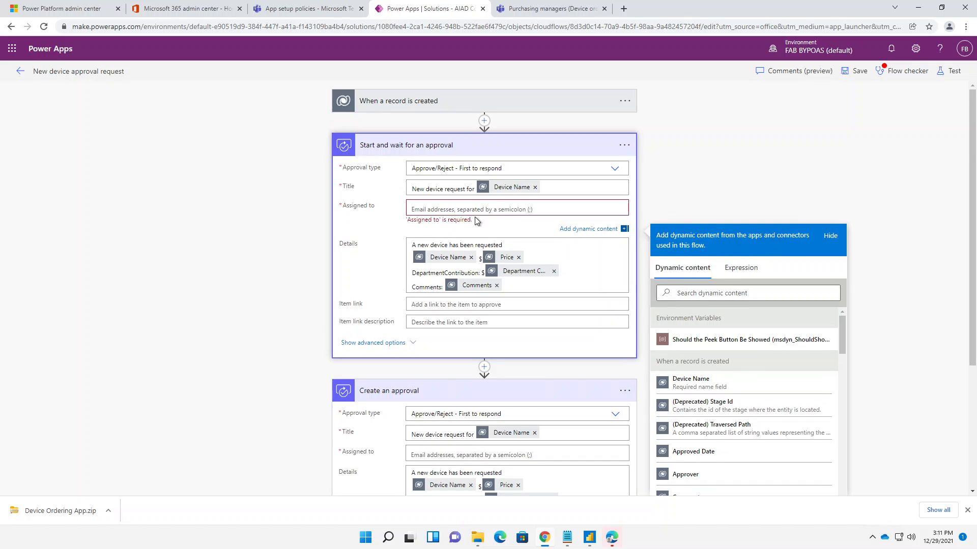
- Set Assigned to in Create an approval to the Approver dynamic value from When a record is created
scroll(477, 220, down, 3)
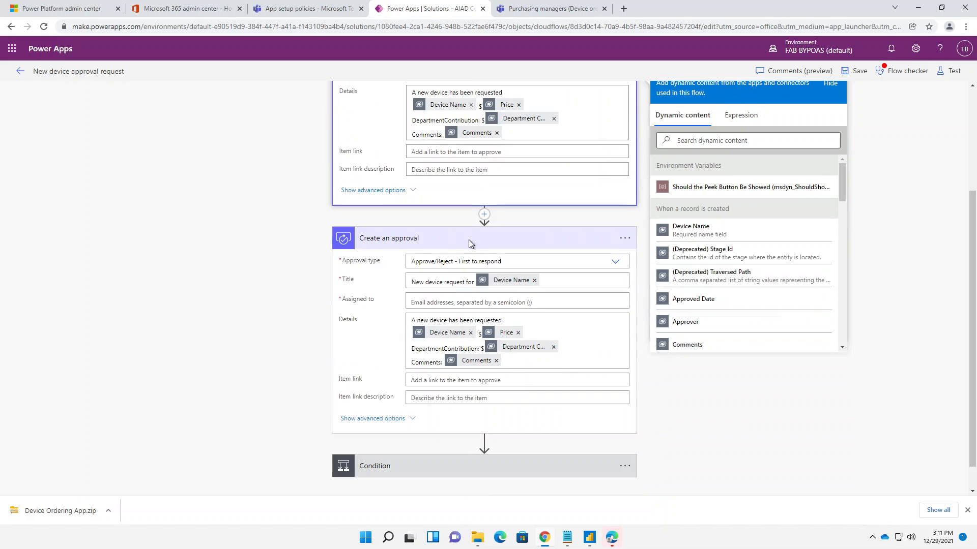
click(433, 299)
scroll(749, 433, down, 5)
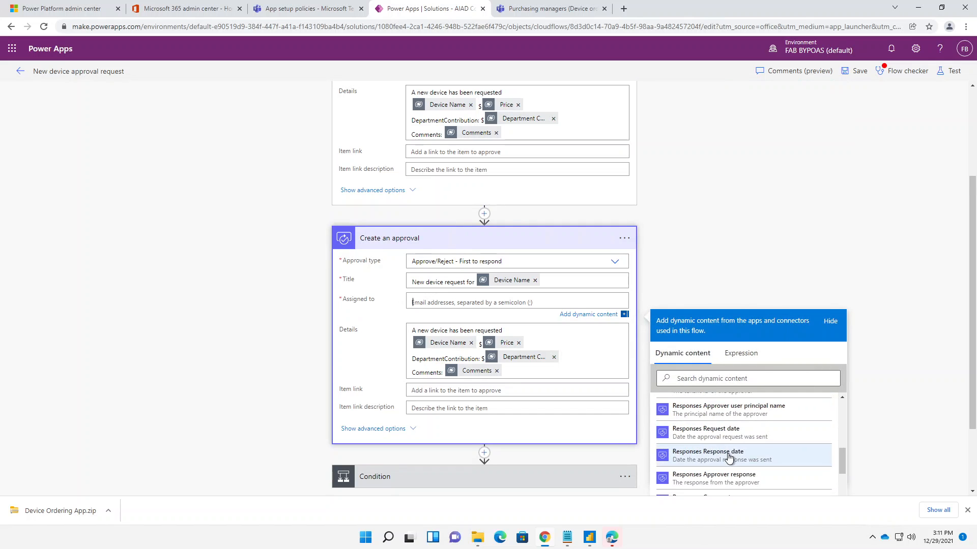
scroll(933, 404, down, 2)
scroll(776, 391, down, 2)
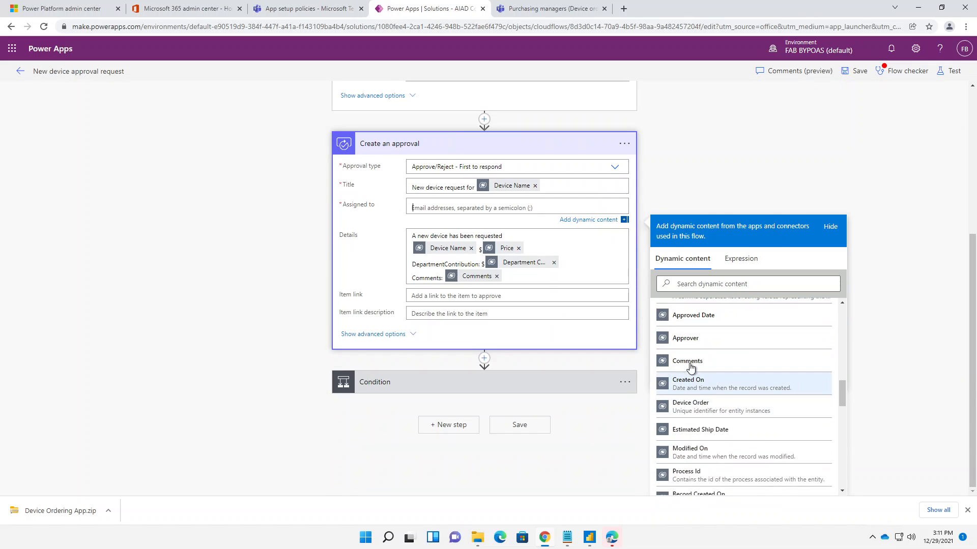
click(690, 339)
- Expand the advanced options of both Start and wait for an approval and Create an approval
scroll(697, 152, up, 1)
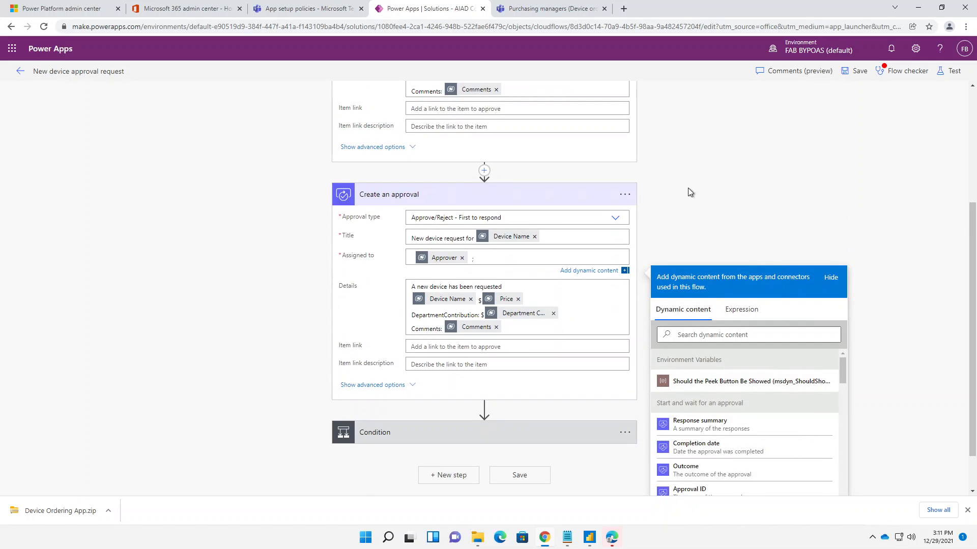
scroll(557, 239, up, 1)
scroll(557, 239, up, 1)
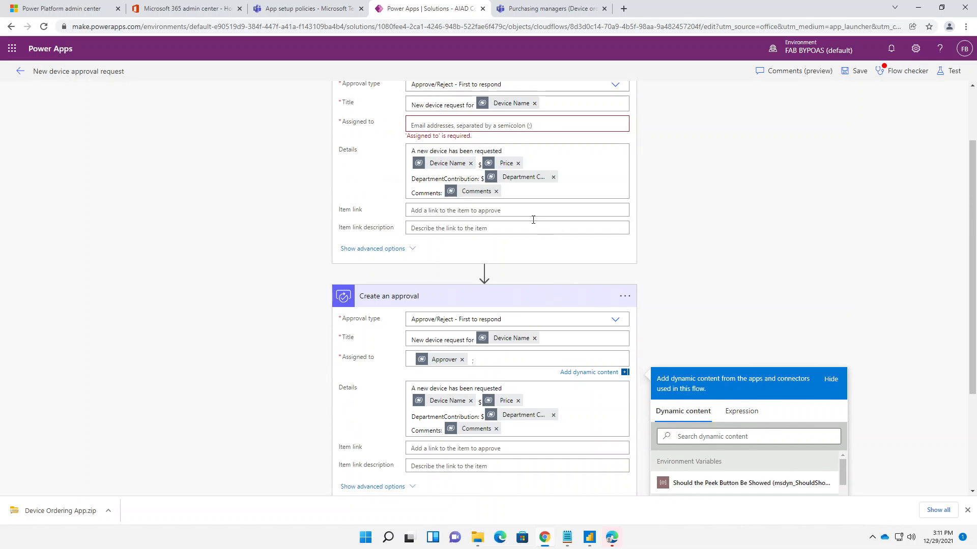
click(406, 250)
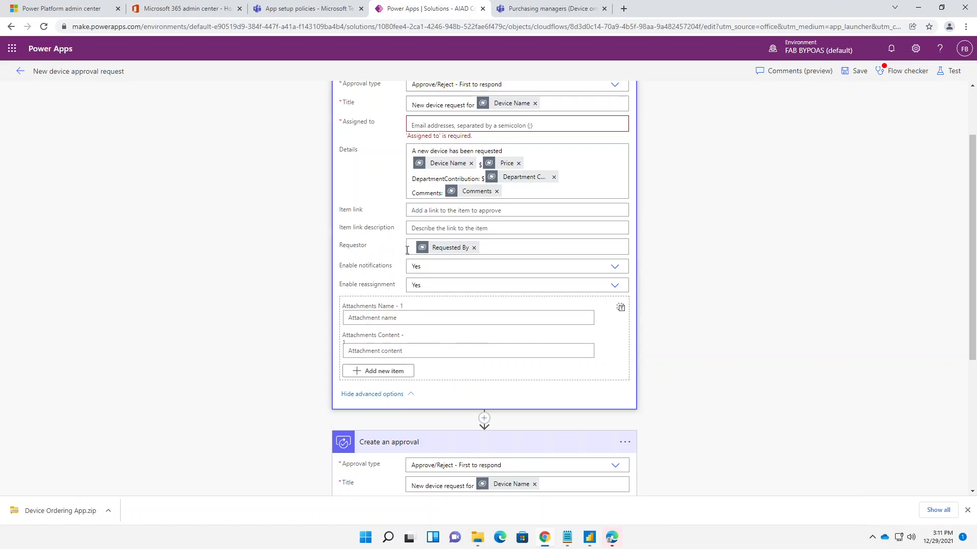
scroll(477, 264, down, 4)
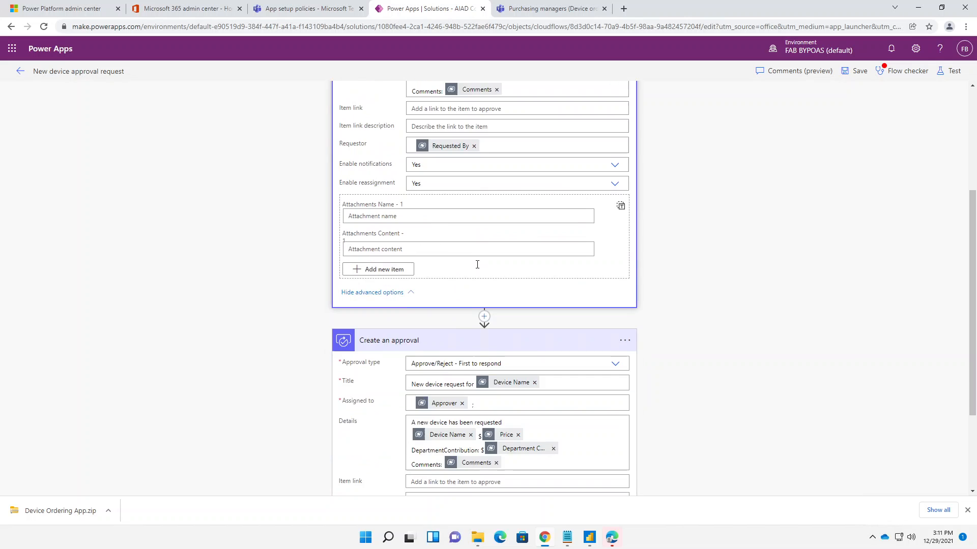
click(378, 419)
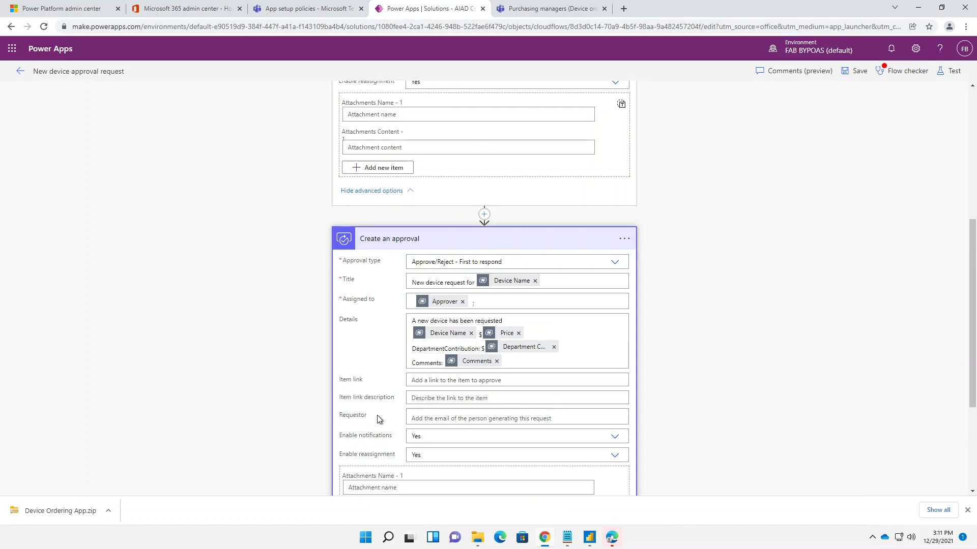
- Find the Requested By dynamic value by searching for "req" and insert it as the Requestor of Create an approval
click(443, 413)
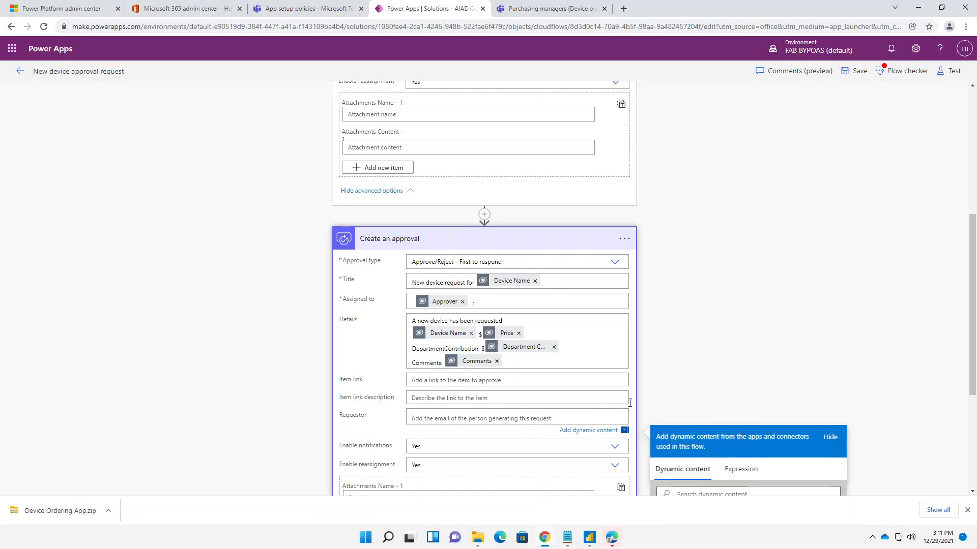
scroll(707, 448, down, 3)
scroll(708, 452, down, 5)
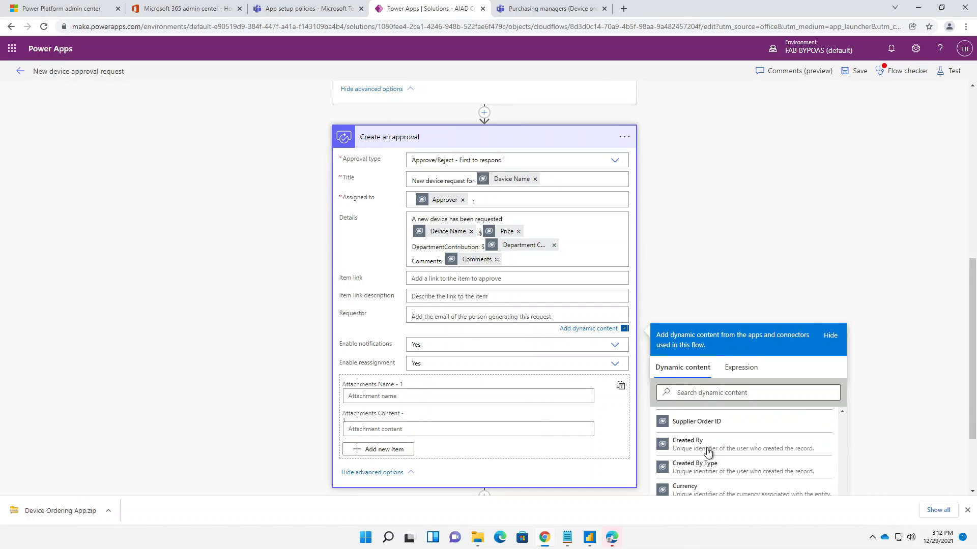
scroll(706, 452, up, 3)
scroll(738, 443, down, 2)
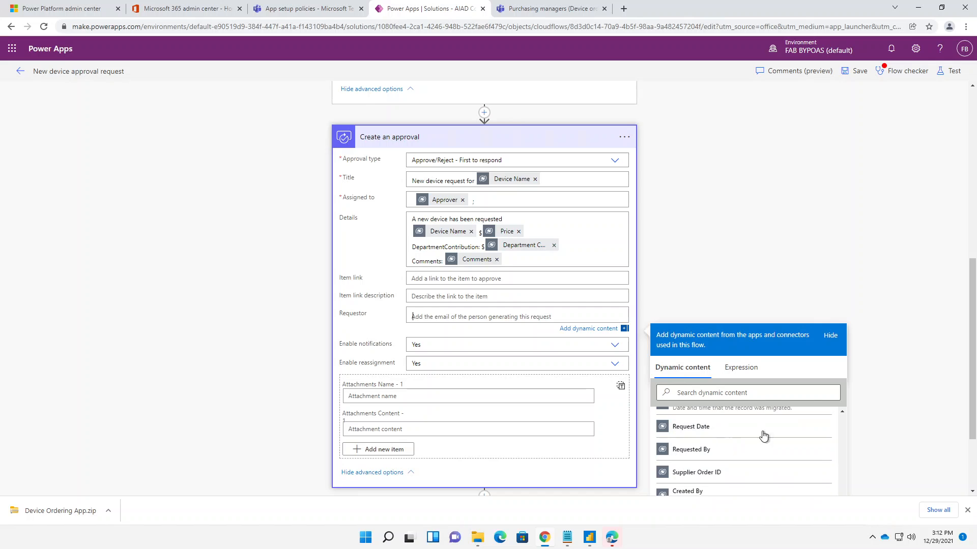
scroll(865, 397, down, 2)
scroll(771, 406, down, 5)
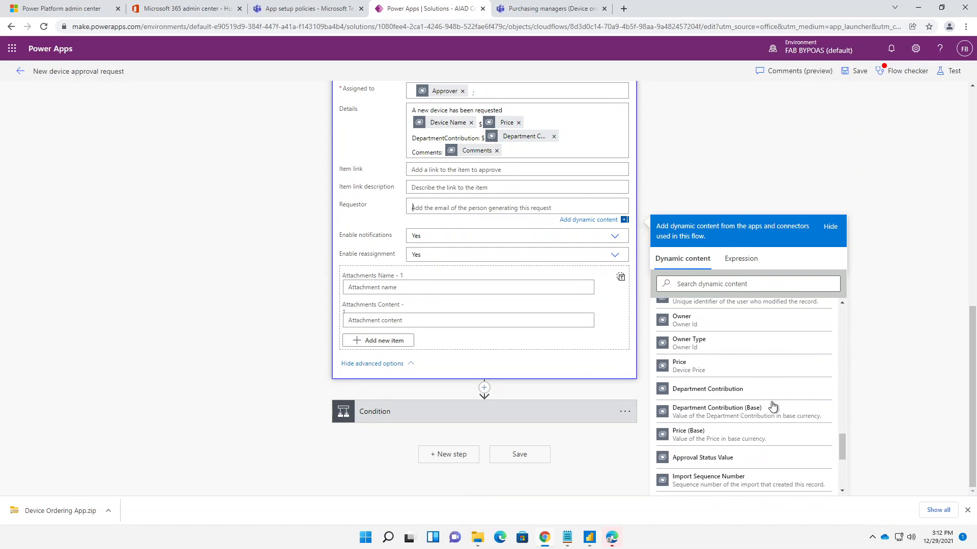
scroll(772, 406, down, 5)
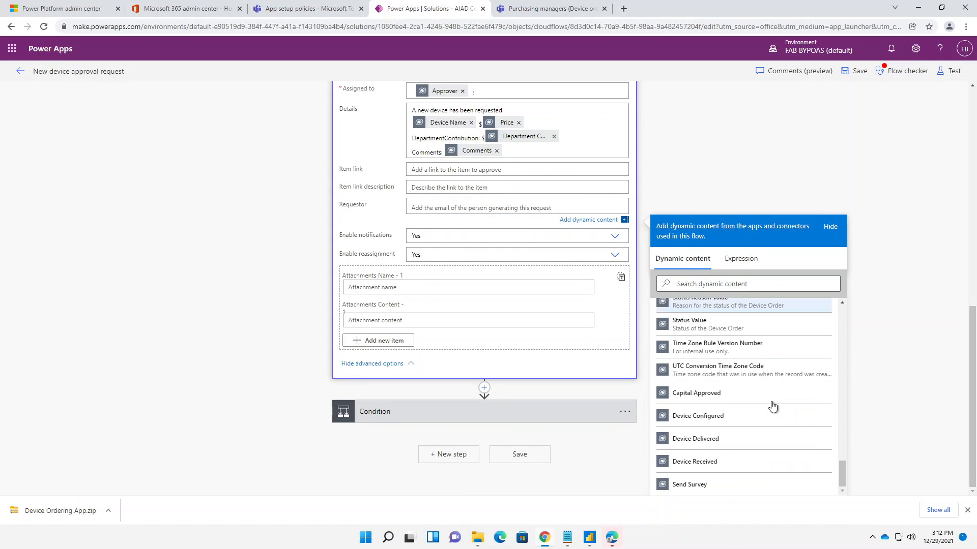
click(700, 283)
text(r)
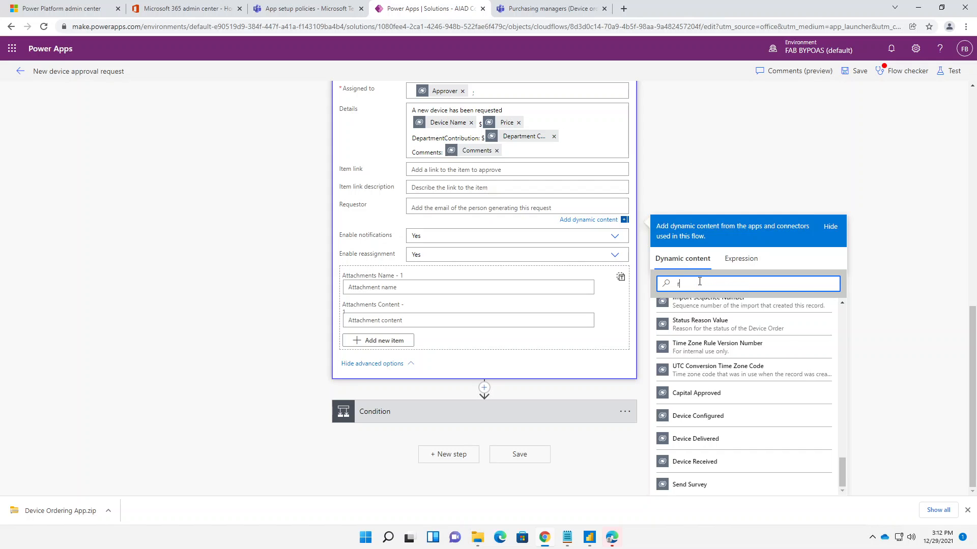
text(eq)
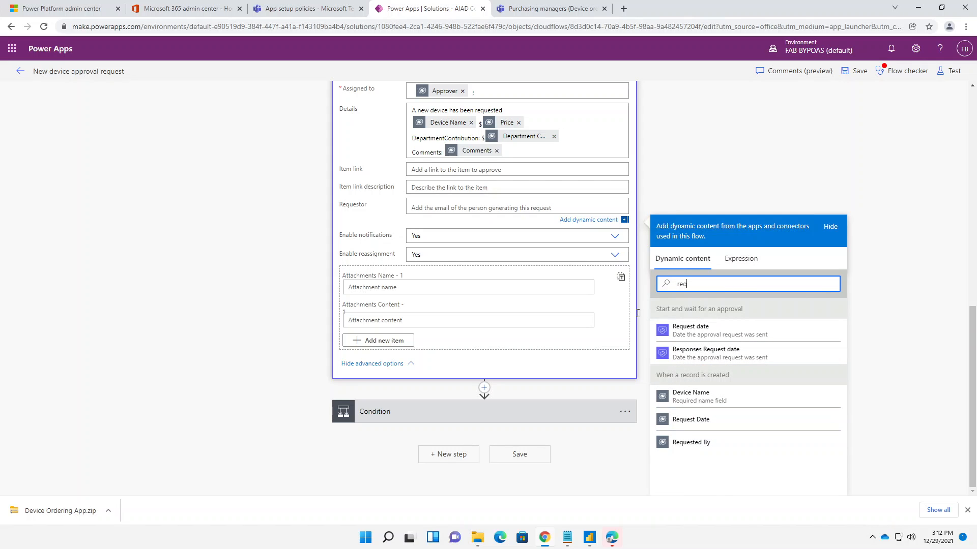
scroll(526, 221, up, 6)
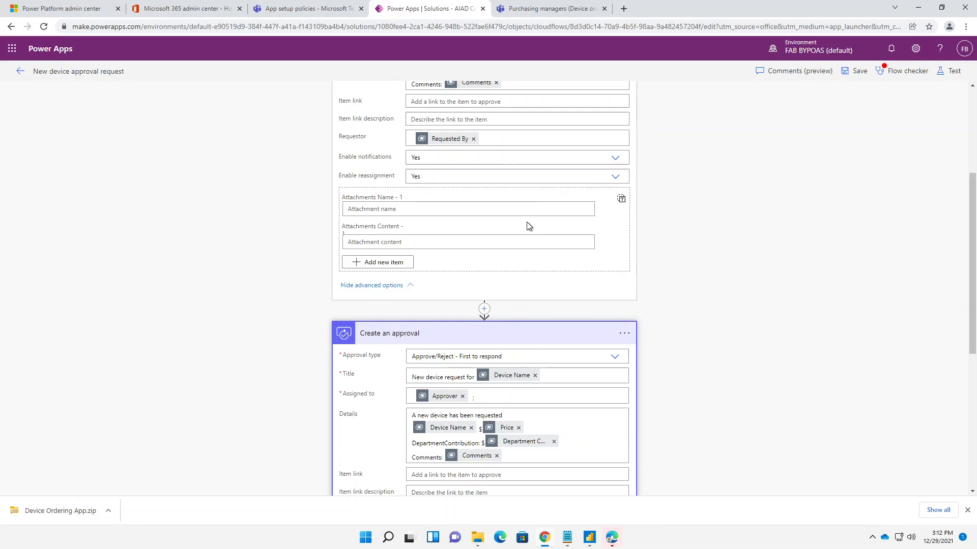
scroll(526, 221, down, 6)
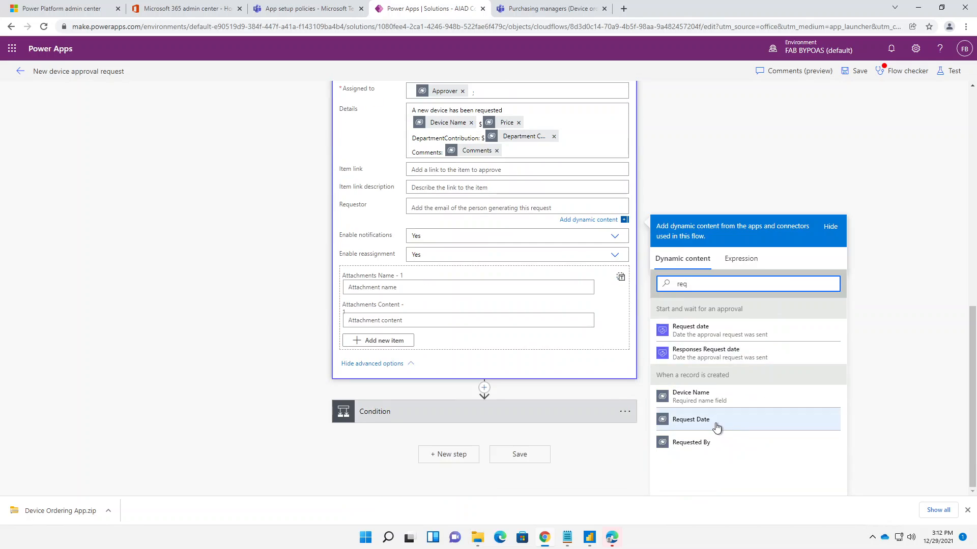
click(691, 442)
- Compare the two approval actions' settings, and delete the Start and wait for an approval action from the flow
scroll(667, 163, up, 1)
scroll(667, 164, up, 5)
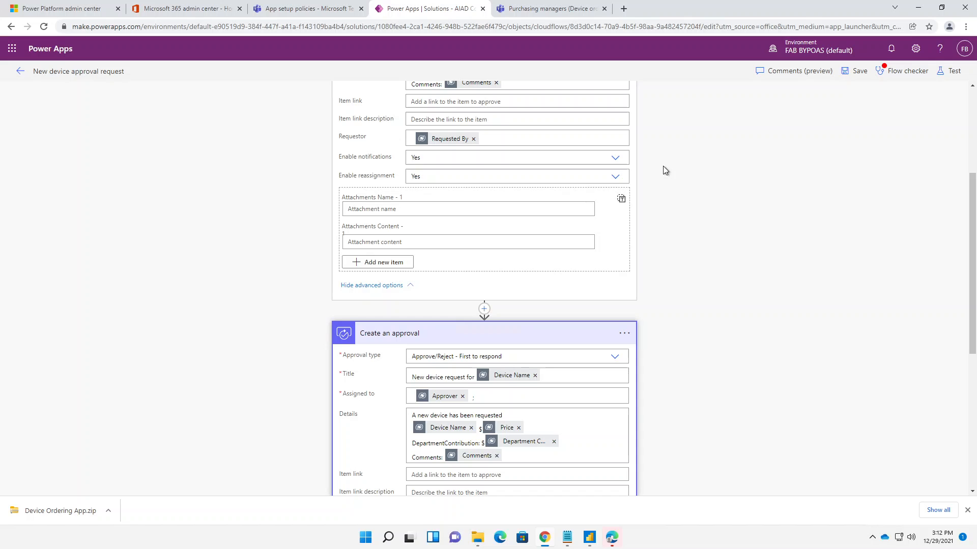
scroll(663, 166, down, 5)
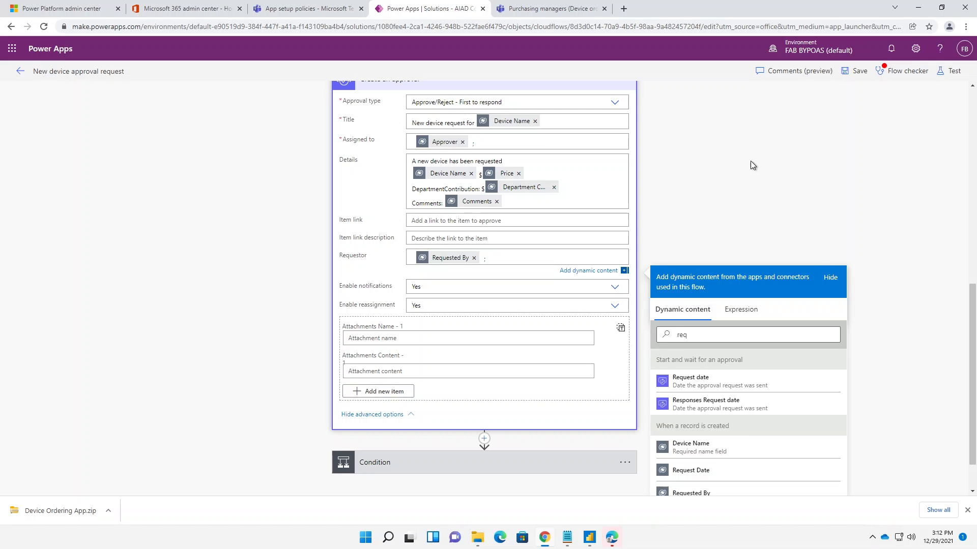
scroll(749, 161, up, 5)
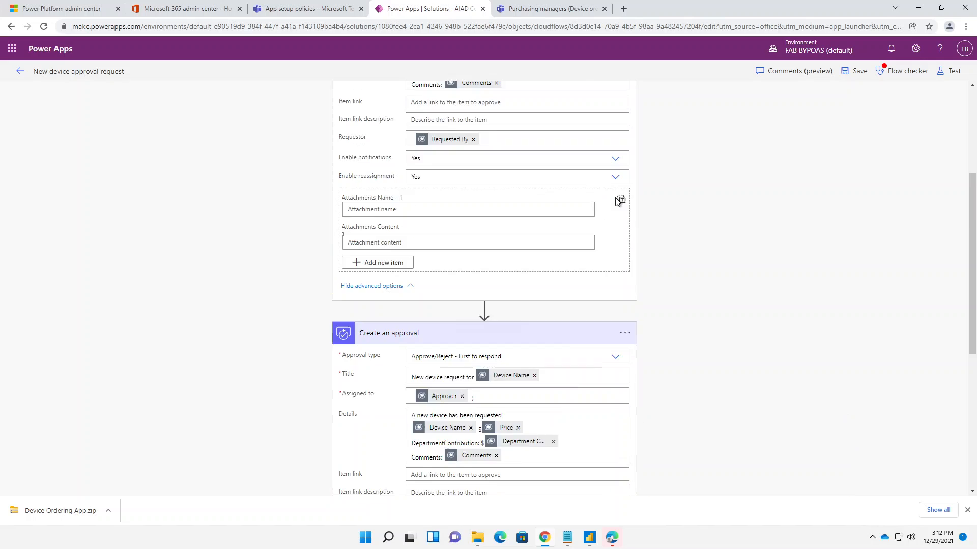
scroll(618, 202, up, 4)
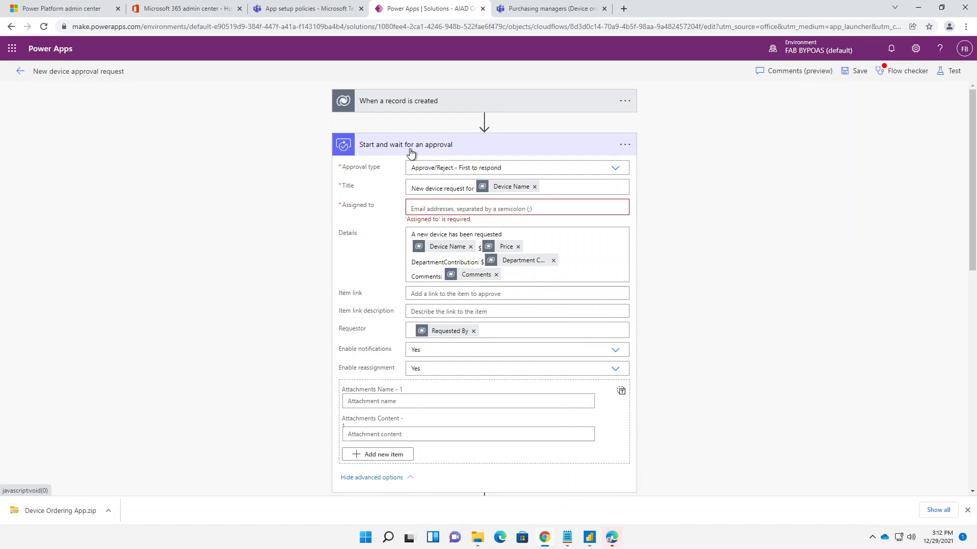
click(624, 146)
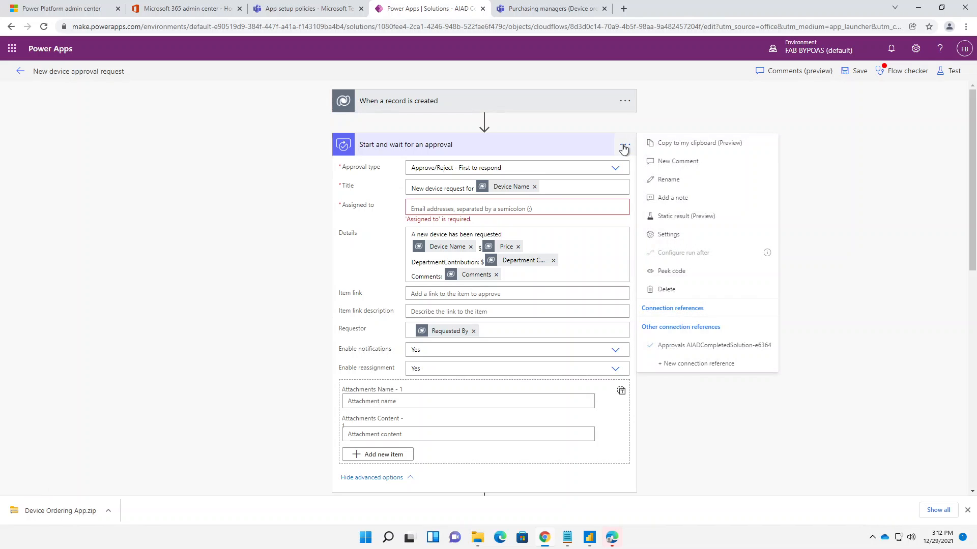
click(666, 290)
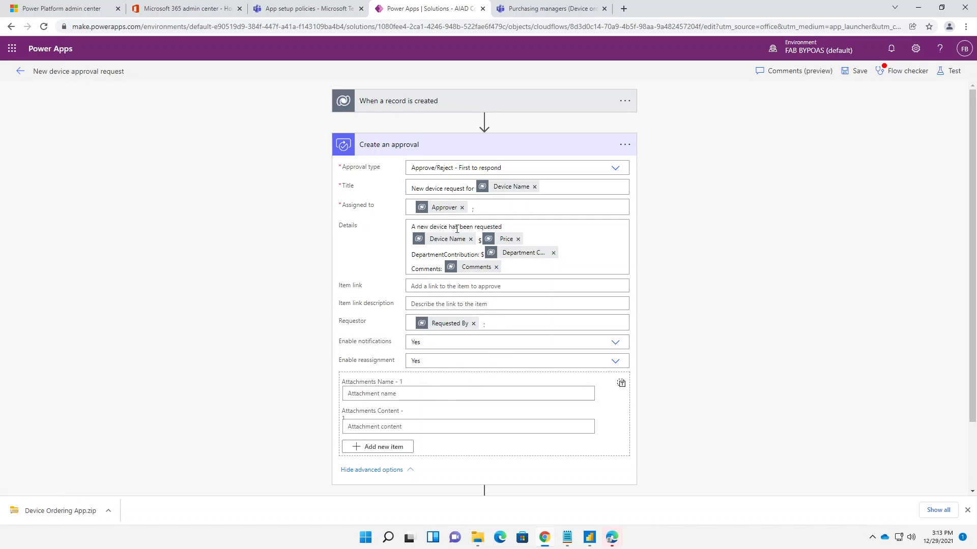
- Examine the When a record is created dynamic values available for Assigned to in Create an approval
click(523, 224)
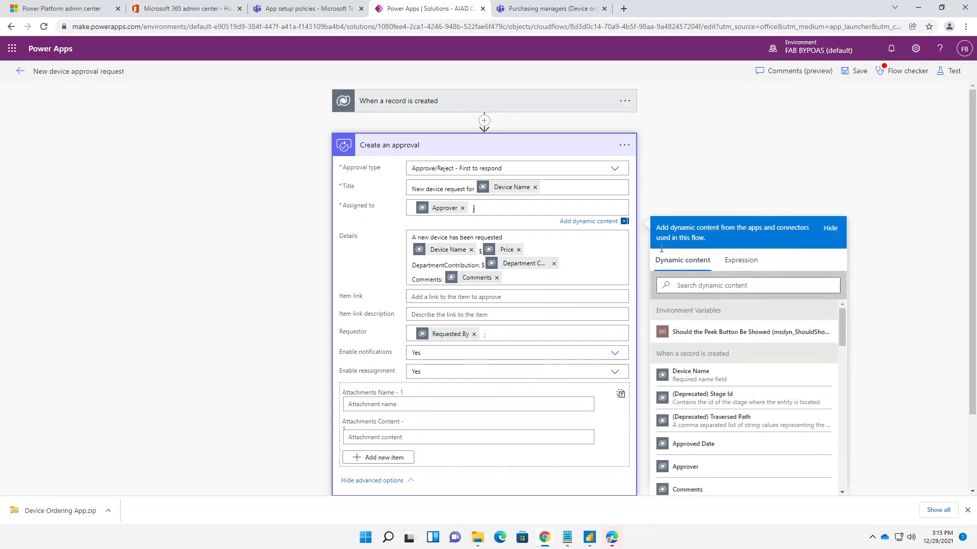
scroll(702, 367, down, 1)
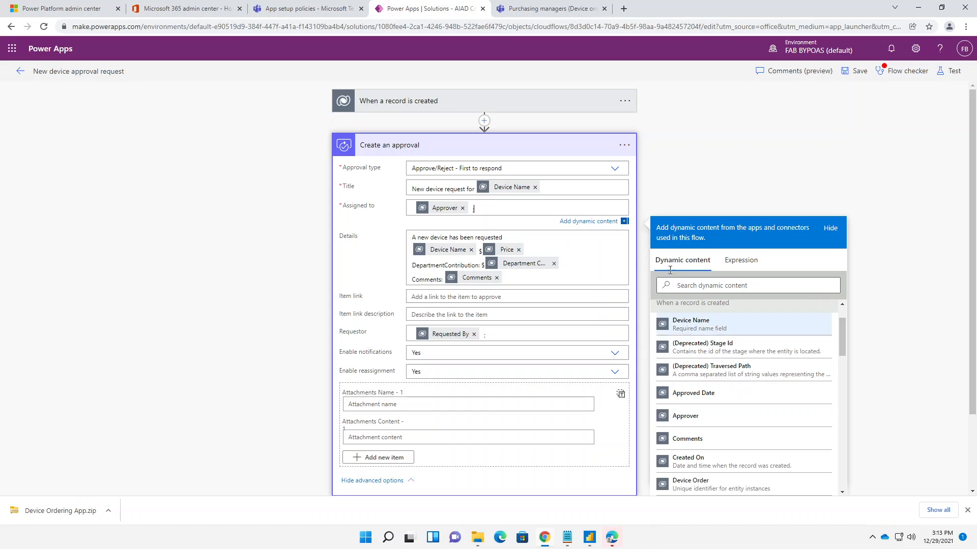
scroll(694, 384, down, 2)
scroll(691, 338, up, 2)
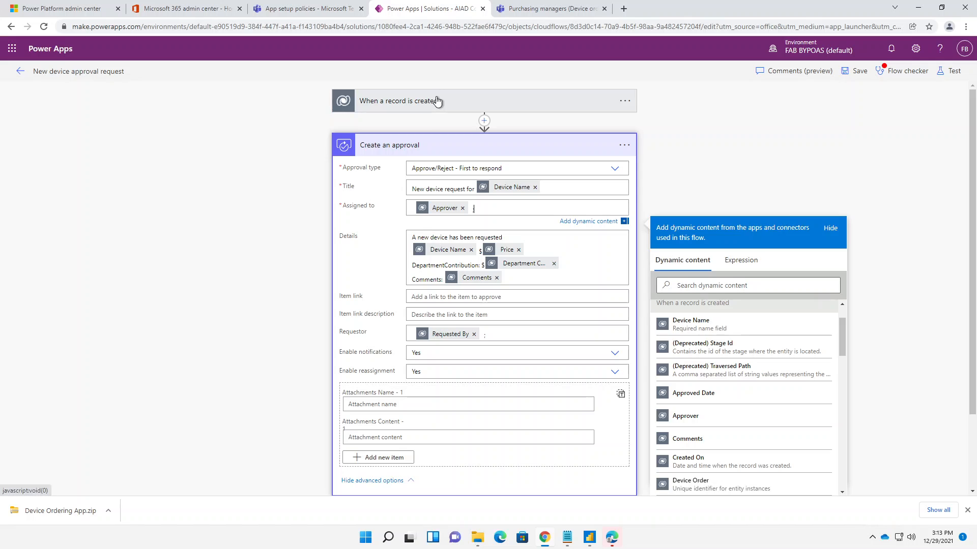
scroll(676, 364, up, 1)
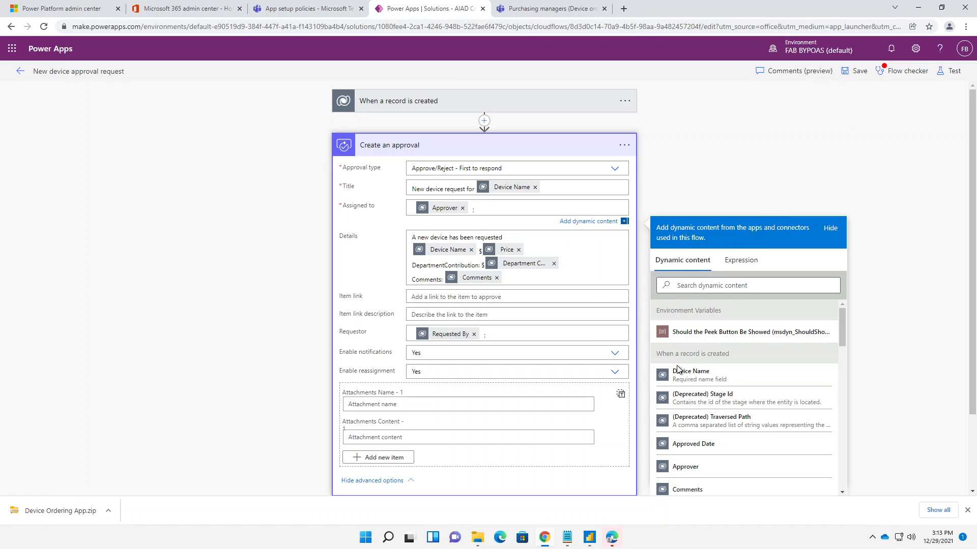
scroll(688, 393, down, 5)
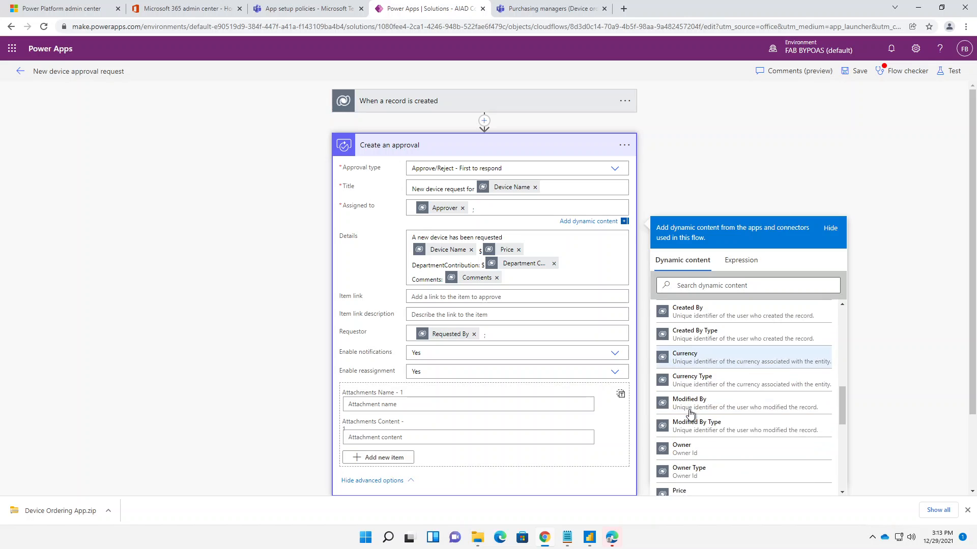
scroll(689, 414, down, 4)
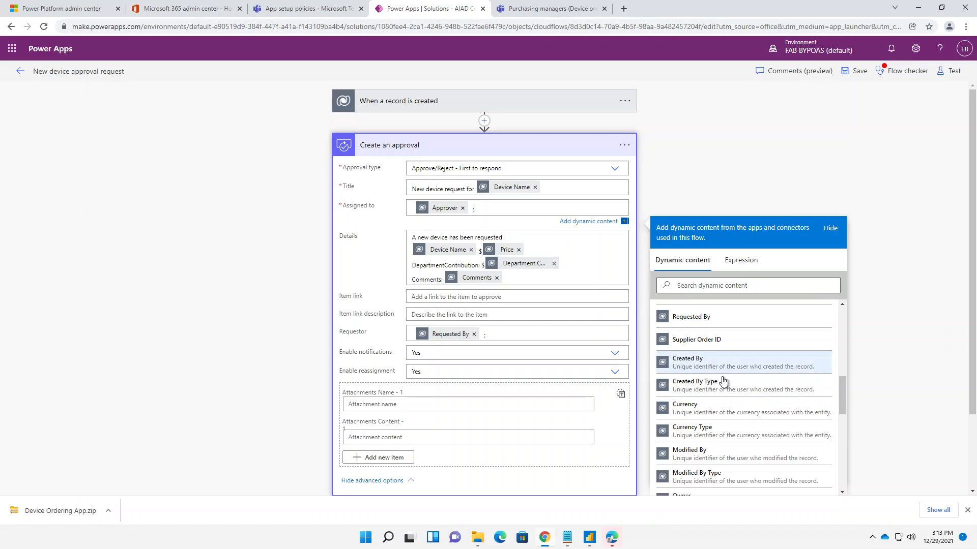
scroll(674, 430, down, 1)
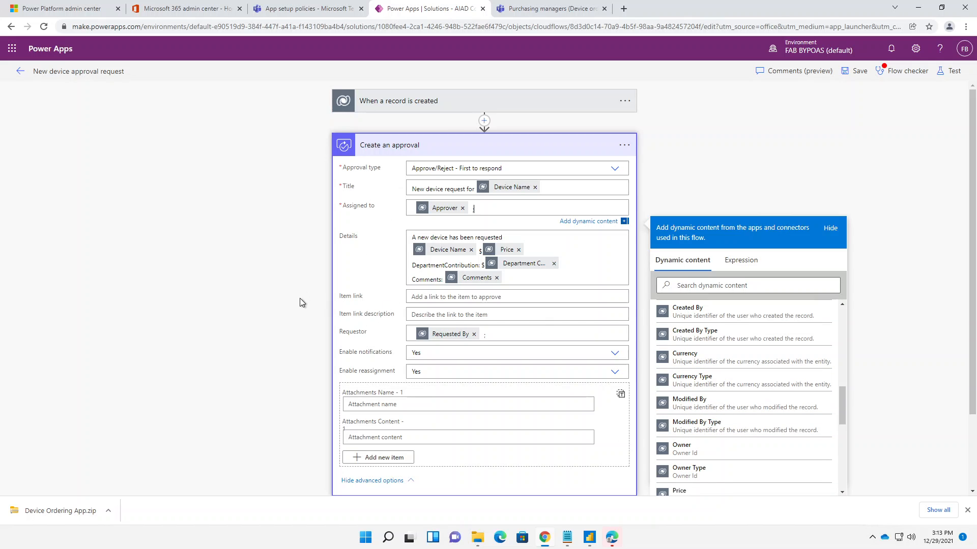
click(317, 270)
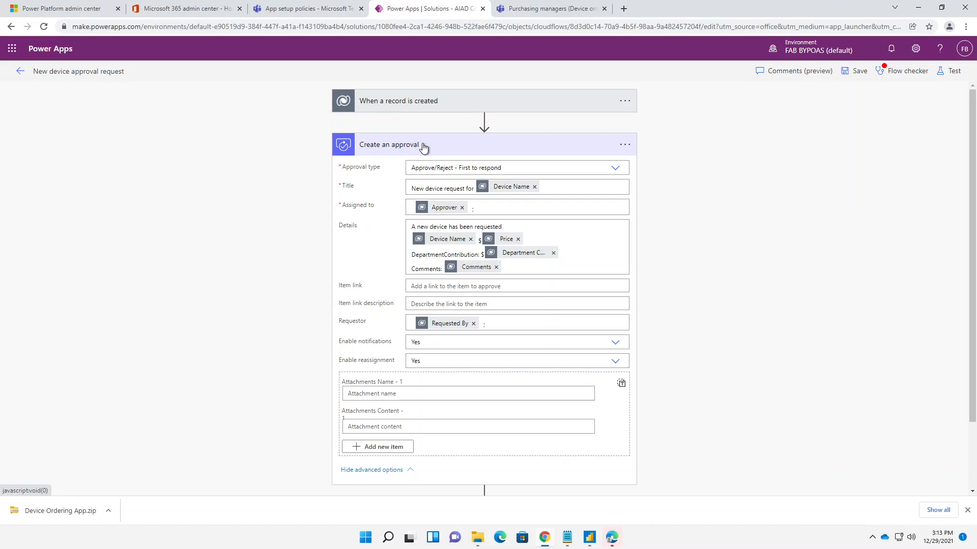
scroll(458, 155, down, 1)
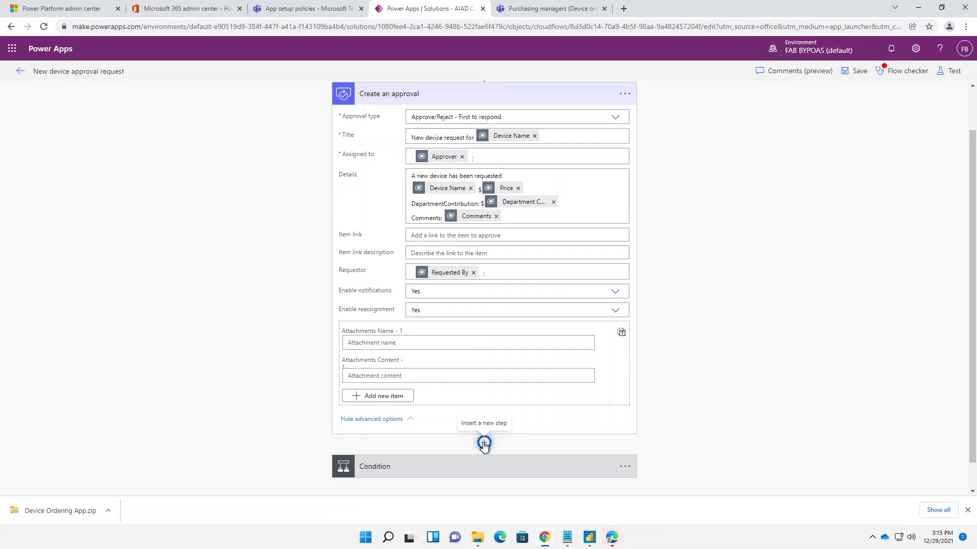
click(484, 443)
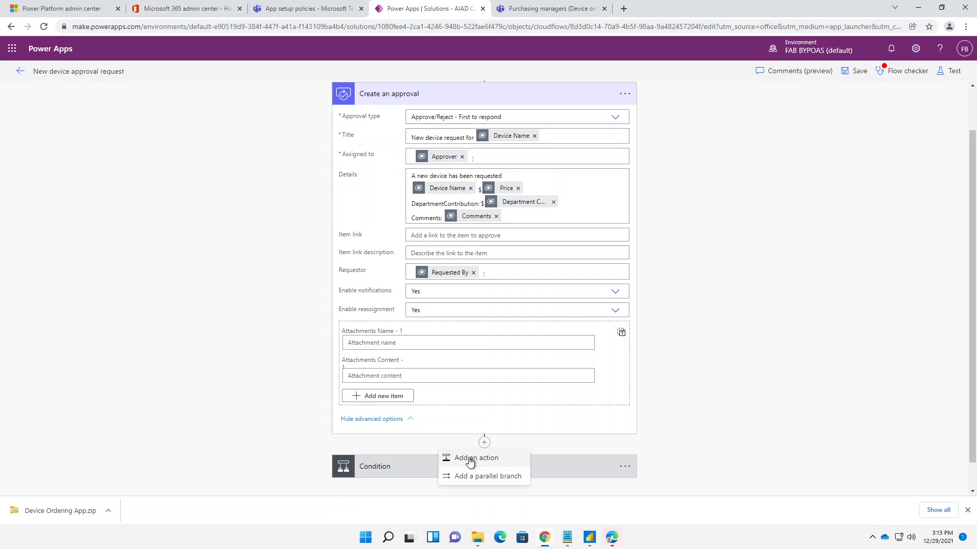
click(468, 458)
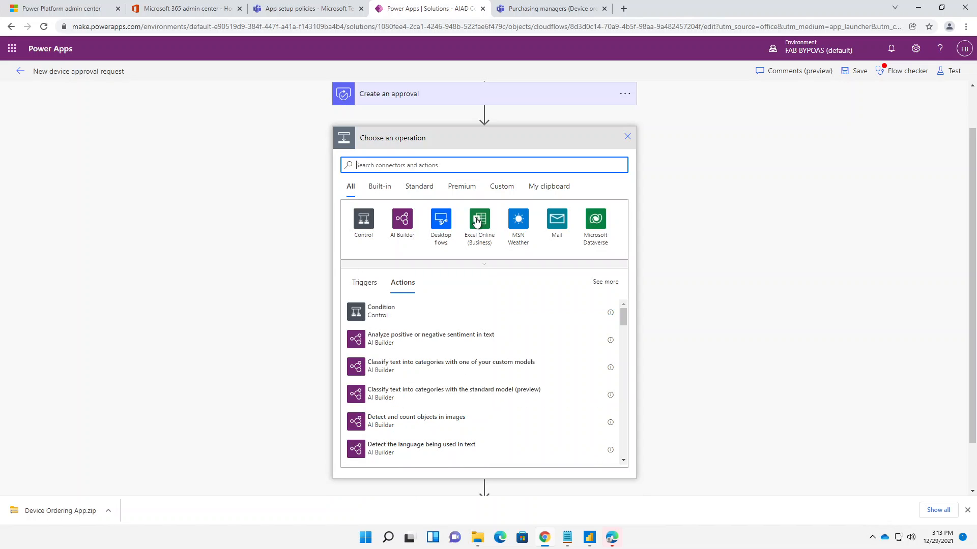
text(t)
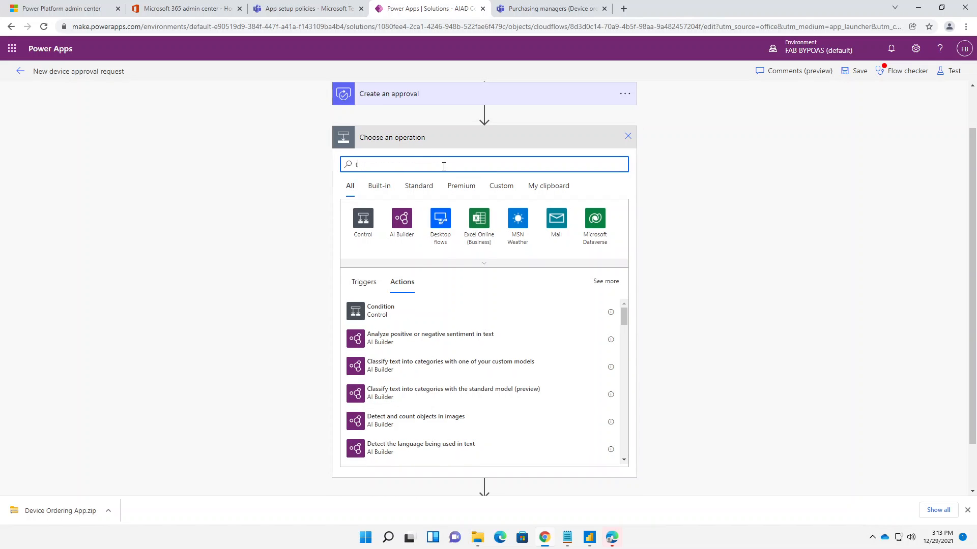
text(eam)
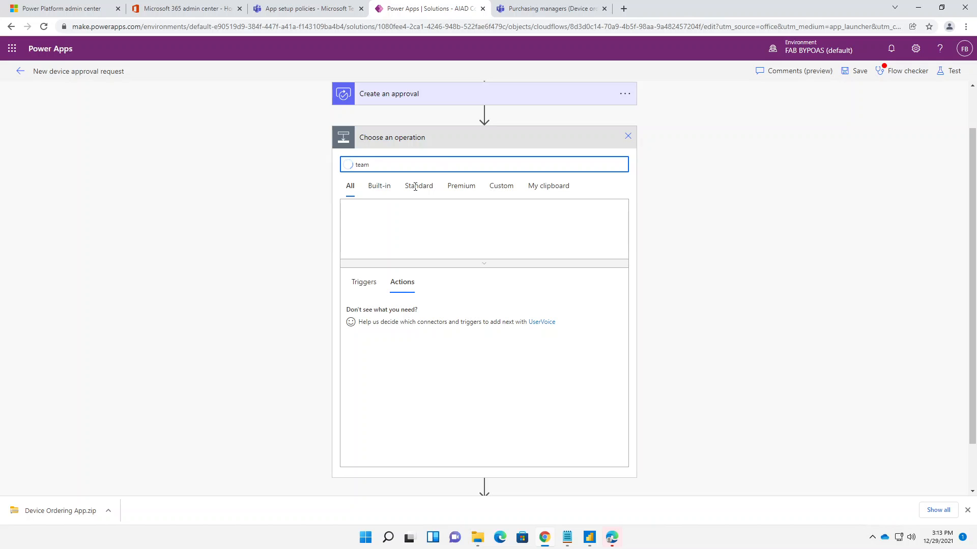
click(360, 238)
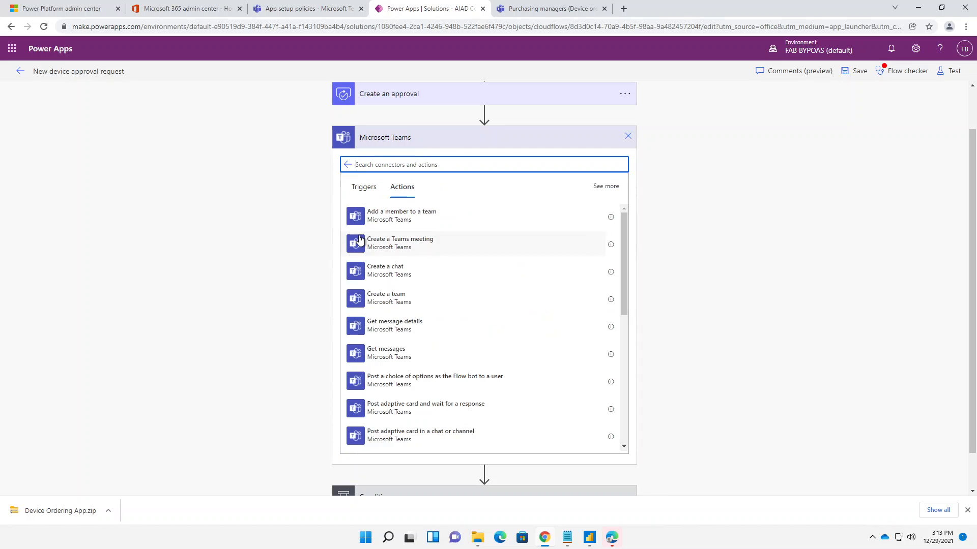
click(415, 381)
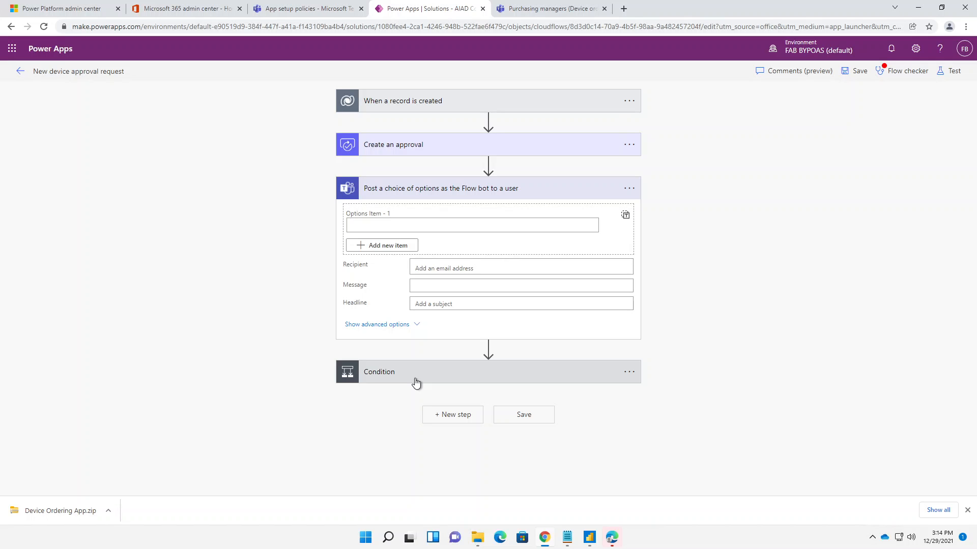
click(629, 189)
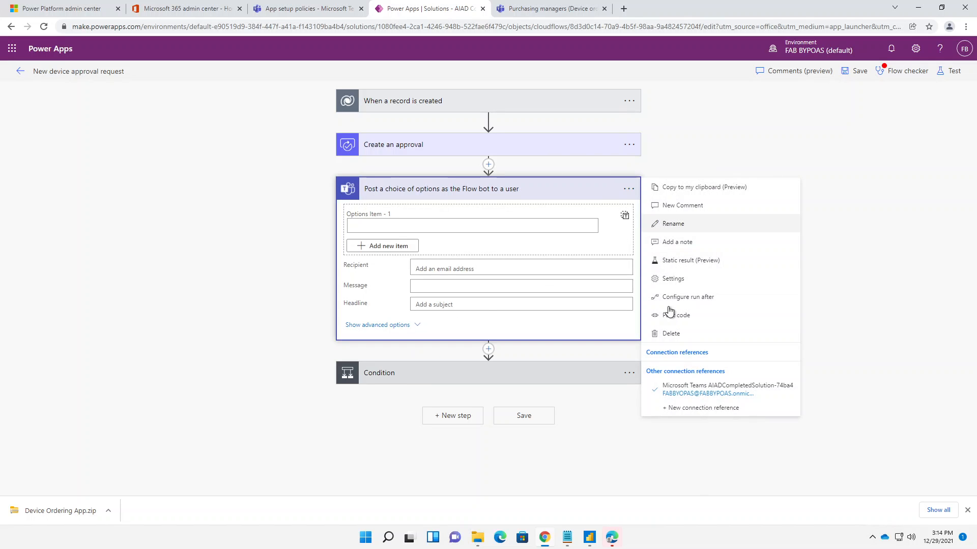
click(671, 333)
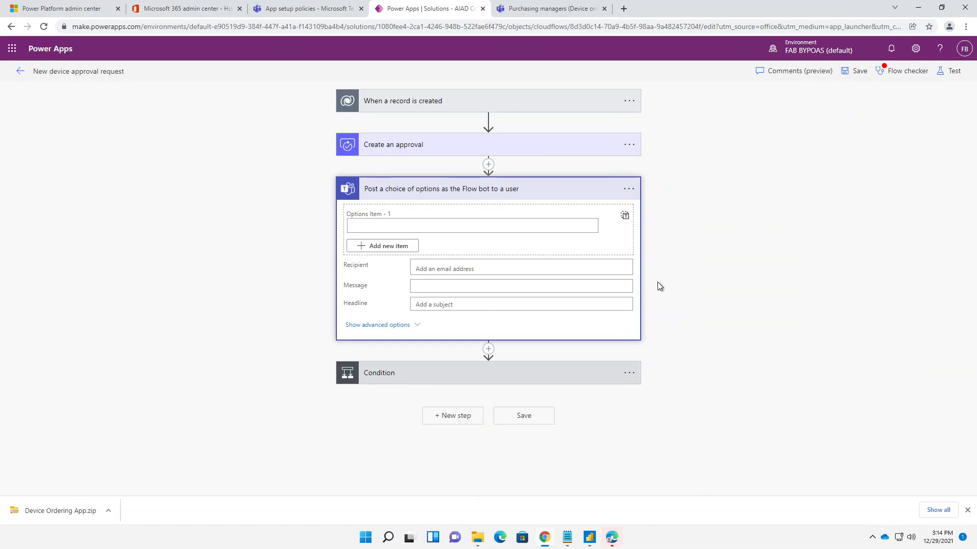
- Start adding an action between Create an approval and Condition, search for "team", and examine the Microsoft Teams posting actions
click(489, 165)
click(488, 183)
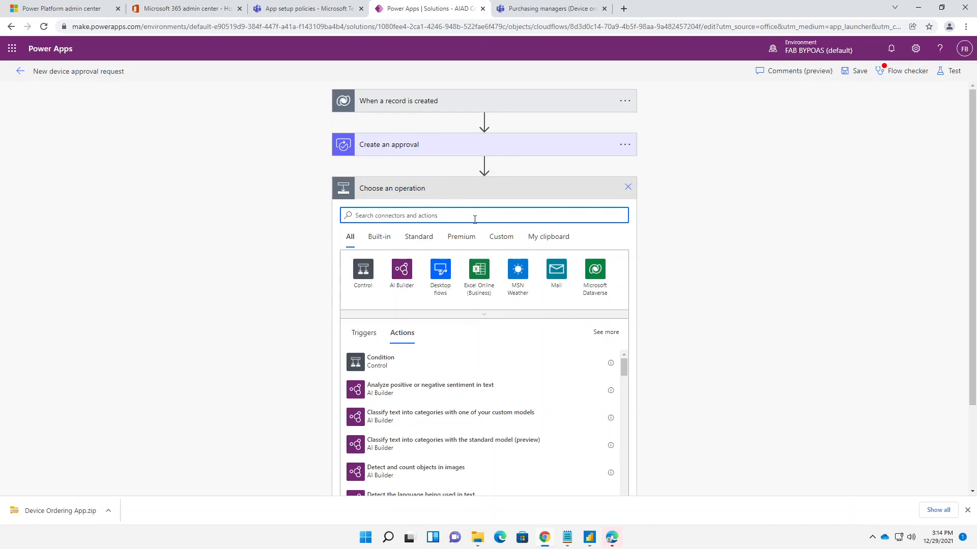
text(team)
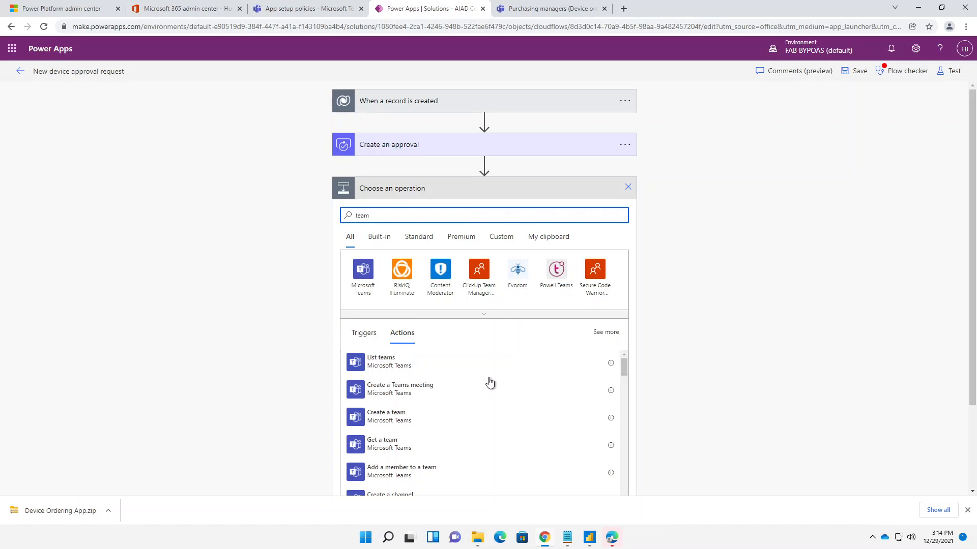
scroll(490, 383, down, 3)
scroll(451, 408, up, 1)
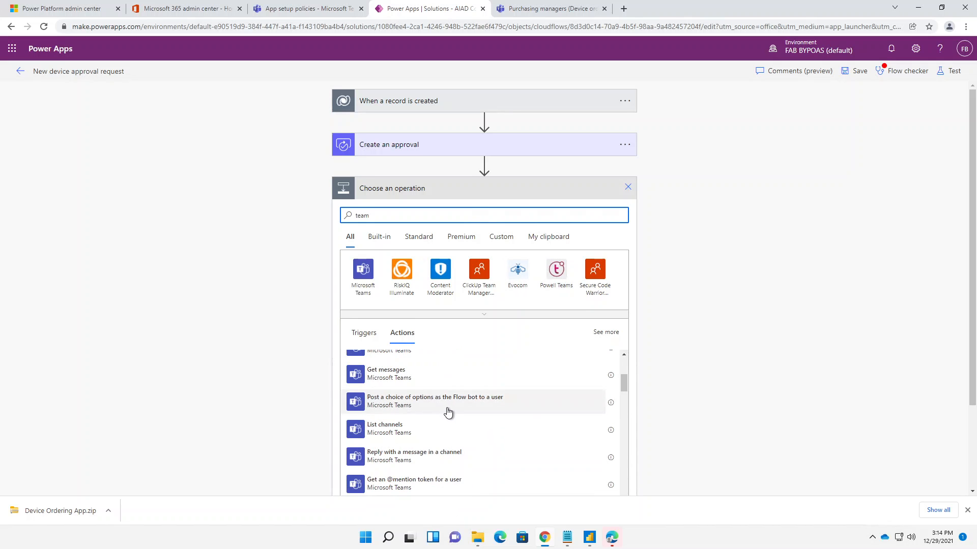
scroll(448, 412, down, 3)
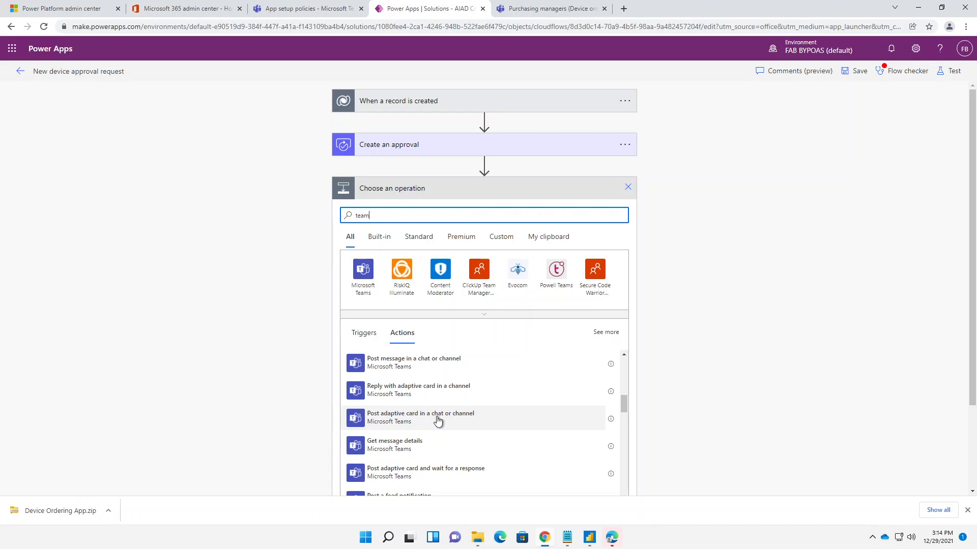
scroll(438, 422, down, 1)
scroll(438, 422, up, 1)
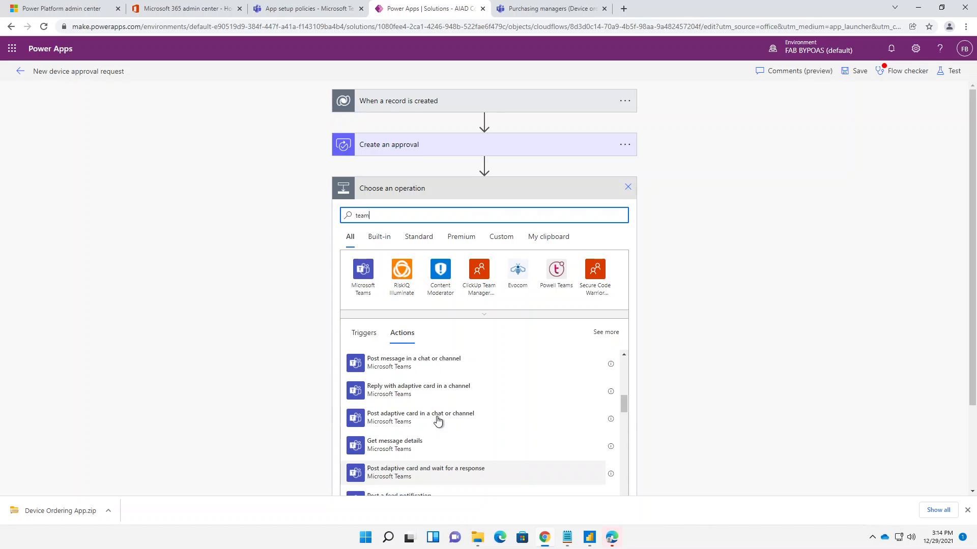
scroll(437, 421, up, 5)
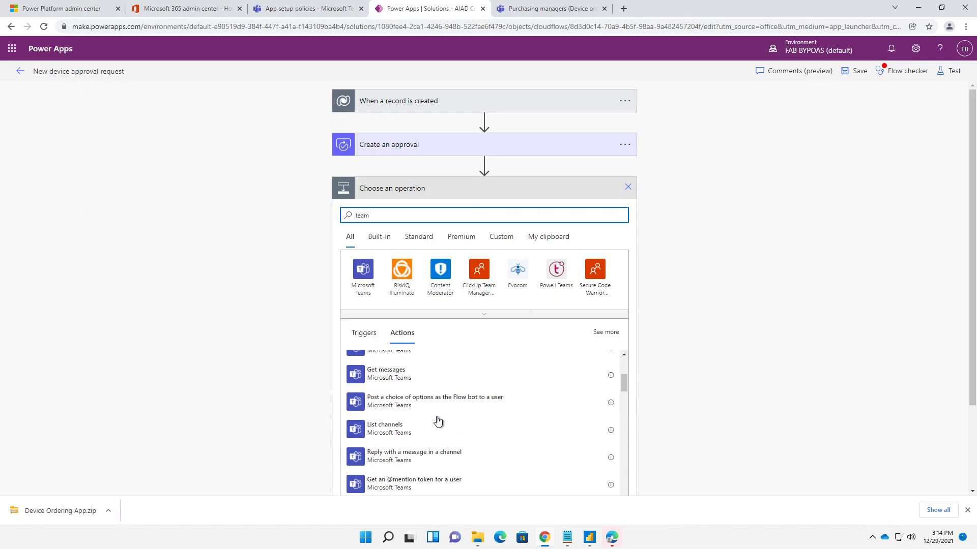
scroll(423, 434, up, 2)
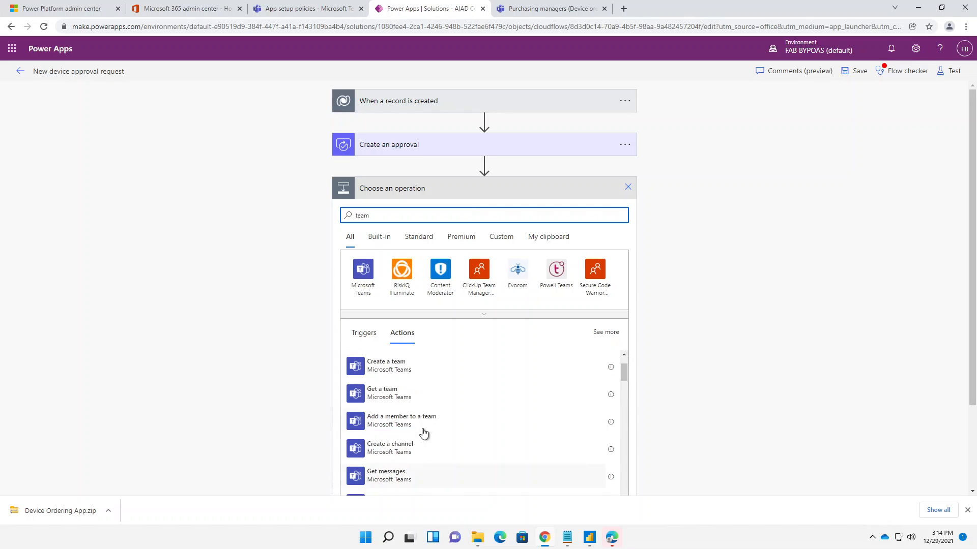
scroll(423, 433, down, 5)
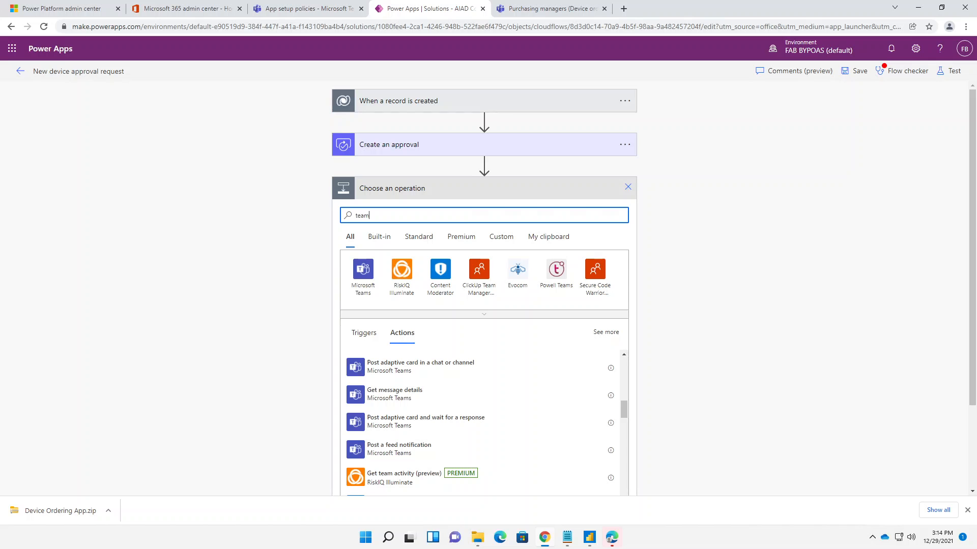
- Check the adaptive card instructions in the lab manual, and add the Post adaptive card and wait for a response action
drag(610, 548, 429, 90)
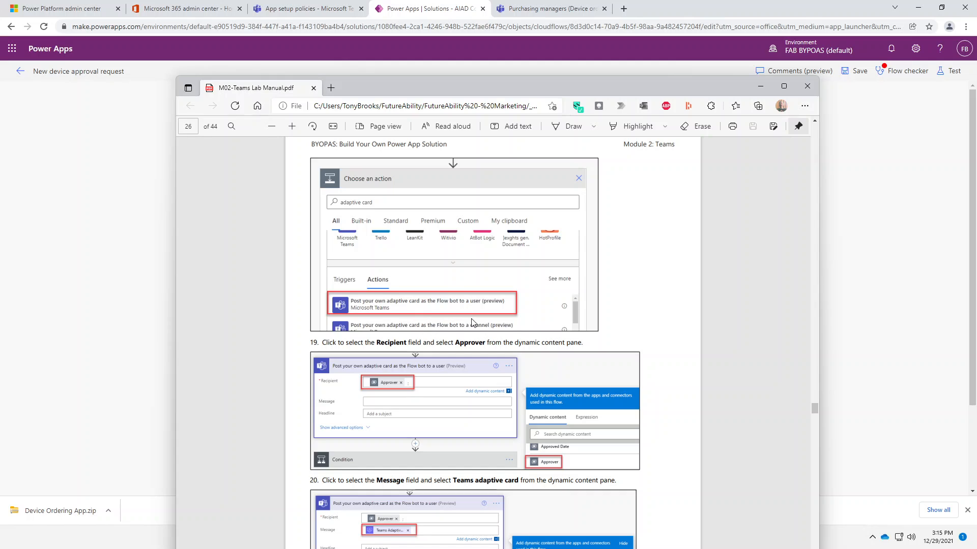
drag(446, 89, 636, 547)
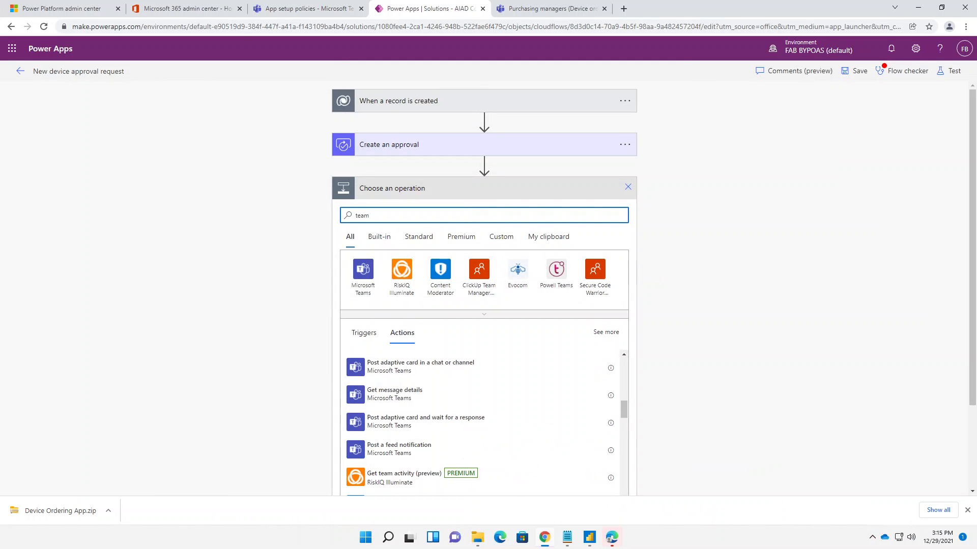
click(428, 420)
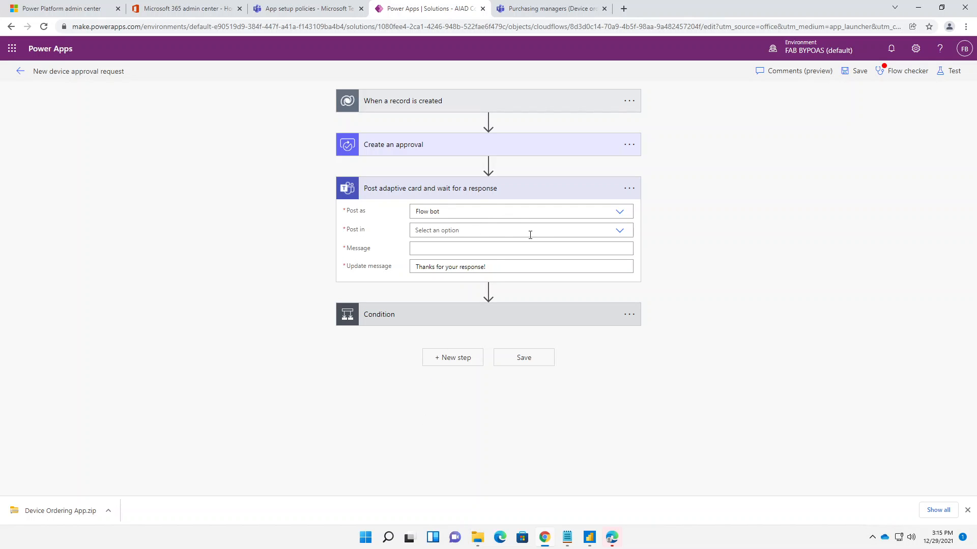
- Review the Post as options while keeping Flow bot, and set Post in to Chat with Flow bot
click(619, 212)
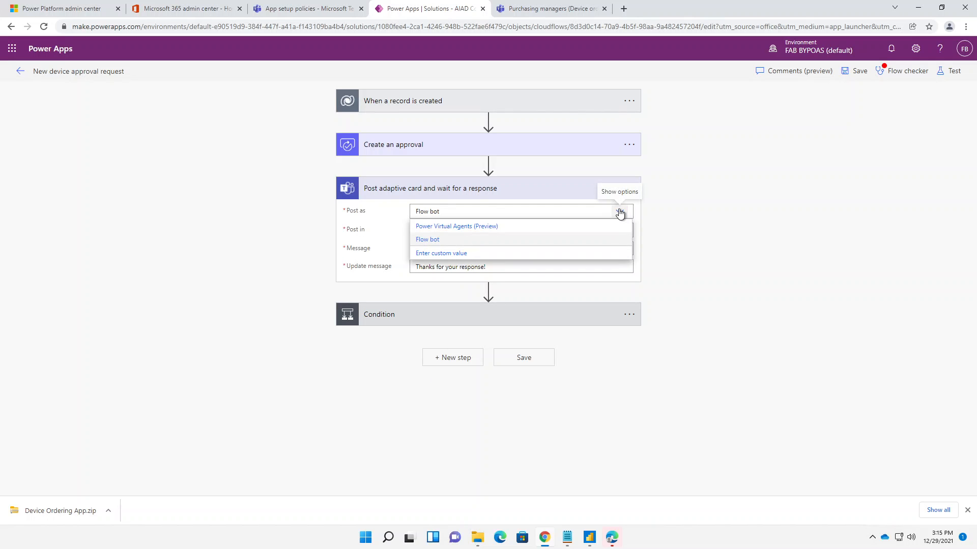
click(619, 212)
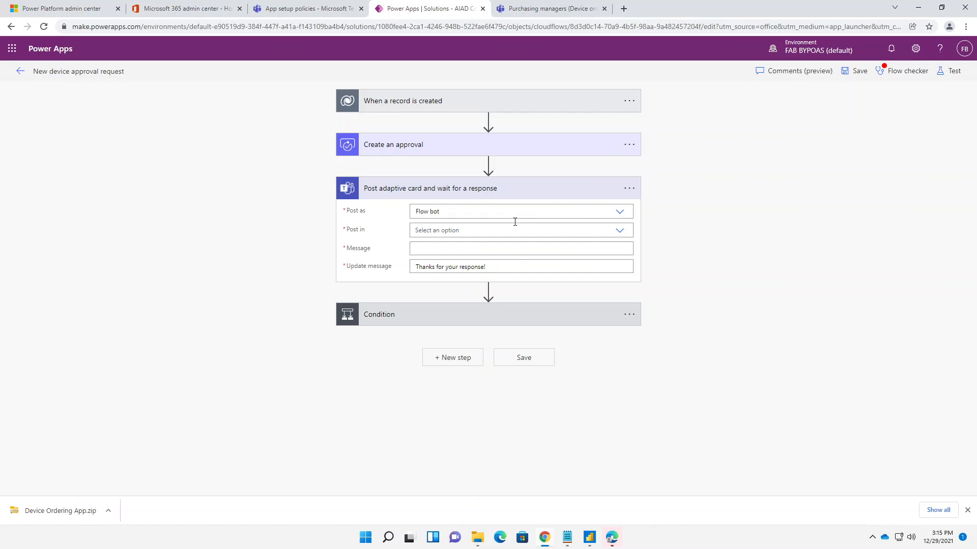
click(619, 231)
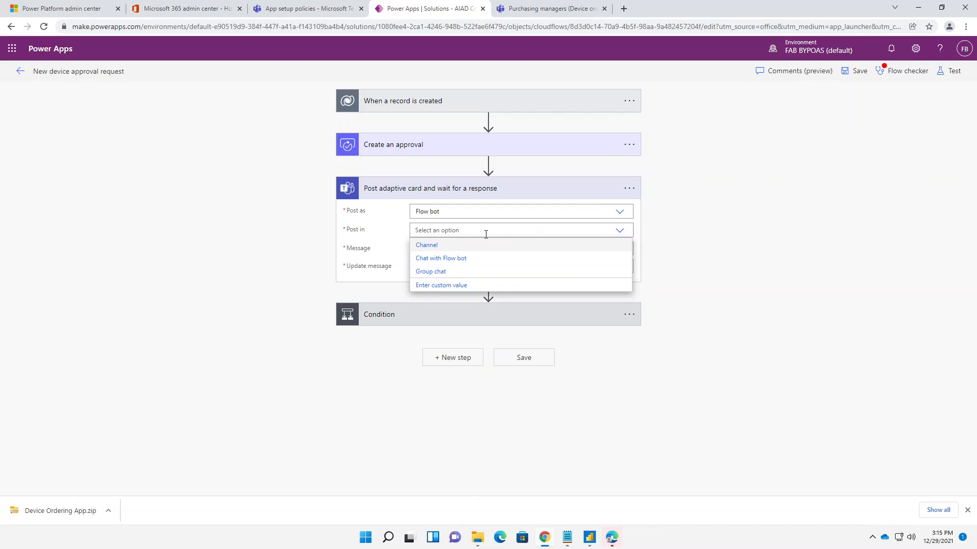
click(440, 259)
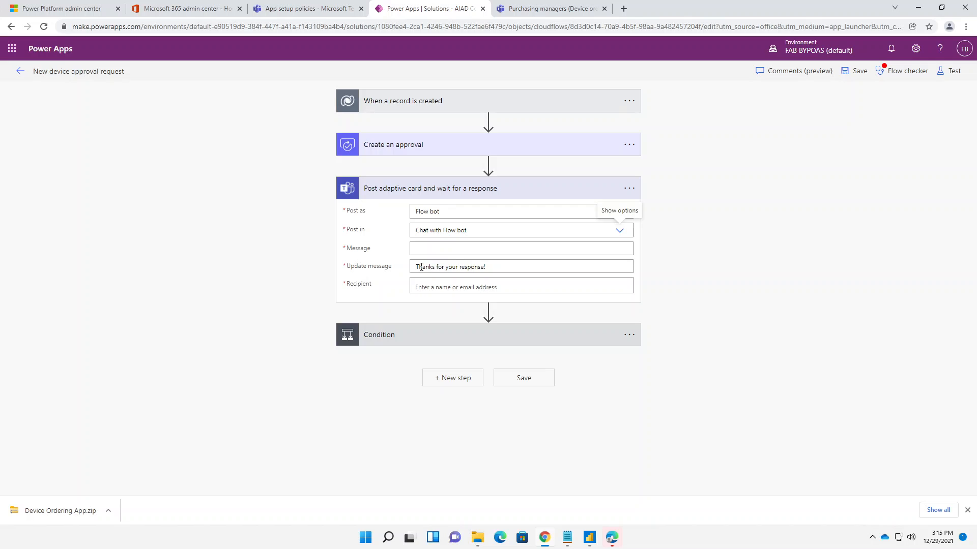
- Insert the Teams Adaptive Card dynamic value from Create an approval as the Message of the adaptive card action
click(421, 283)
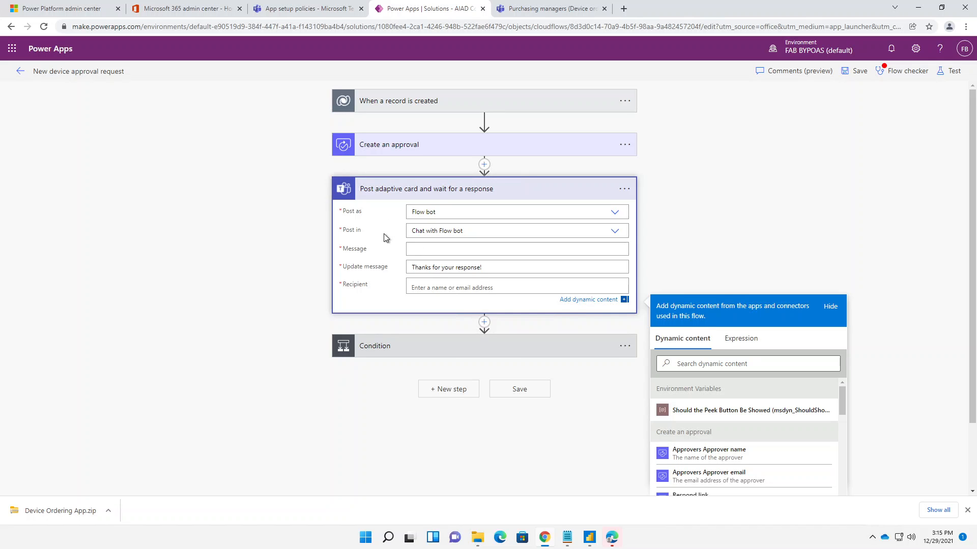
click(415, 251)
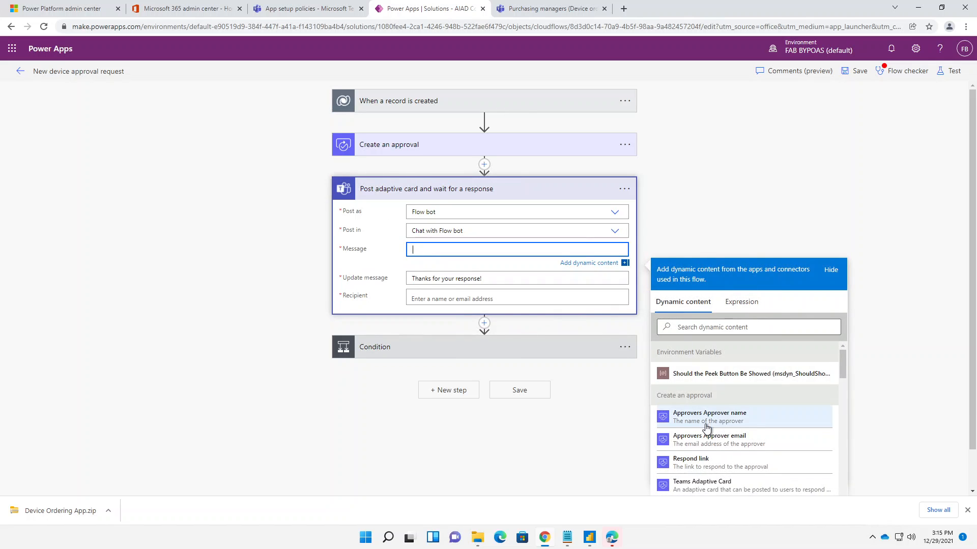
scroll(737, 429, down, 2)
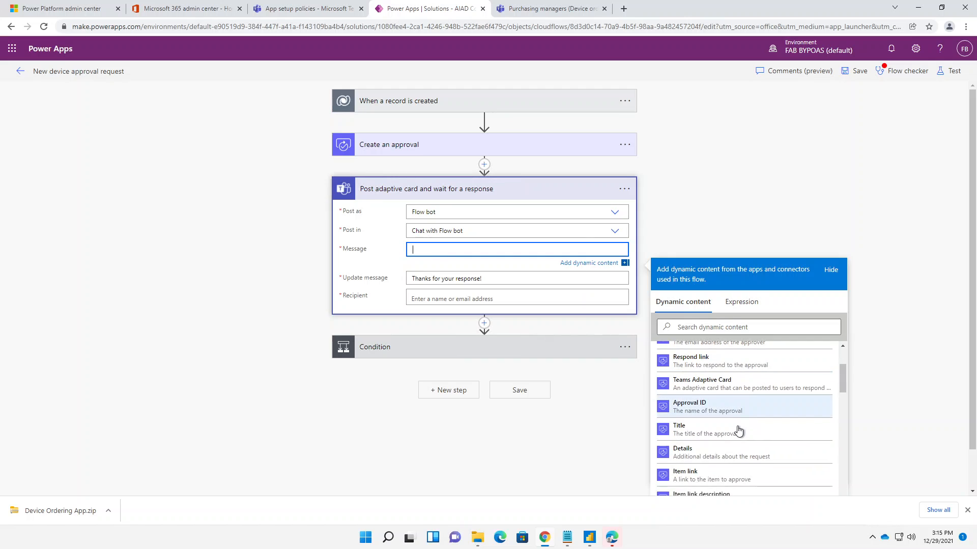
scroll(737, 432, up, 1)
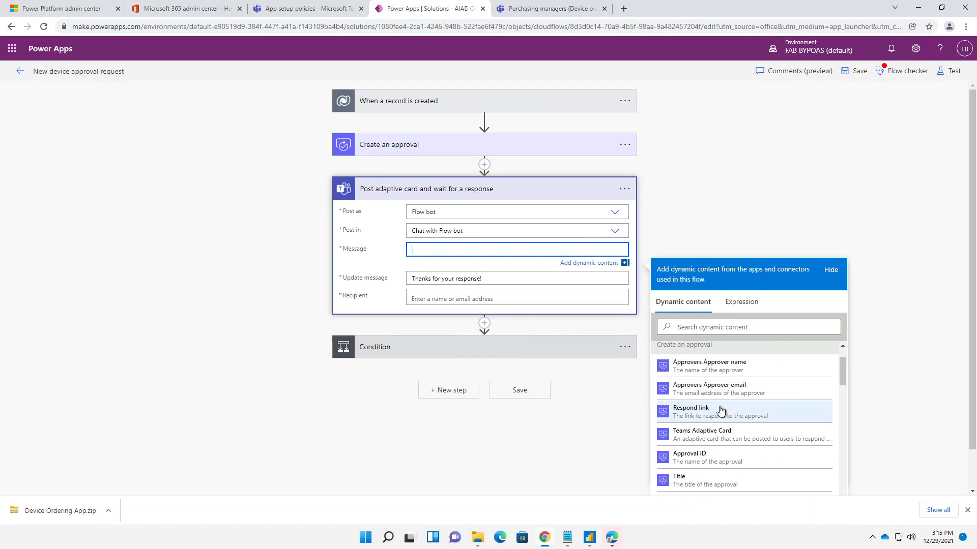
click(692, 435)
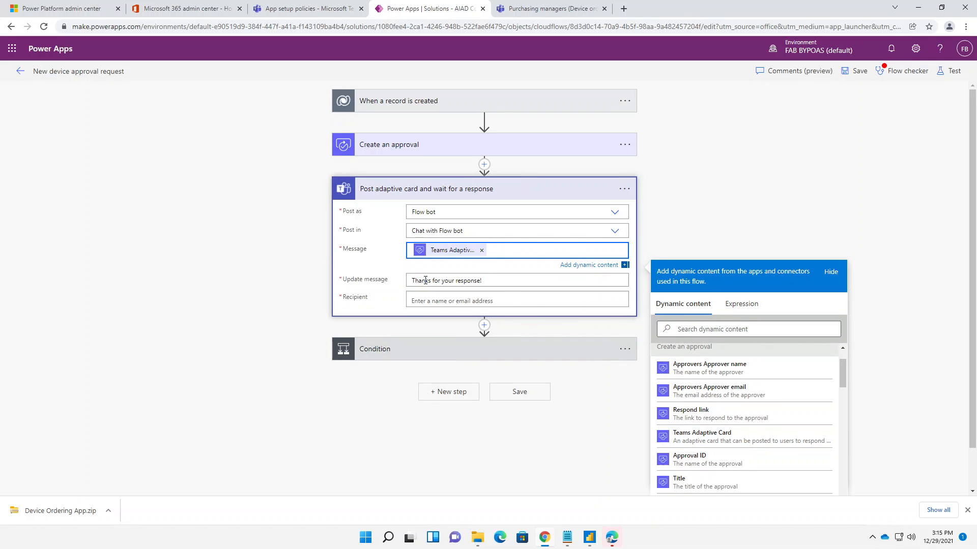
- Set the adaptive card's Recipient to the Approver dynamic value from the When a record is created trigger
click(429, 300)
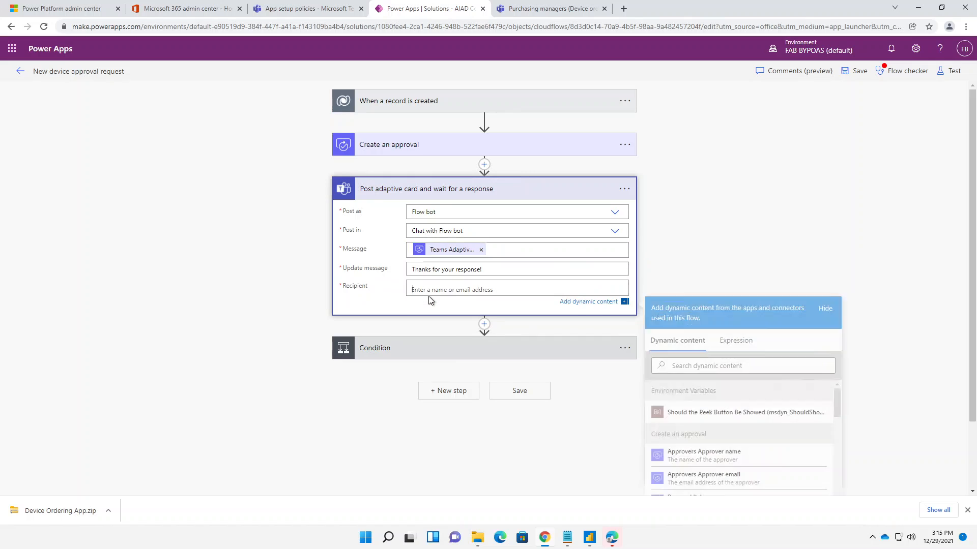
scroll(713, 453, down, 5)
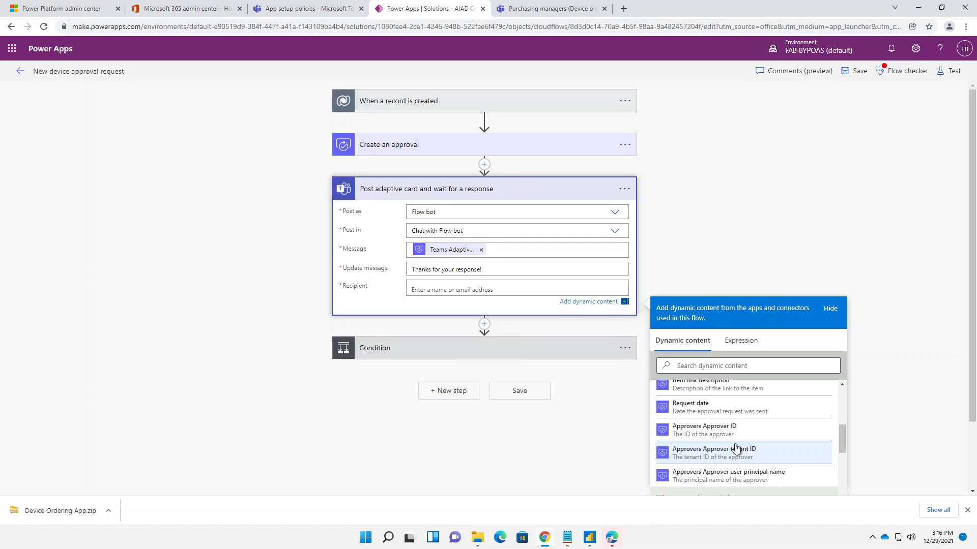
scroll(742, 437, down, 6)
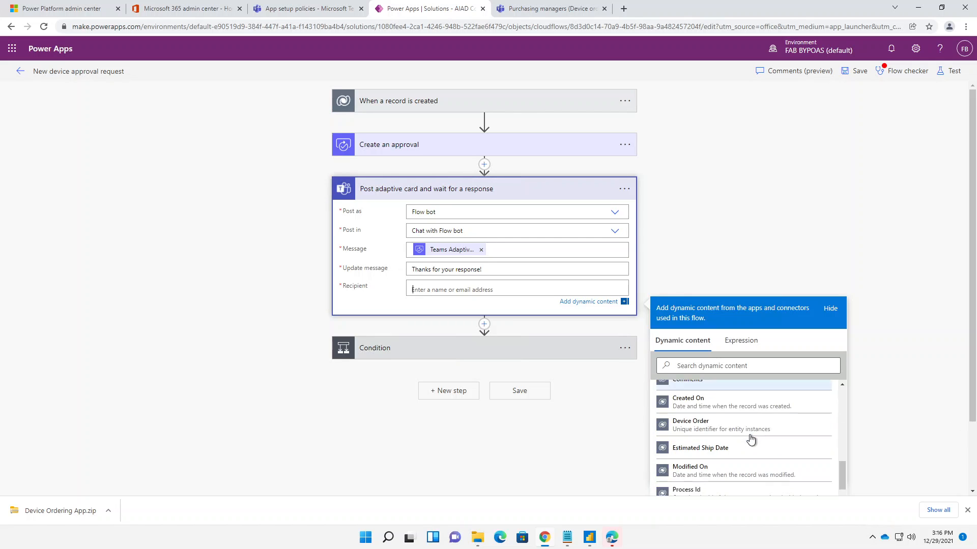
scroll(752, 446, down, 8)
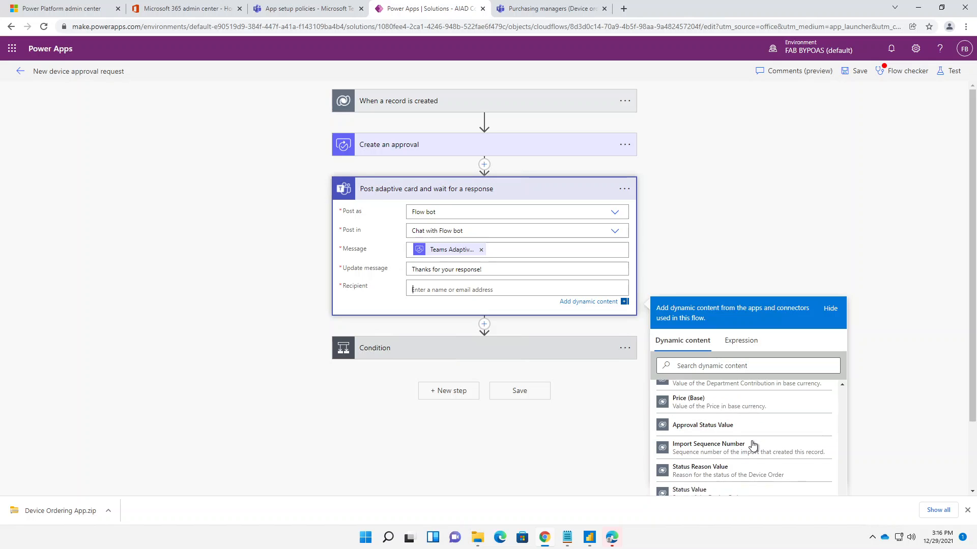
scroll(753, 446, up, 10)
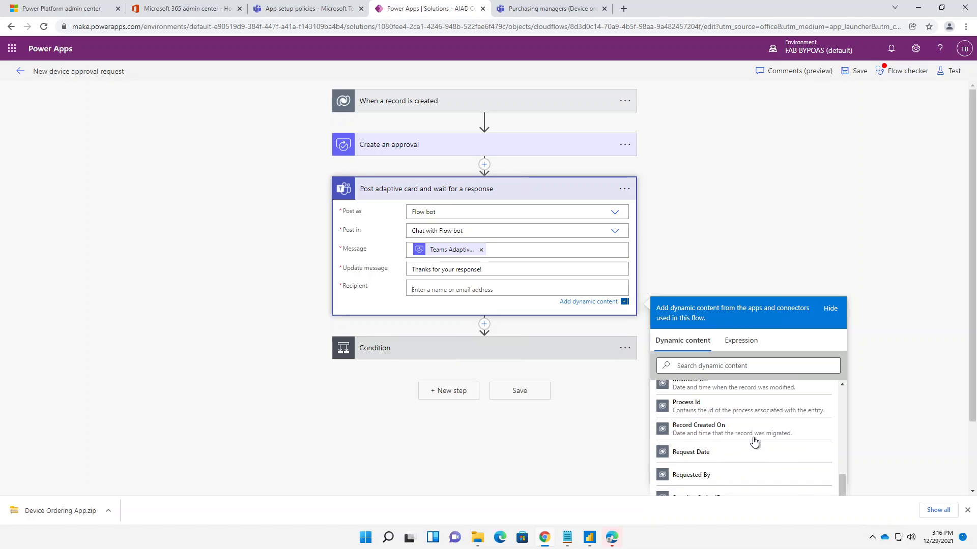
scroll(753, 441, down, 2)
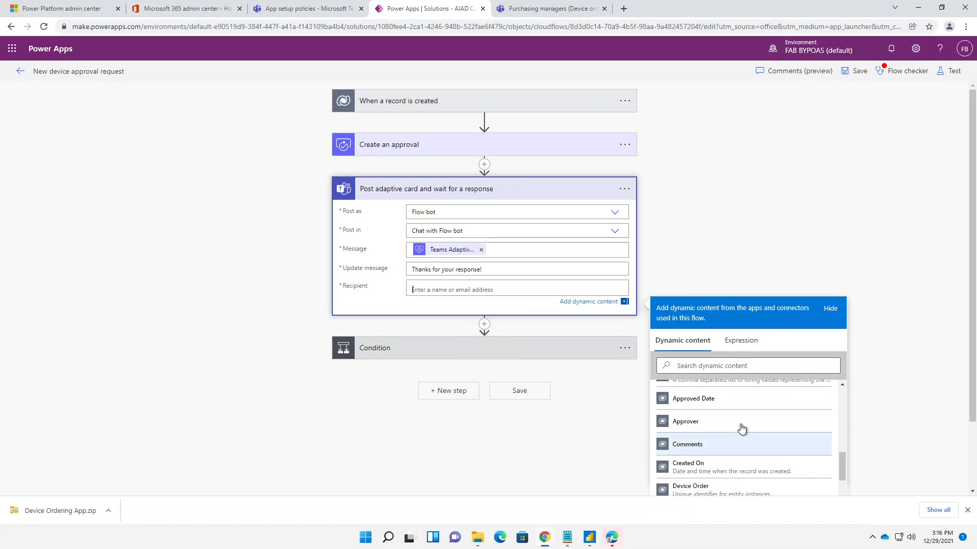
click(740, 427)
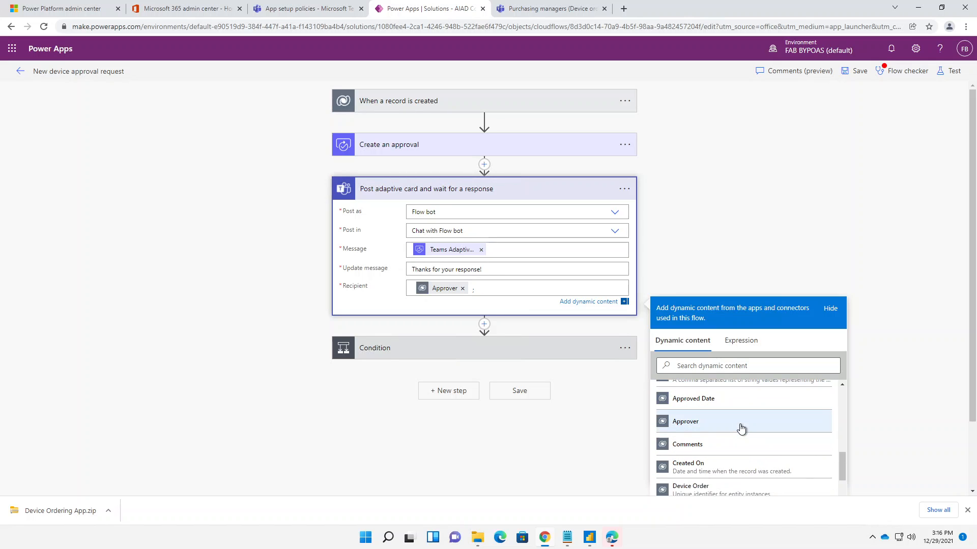
click(768, 240)
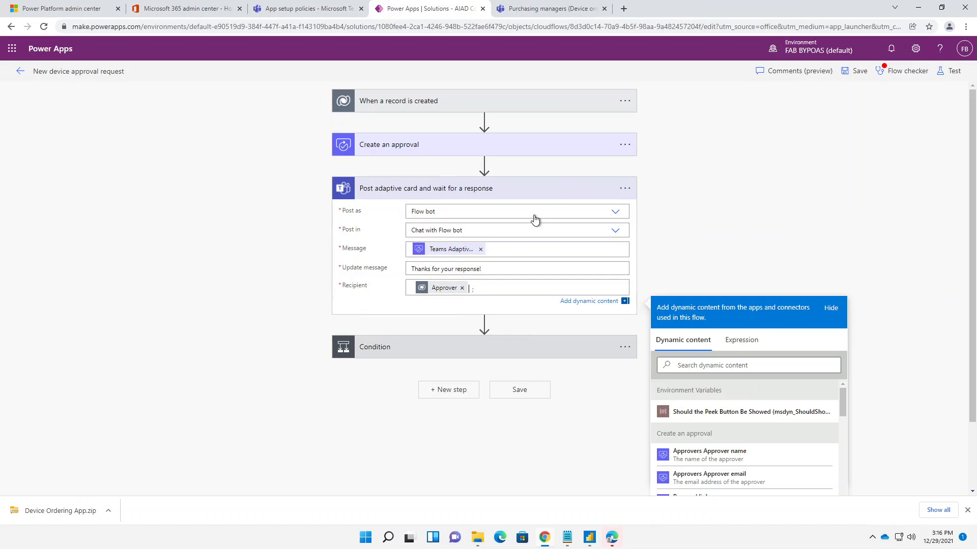
- Add the Approvals action Wait for an approval between the adaptive card action and Condition, searching for "appr"
click(483, 324)
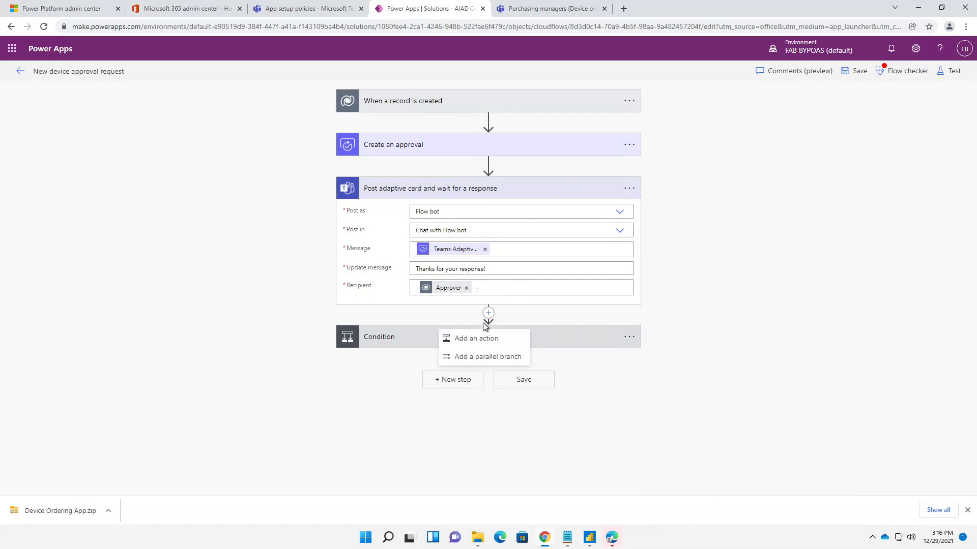
click(482, 338)
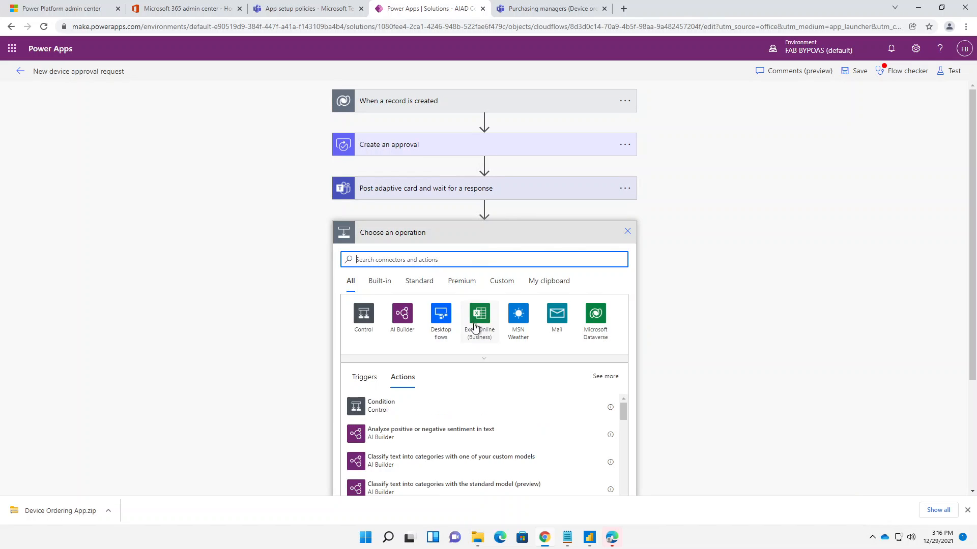
text(ap)
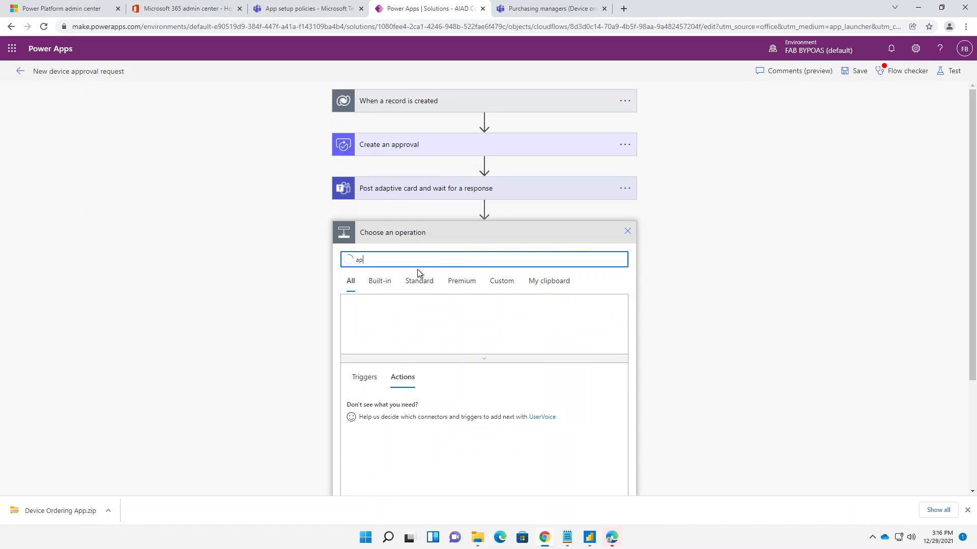
text(pr)
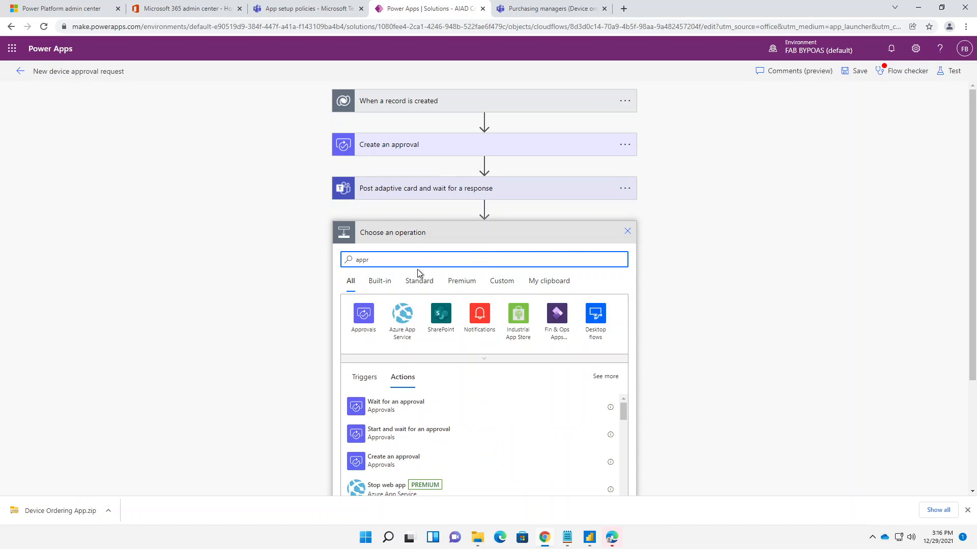
click(364, 317)
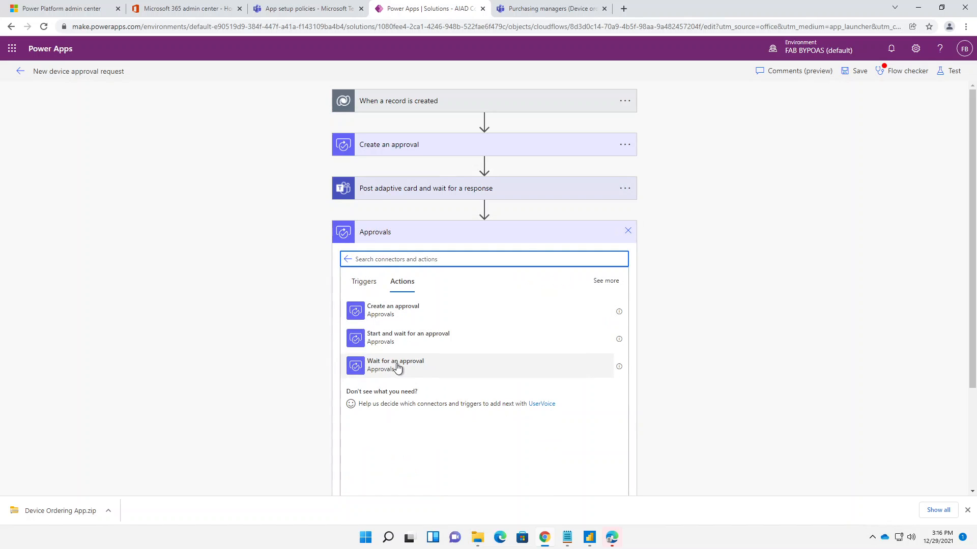
click(398, 369)
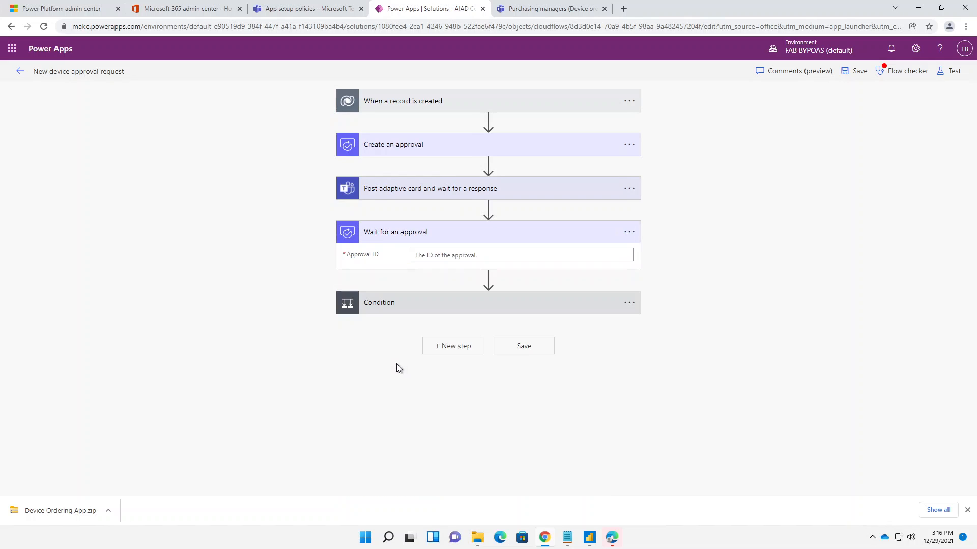
- Insert the Approval ID dynamic value from Create an approval as the Approval ID of Wait for an approval
click(547, 255)
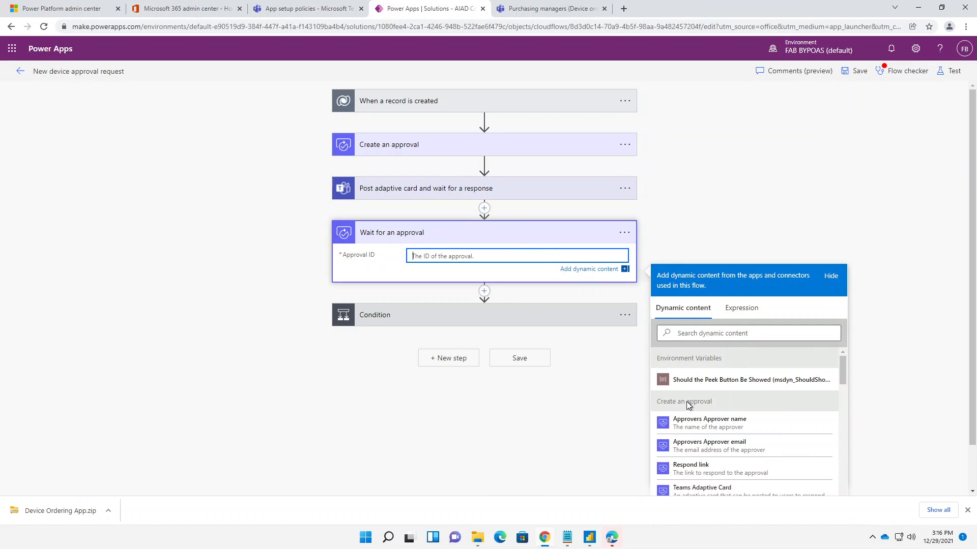
scroll(687, 401, down, 3)
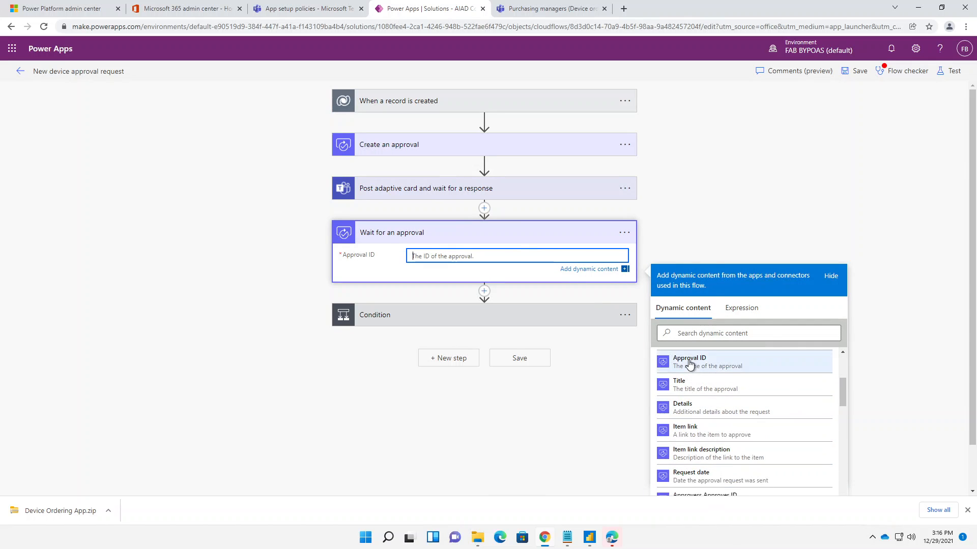
click(690, 364)
click(722, 234)
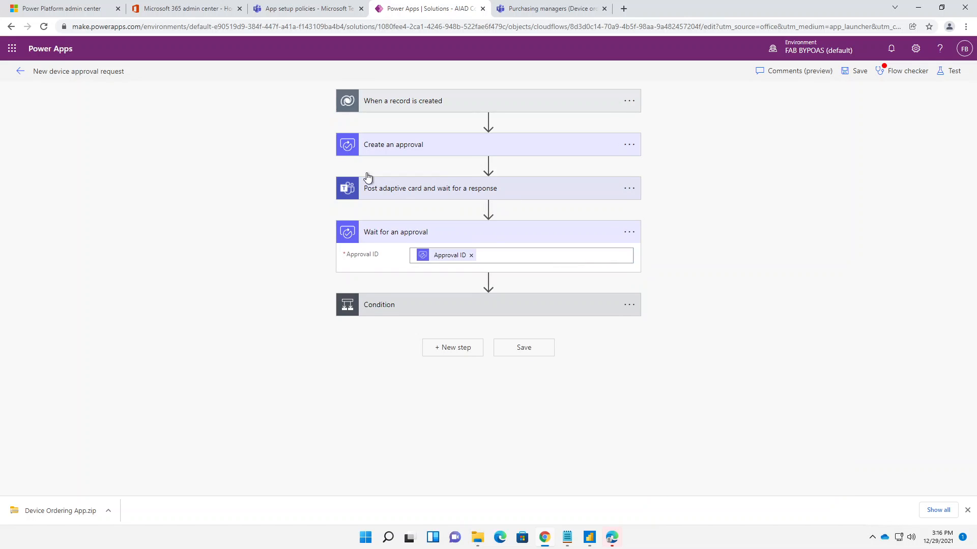
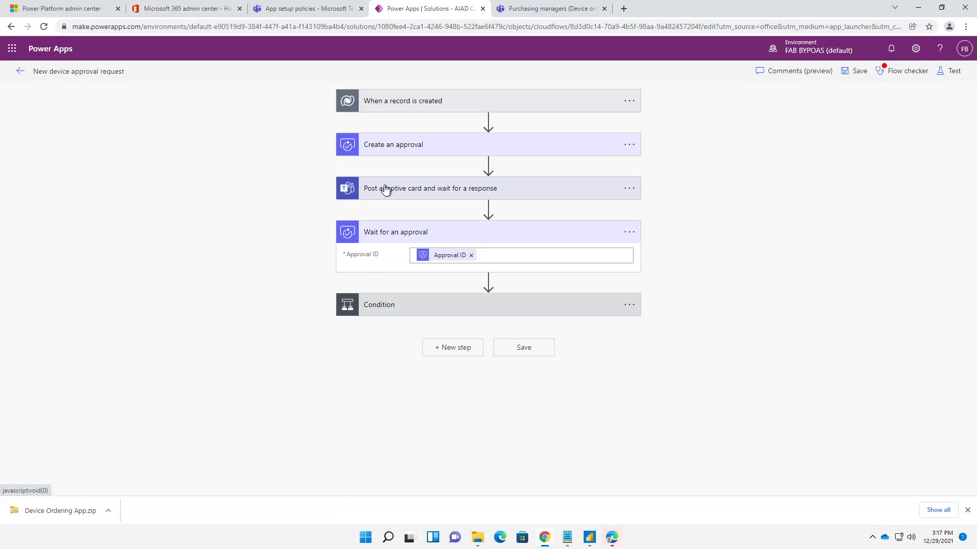
- Set the Condition's first value to the Outcome dynamic value from Wait for an approval, compared with Approve
click(429, 306)
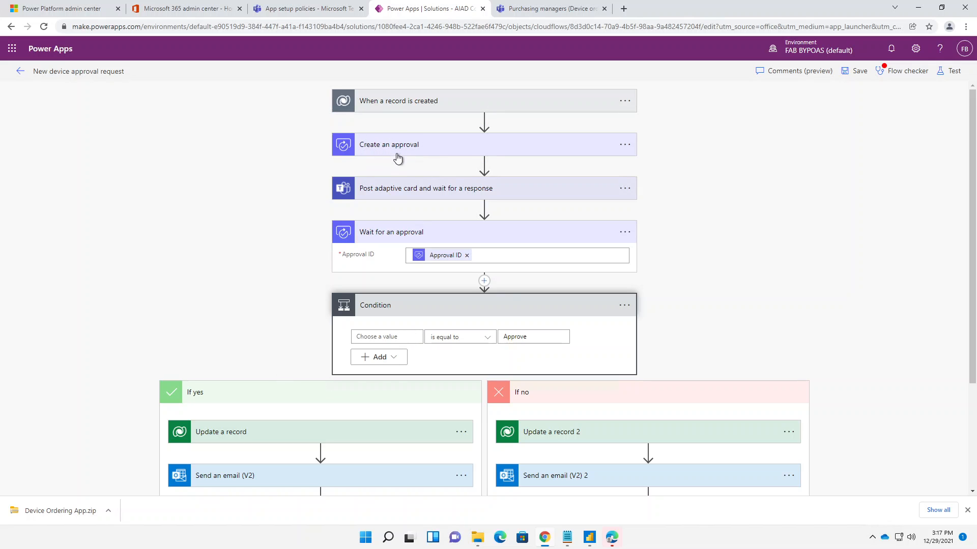
click(367, 336)
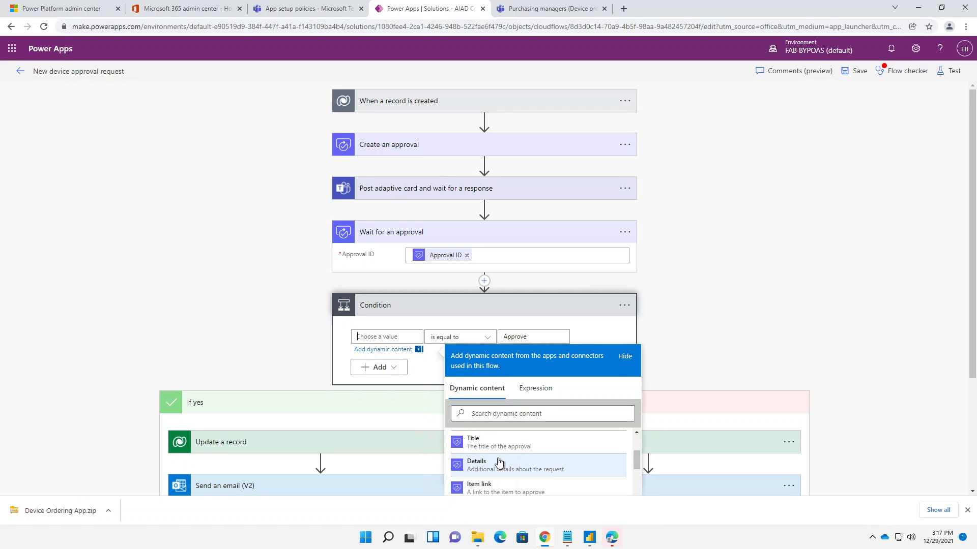
scroll(499, 463, down, 5)
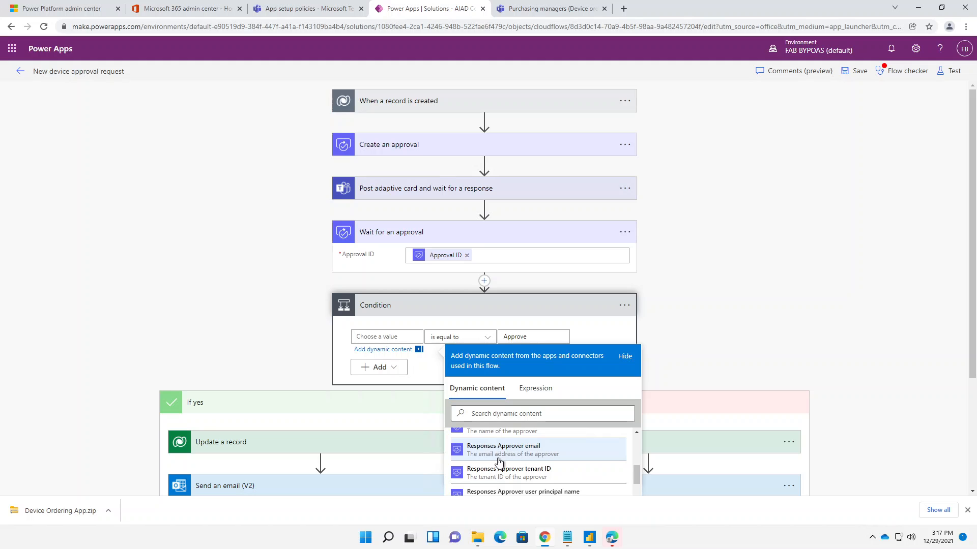
scroll(545, 471, down, 5)
scroll(737, 364, down, 3)
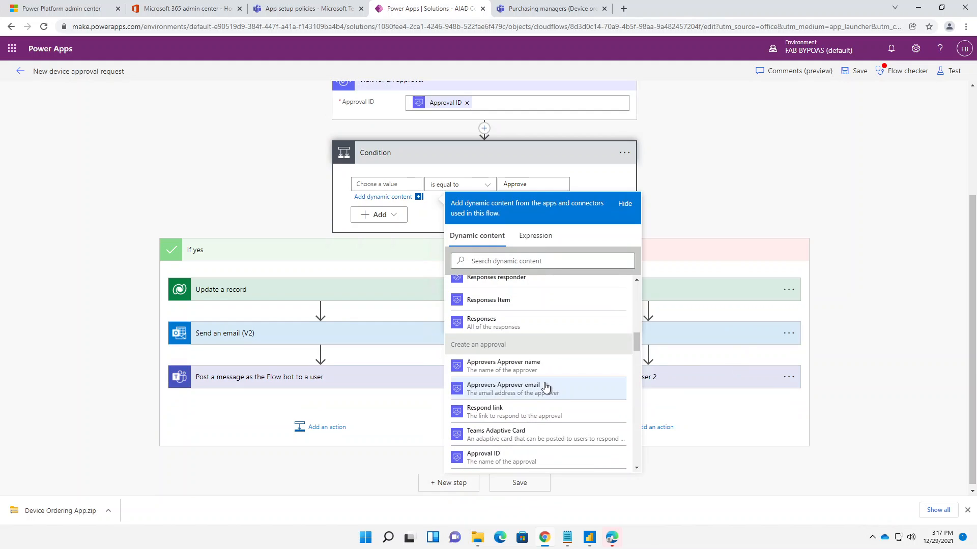
scroll(546, 387, down, 8)
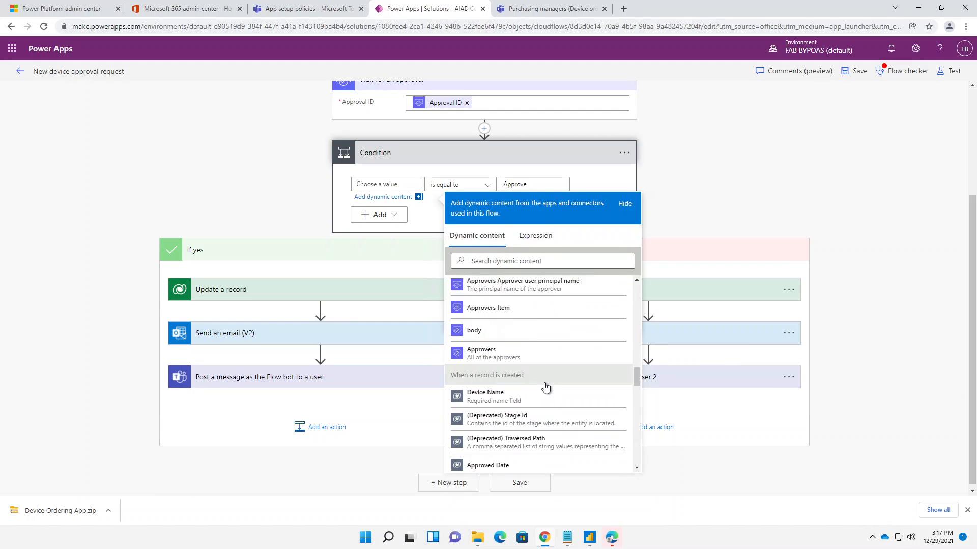
scroll(546, 388, up, 10)
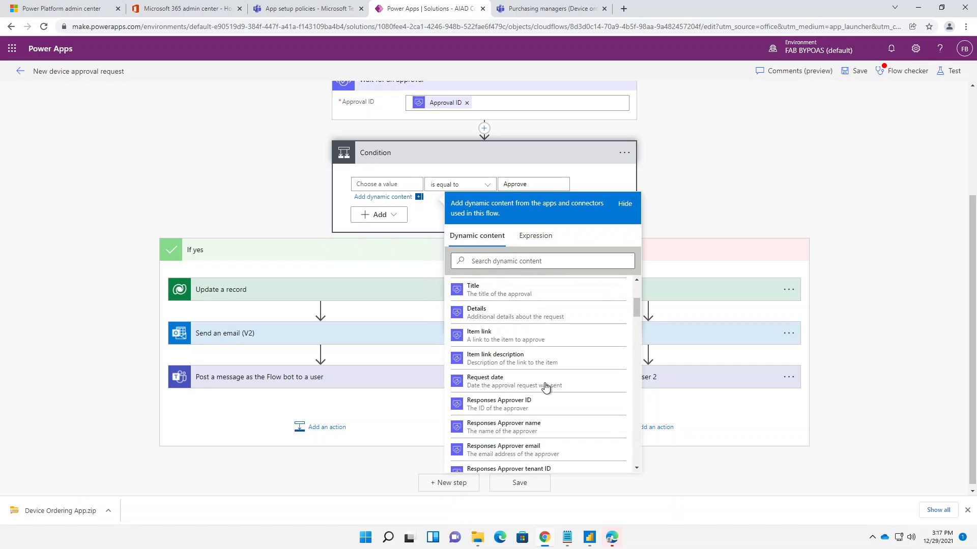
scroll(546, 388, up, 3)
scroll(496, 362, down, 2)
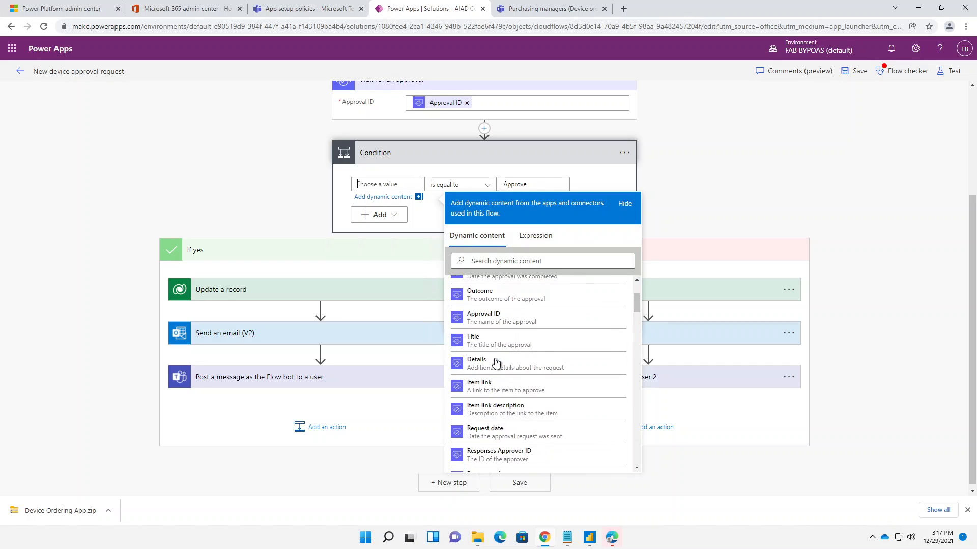
click(480, 295)
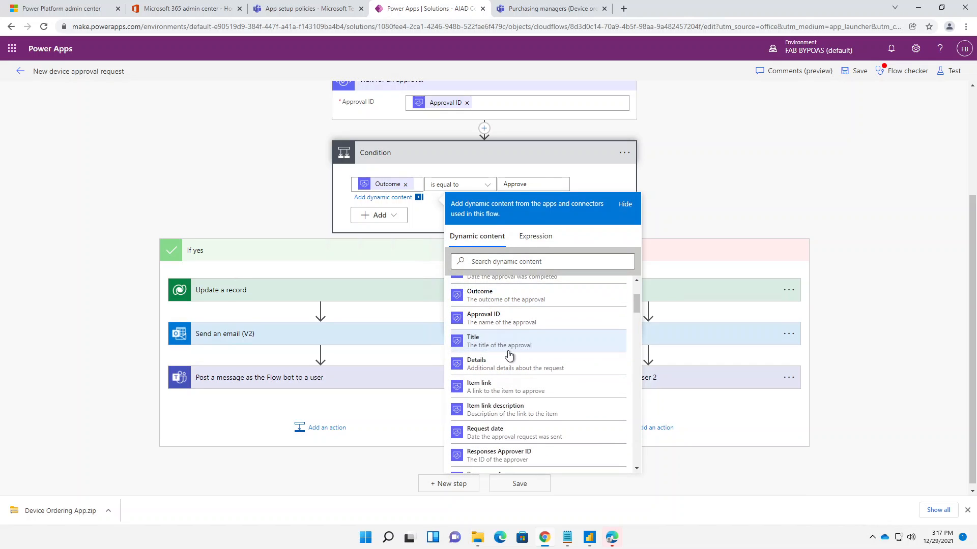
click(222, 164)
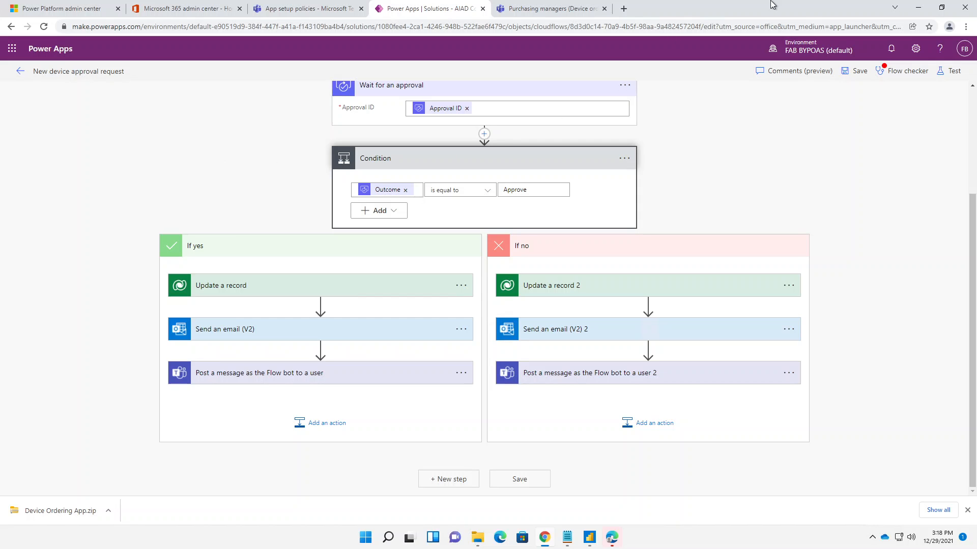
- Save the New device approval request flow, dismiss the Flow checker, and return to the solution's Cloud flows list
click(856, 71)
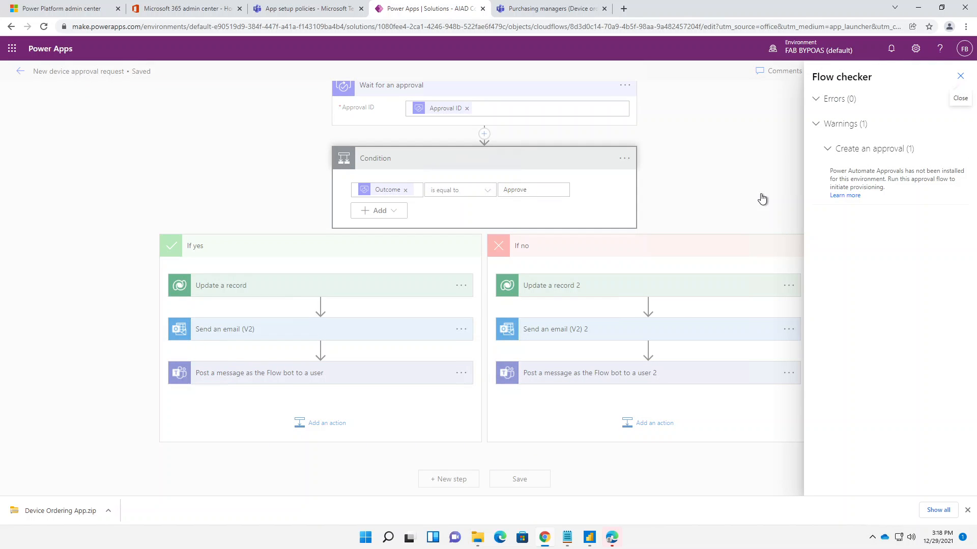
click(960, 77)
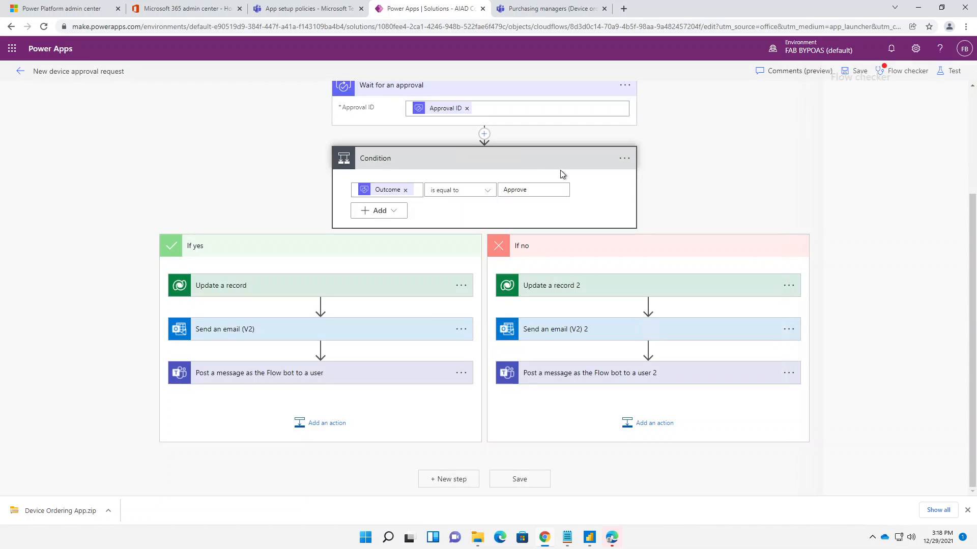
scroll(310, 145, up, 3)
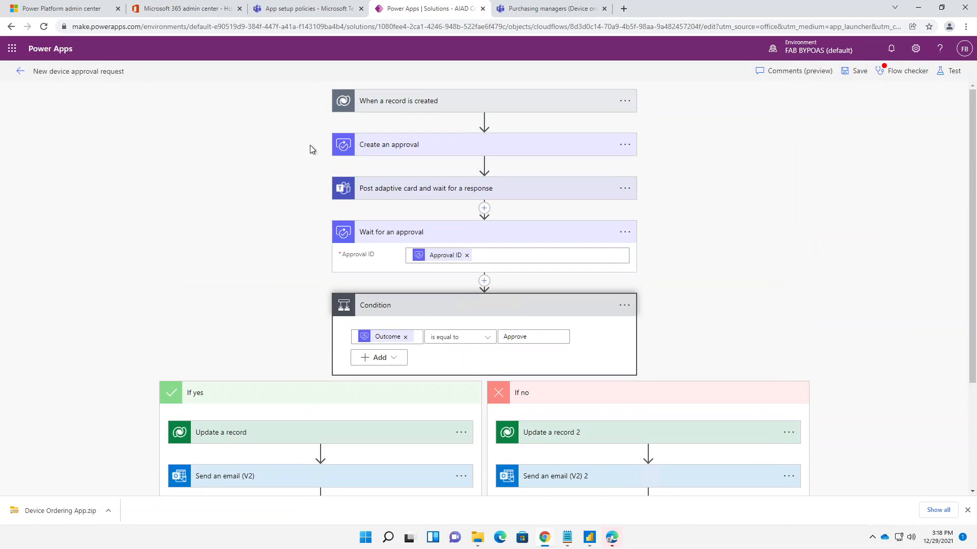
click(19, 75)
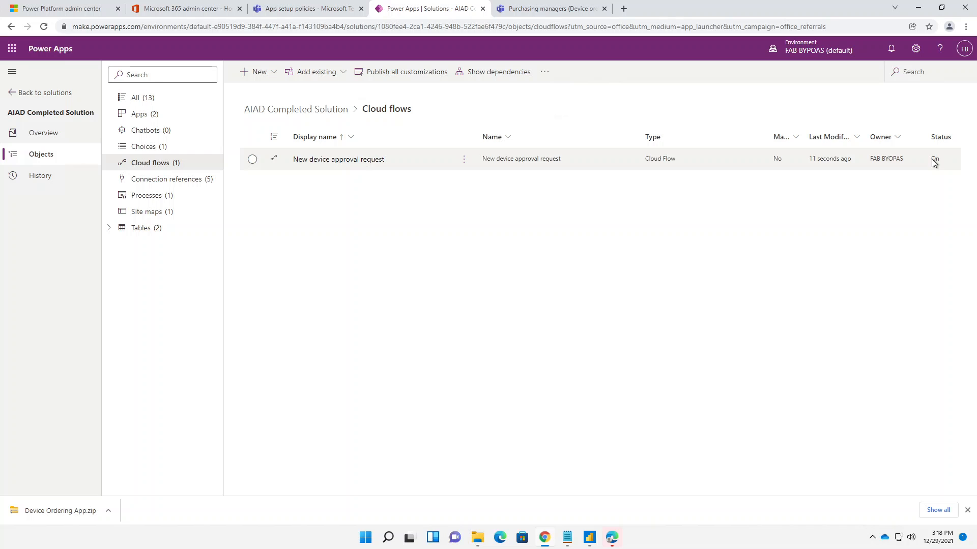
- Switch to Teams and, in the Device Ordering App, compare the Aspire M and Aspire S3 devices
click(559, 9)
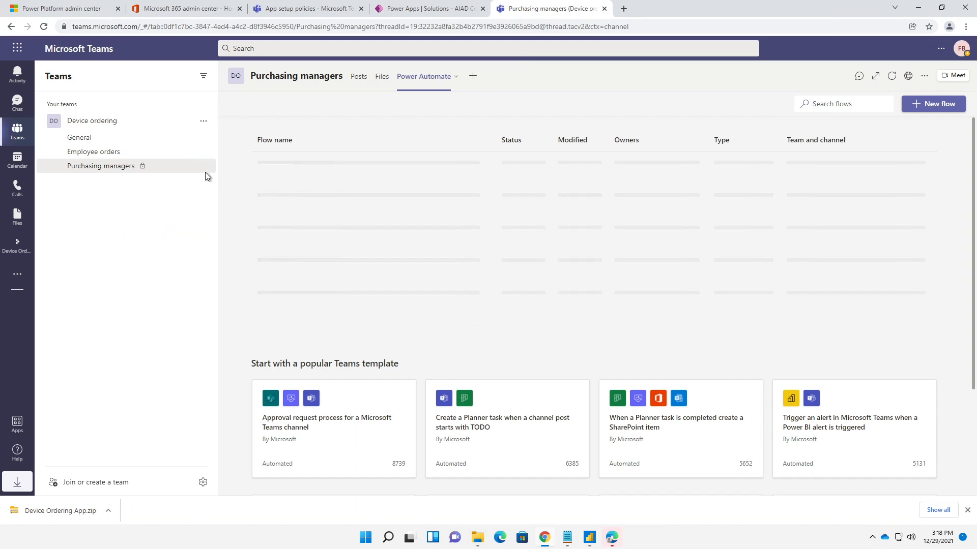
click(14, 243)
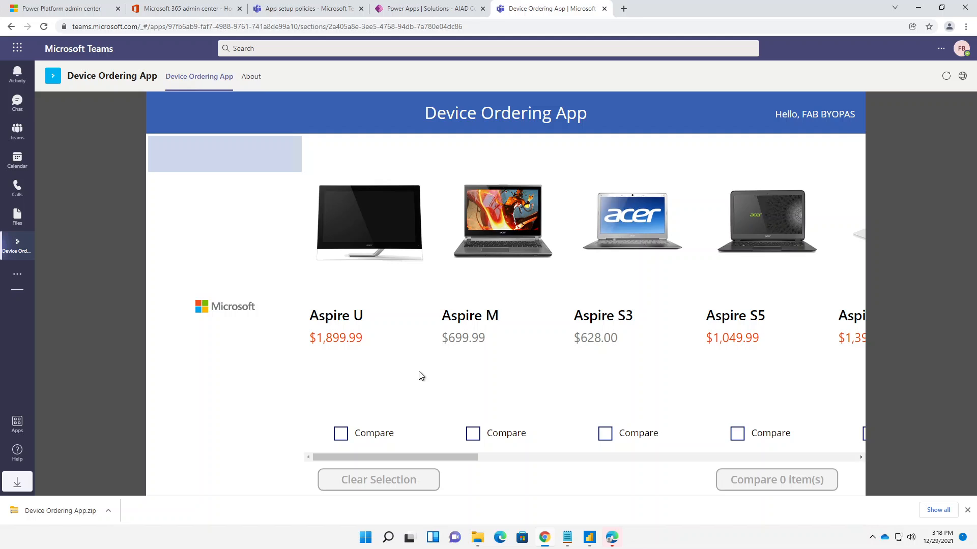
click(340, 433)
click(479, 434)
click(355, 436)
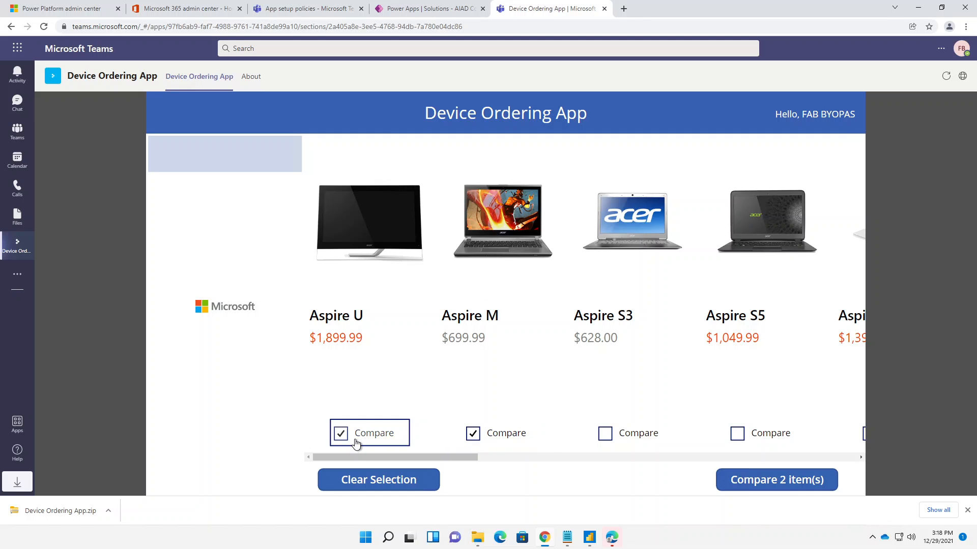
click(605, 433)
click(739, 481)
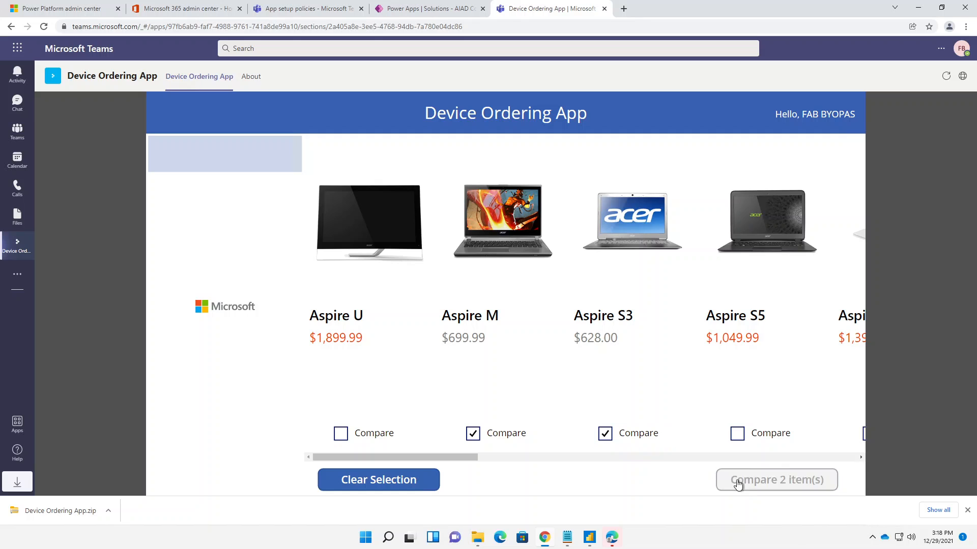
- Submit a device request for the Acer Aspire S3 with the prefilled approver and acknowledge the submission
click(334, 313)
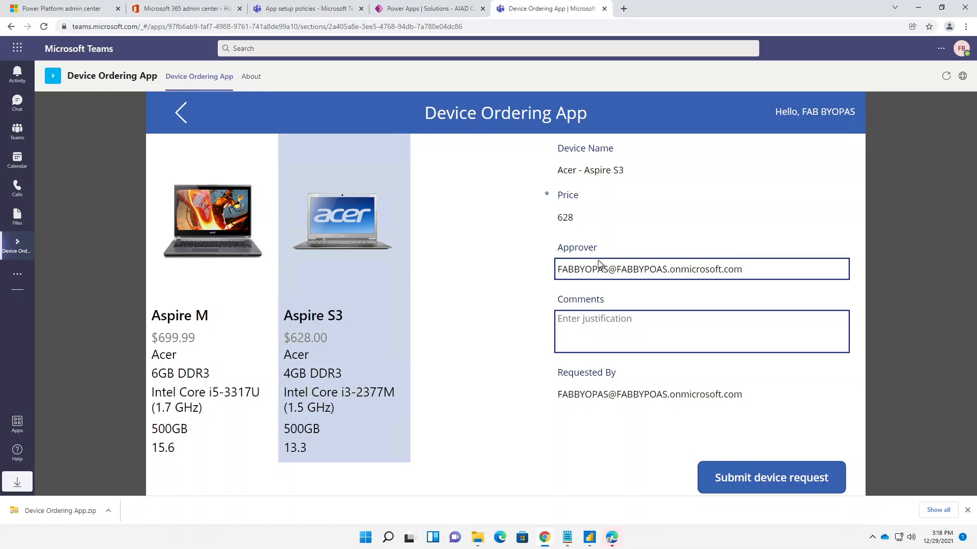
click(745, 479)
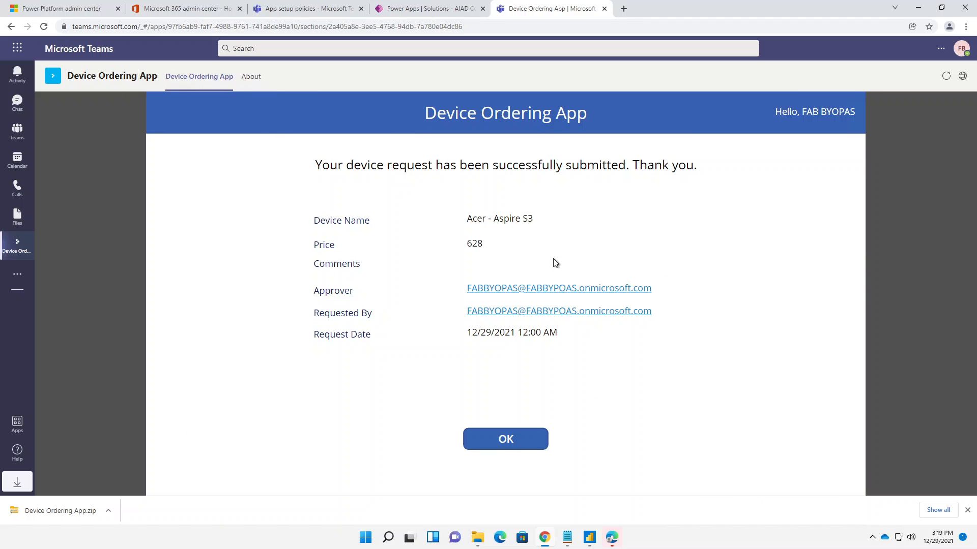
click(515, 443)
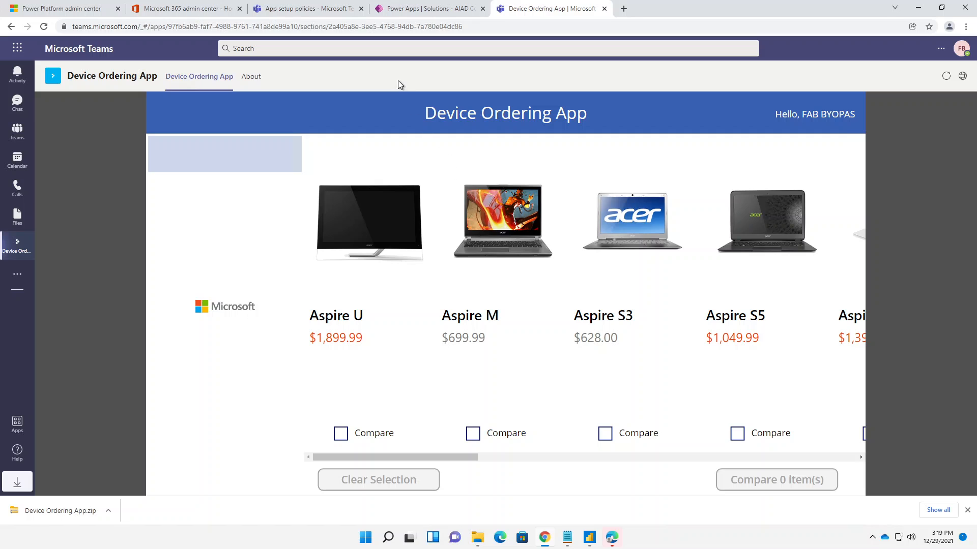
- Check the Teams chat, and in Power Apps open the newest run of New device approval request from its run history
click(19, 104)
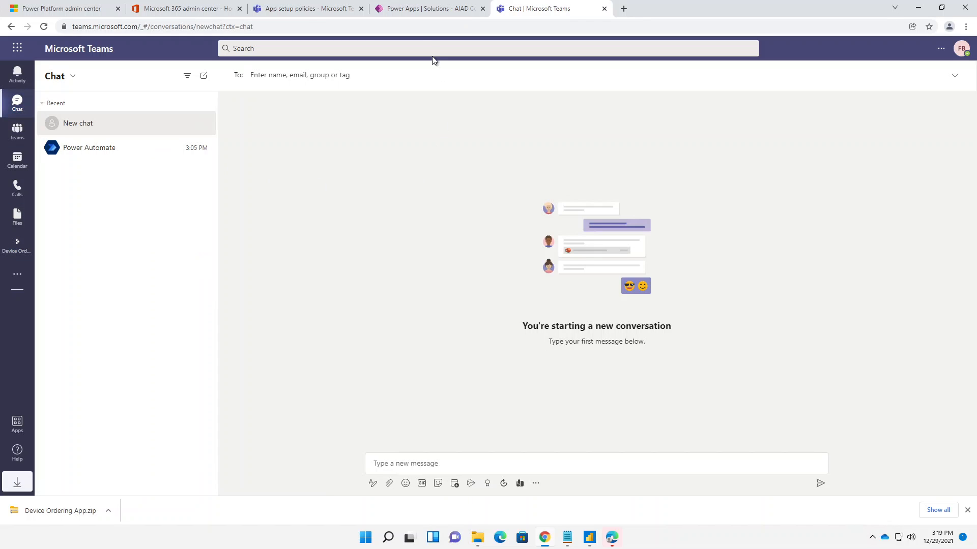
click(414, 15)
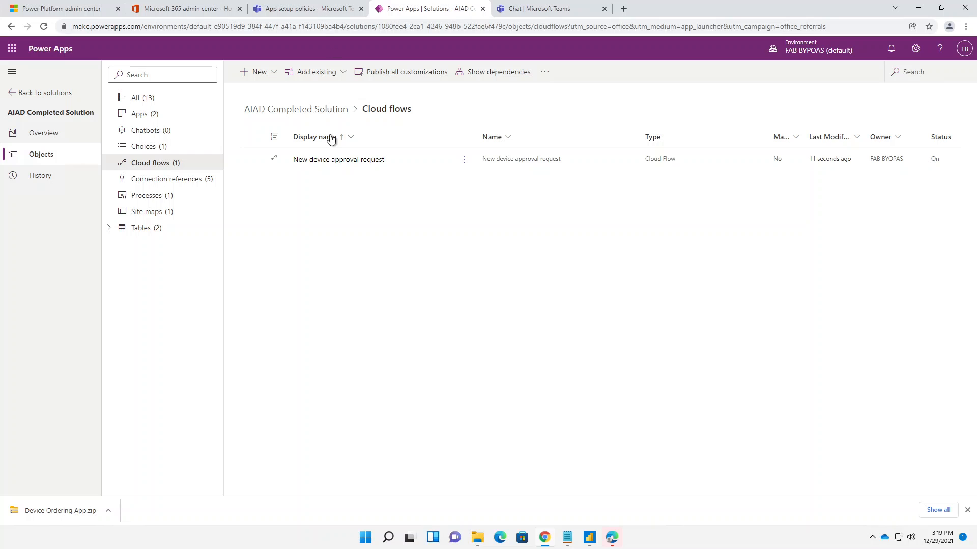
click(330, 161)
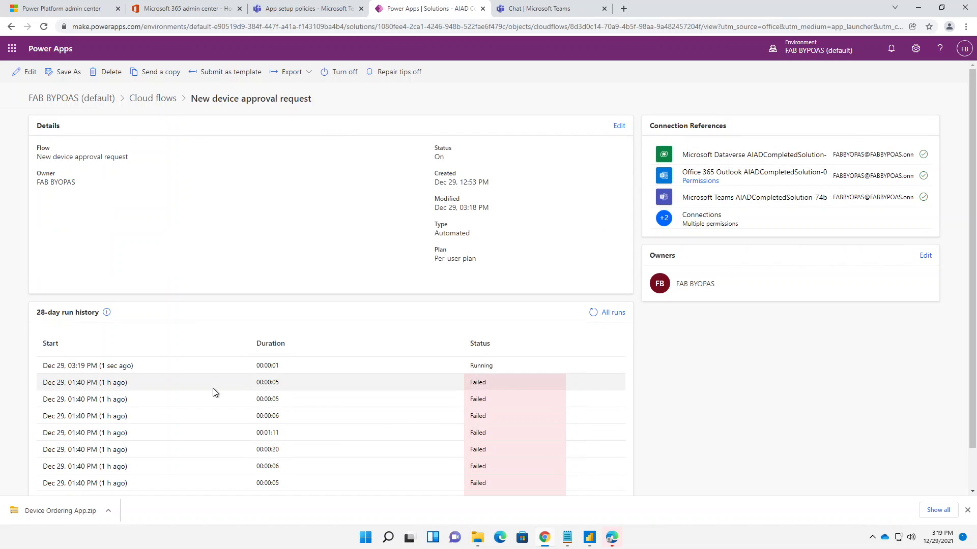
scroll(145, 403, down, 1)
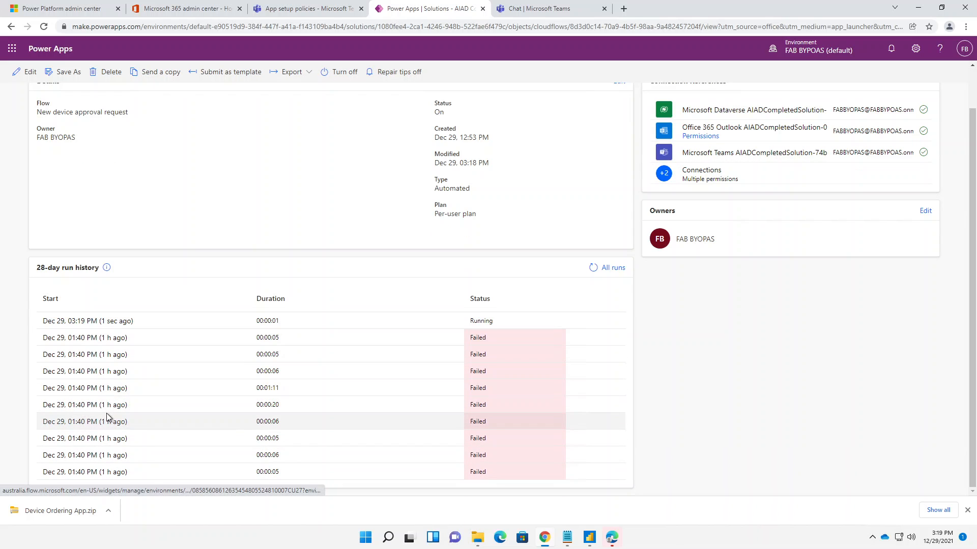
scroll(109, 412, up, 1)
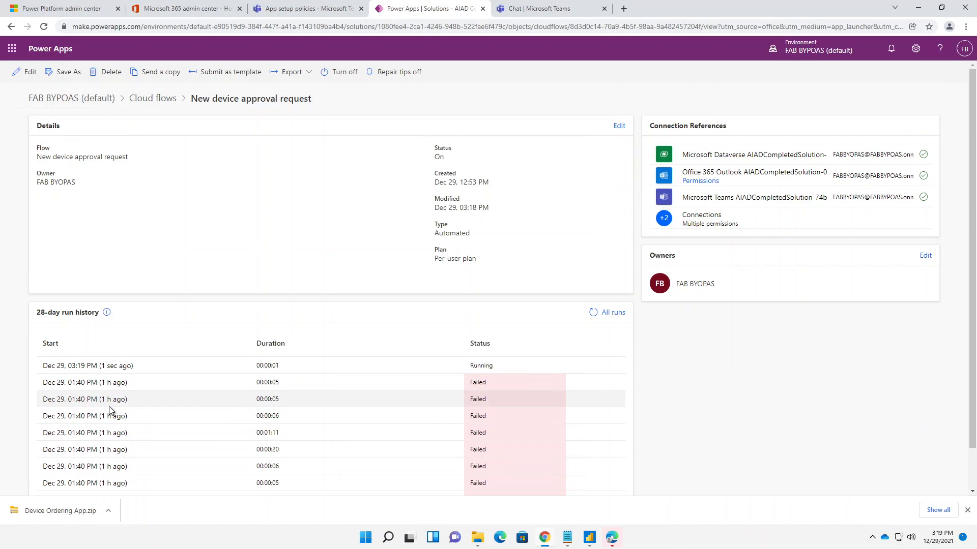
click(85, 367)
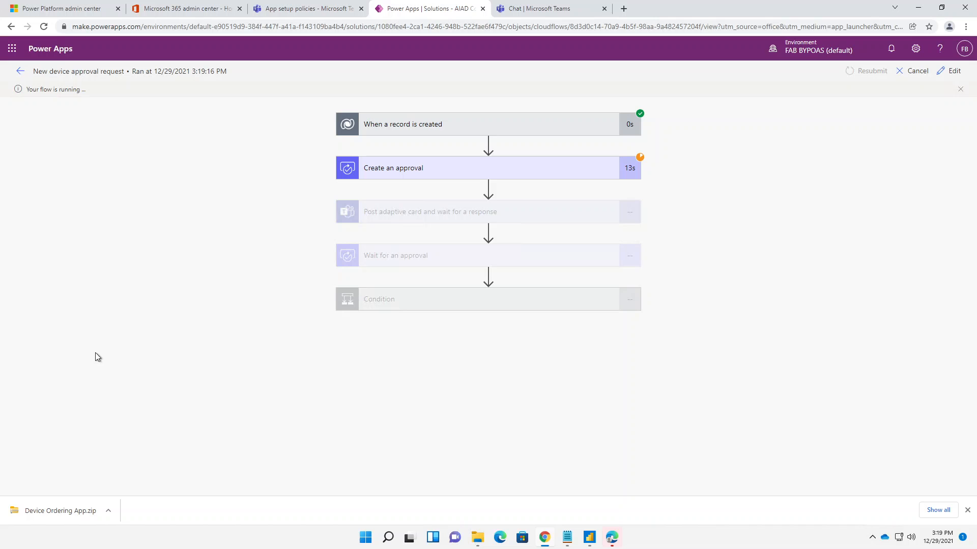
- Review the inputs of Create an approval in the flow run, and check the Teams chat for the approval card
click(420, 172)
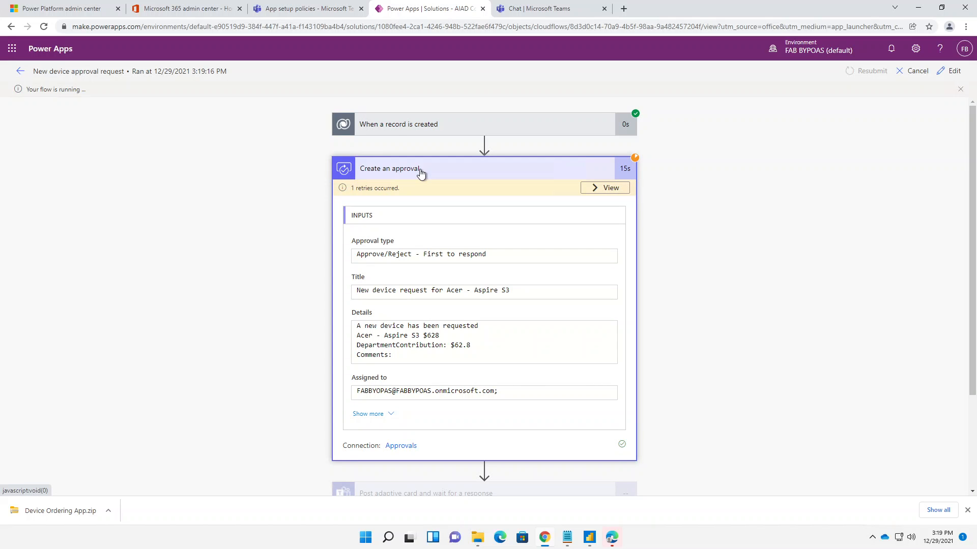
click(420, 172)
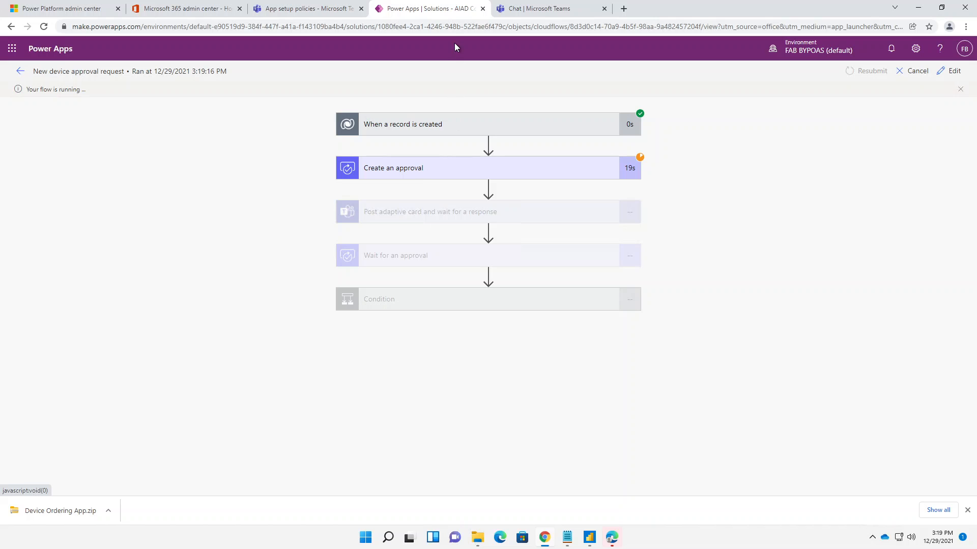
click(532, 11)
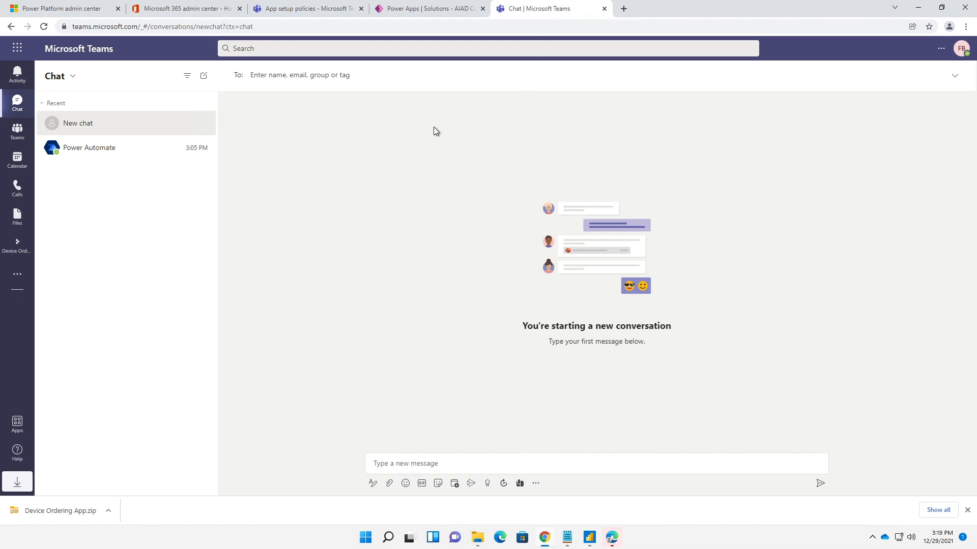
- Open the flow in the Power Apps editor to inspect its Flow checker warnings, and return to the Teams chat
click(414, 7)
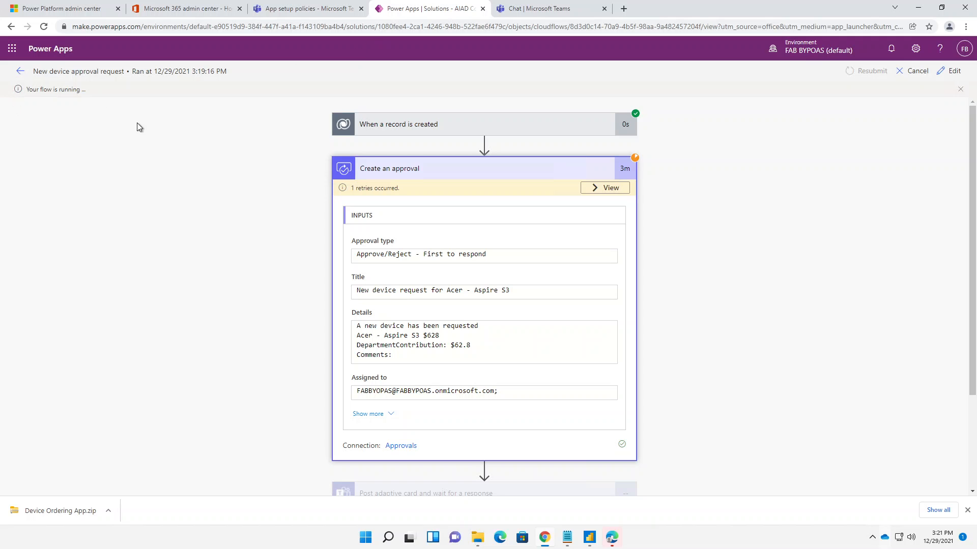
click(950, 71)
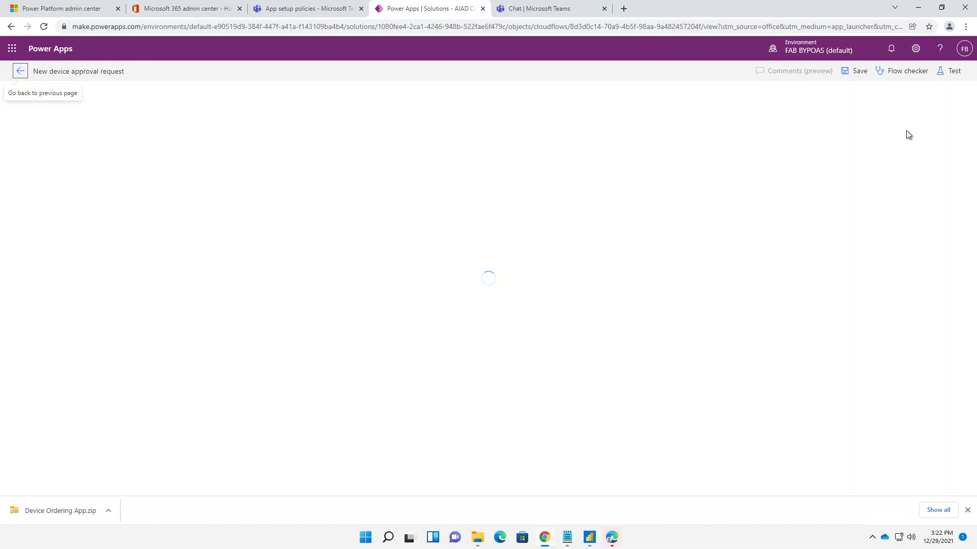
click(895, 71)
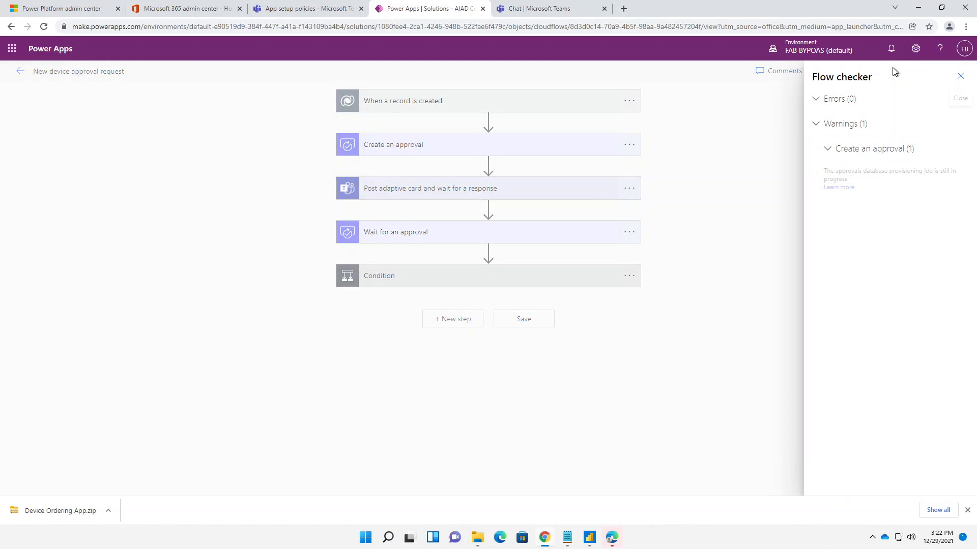
click(495, 164)
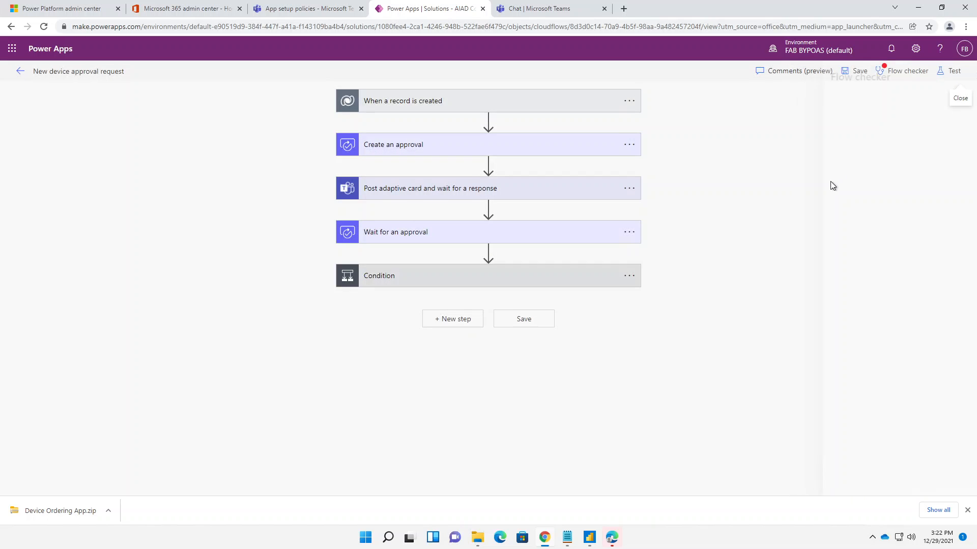
click(897, 73)
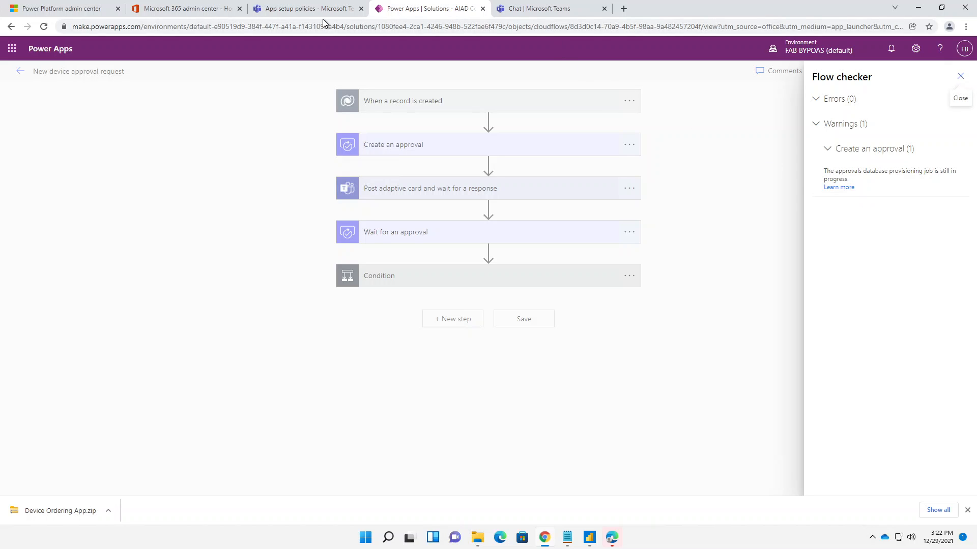
click(527, 10)
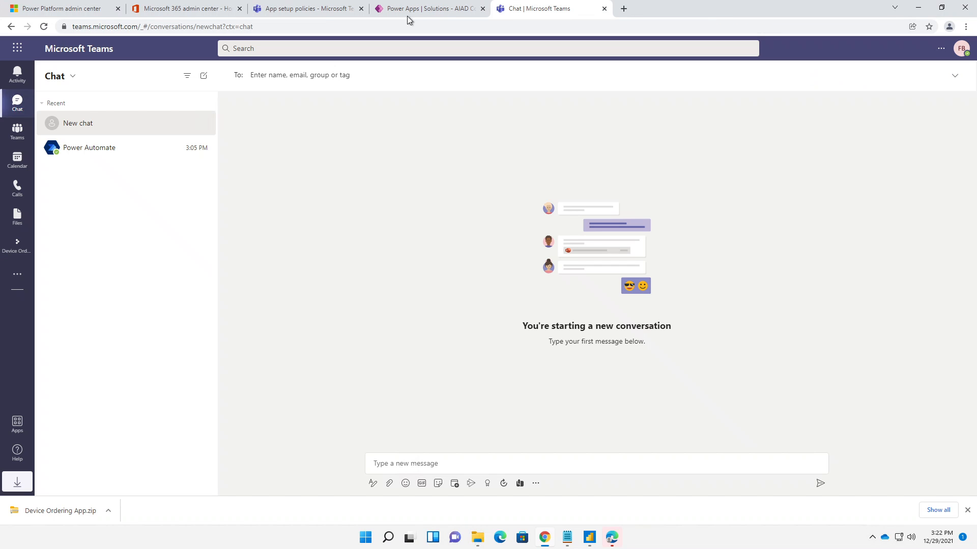
- In Power Apps, leave the flow editor and open the newest run of New device approval request to check Create an approval
click(401, 11)
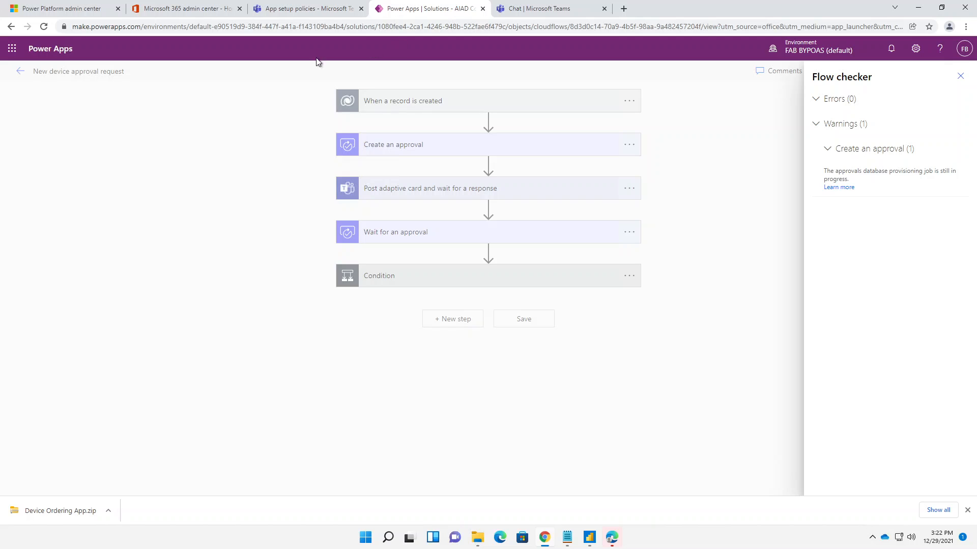
click(962, 78)
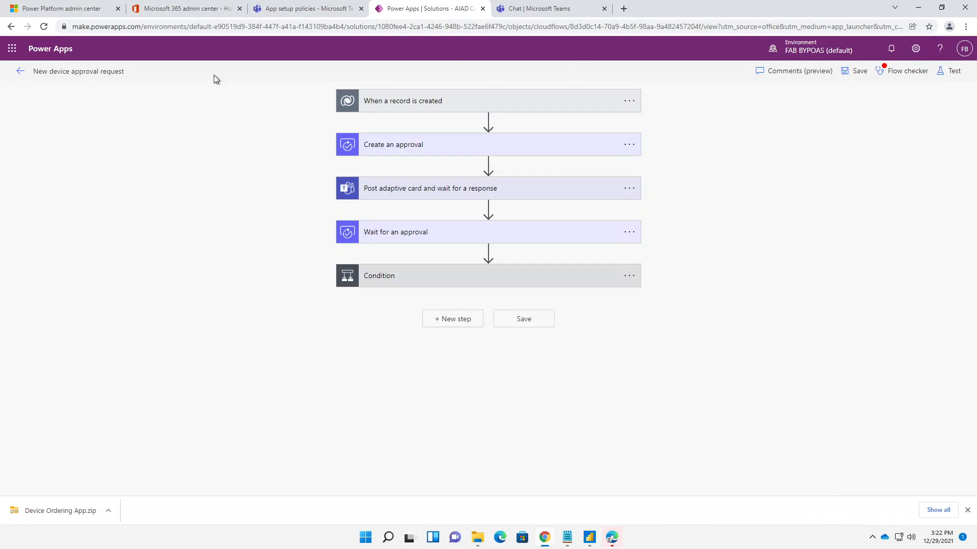
click(25, 73)
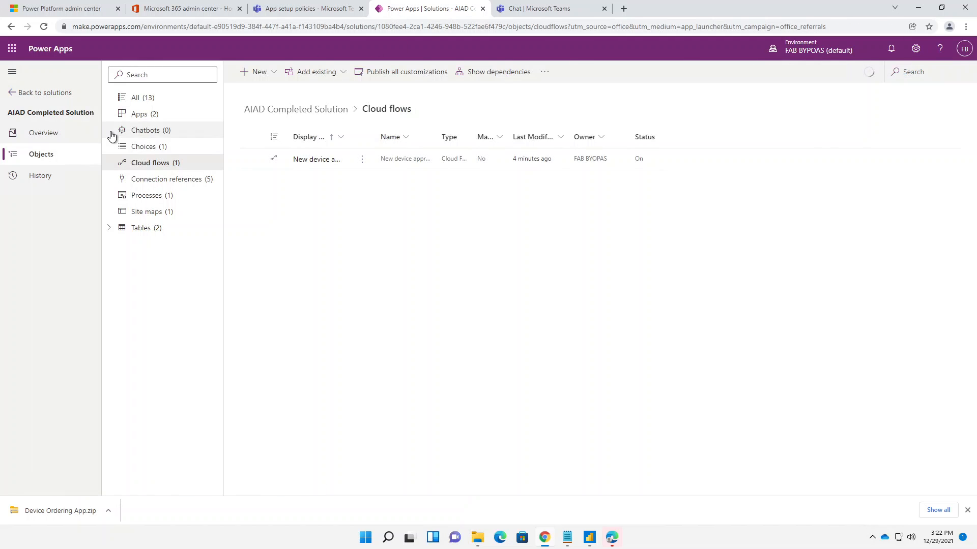
click(344, 160)
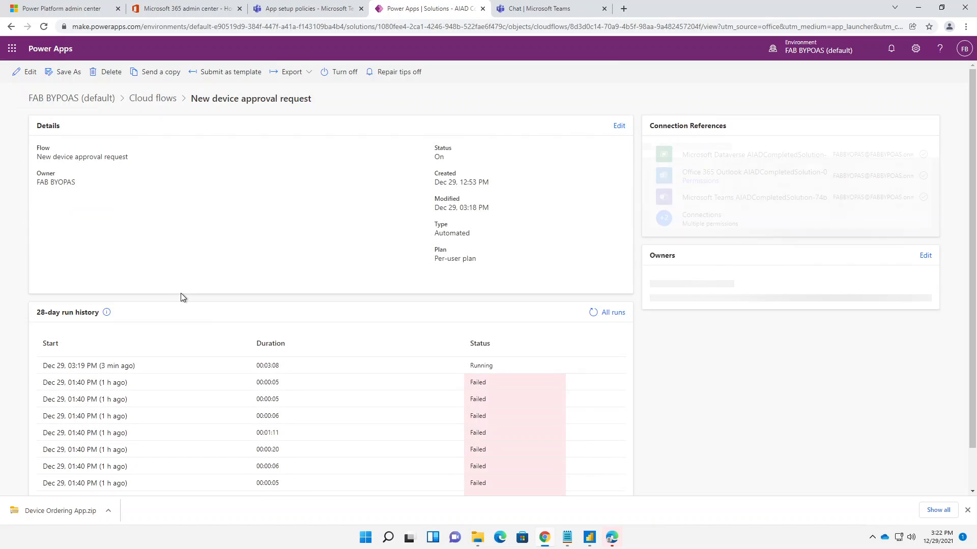
click(112, 367)
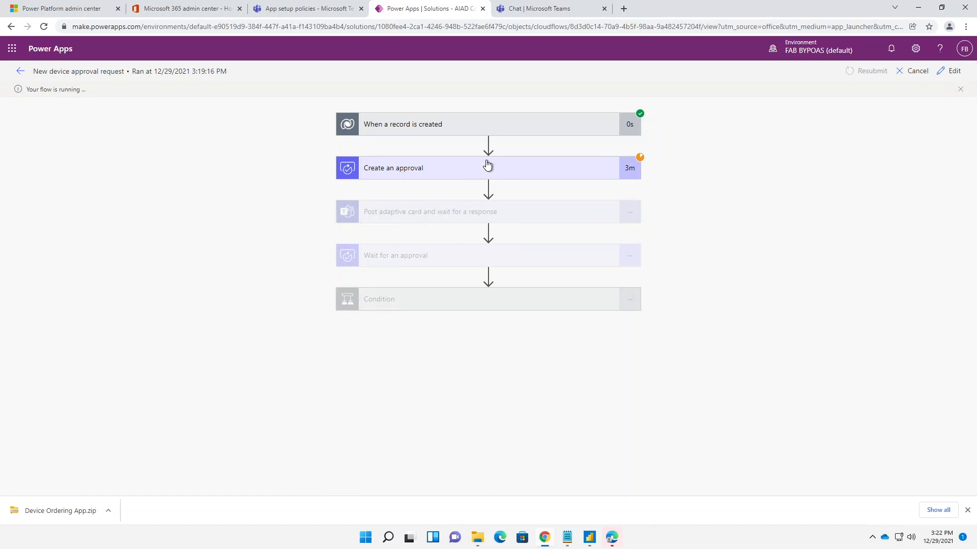
click(487, 166)
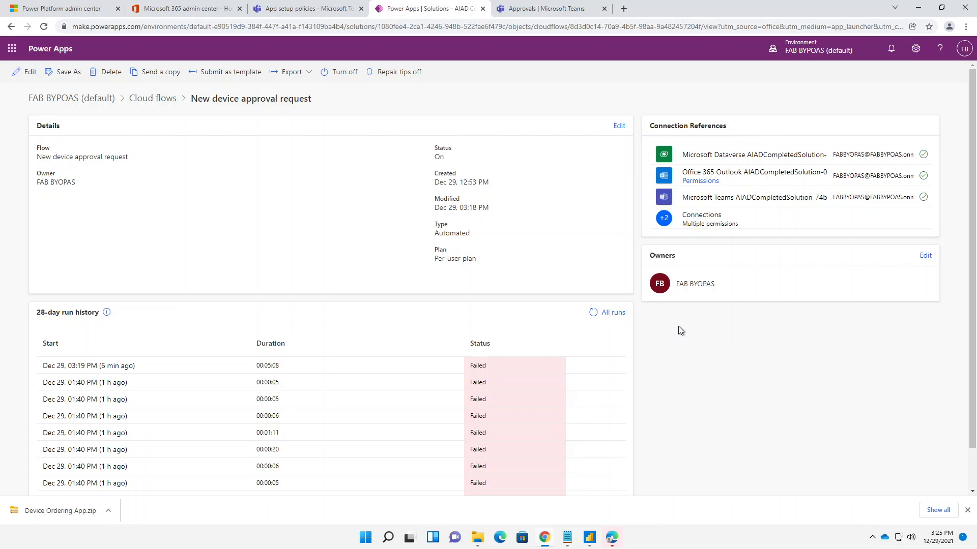
- Switch to Teams, pin the Approvals app and open its list of received requests
click(538, 10)
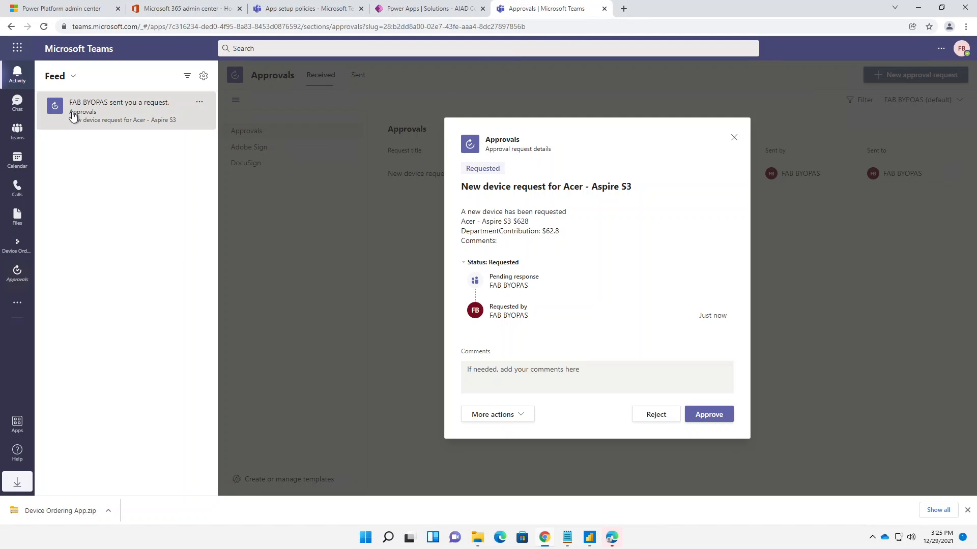
click(17, 277)
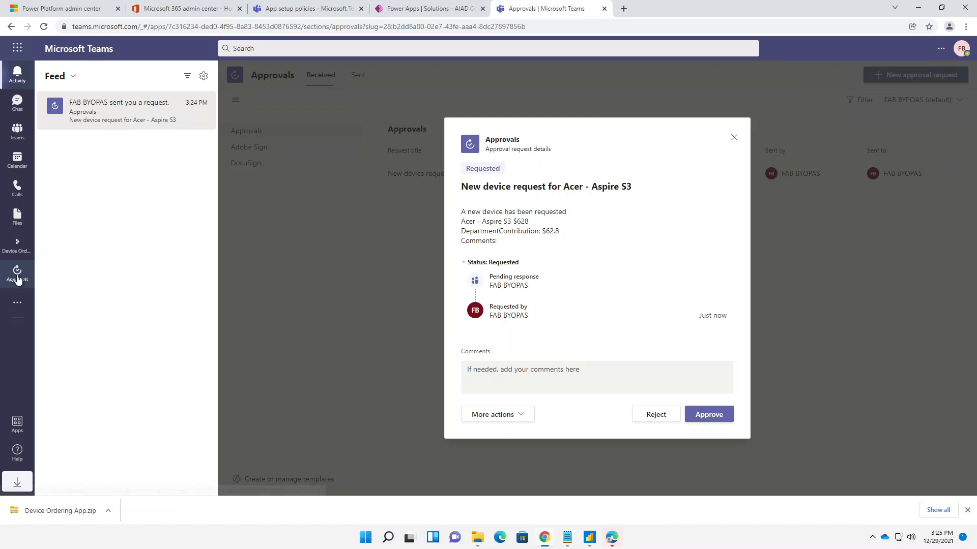
right_click(17, 278)
click(47, 273)
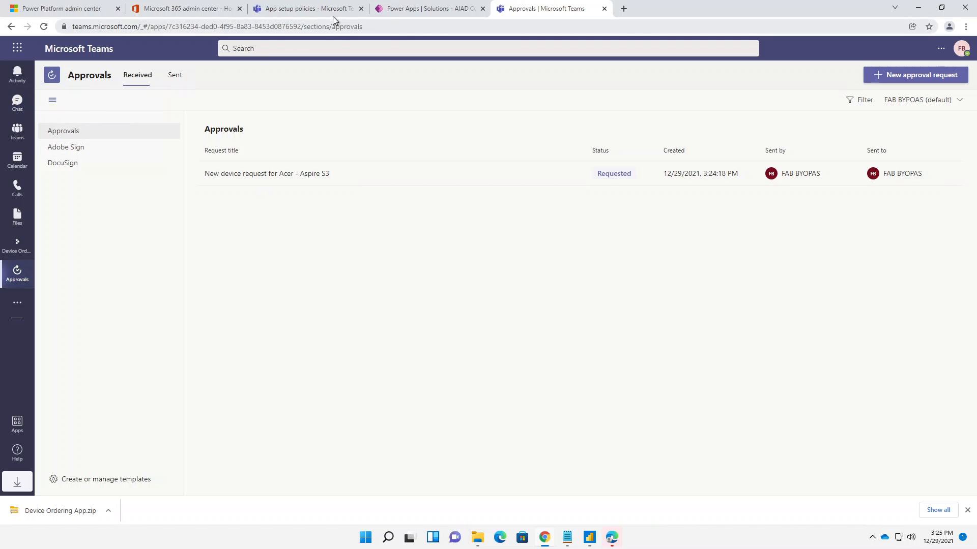
- Back in Power Apps, open the 03:19 PM run and read the full error details for the adaptive card action
click(420, 11)
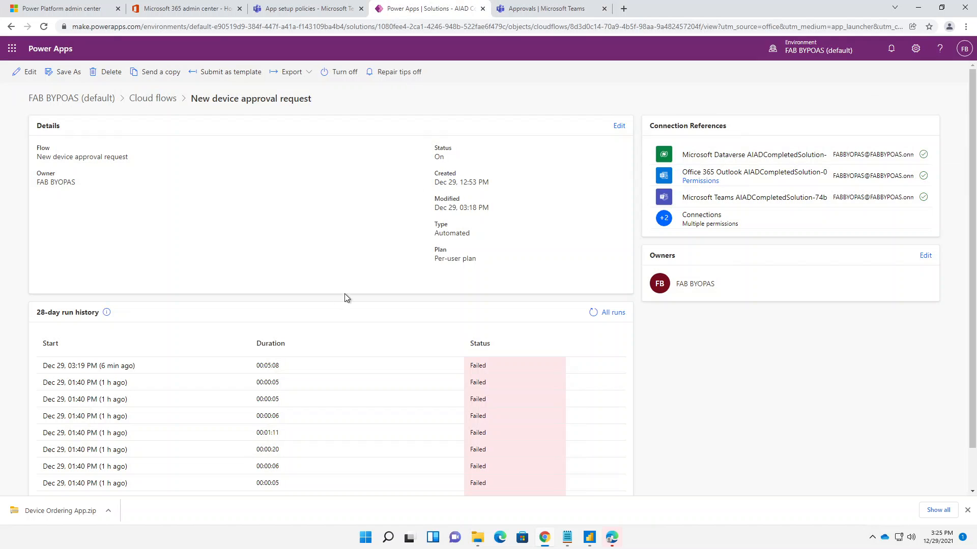
click(128, 366)
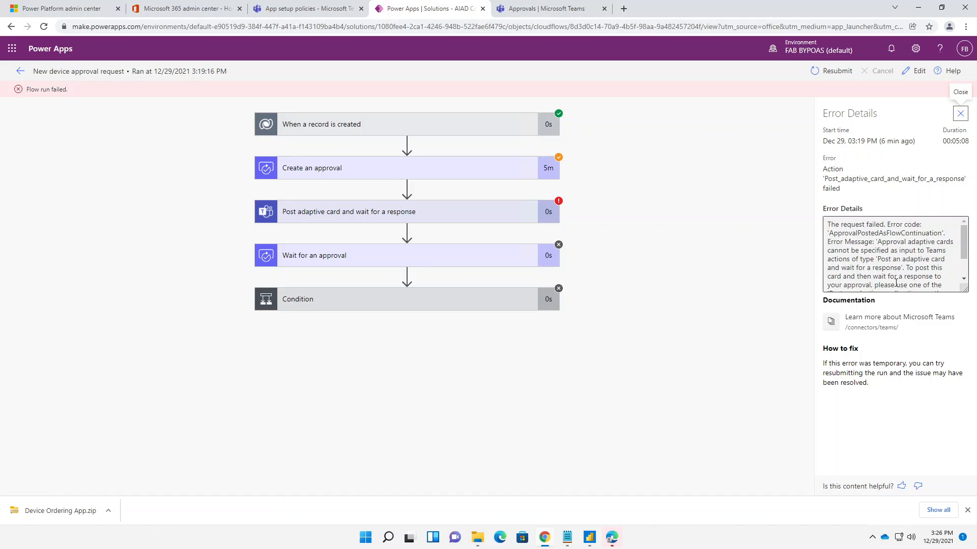
scroll(941, 280, down, 2)
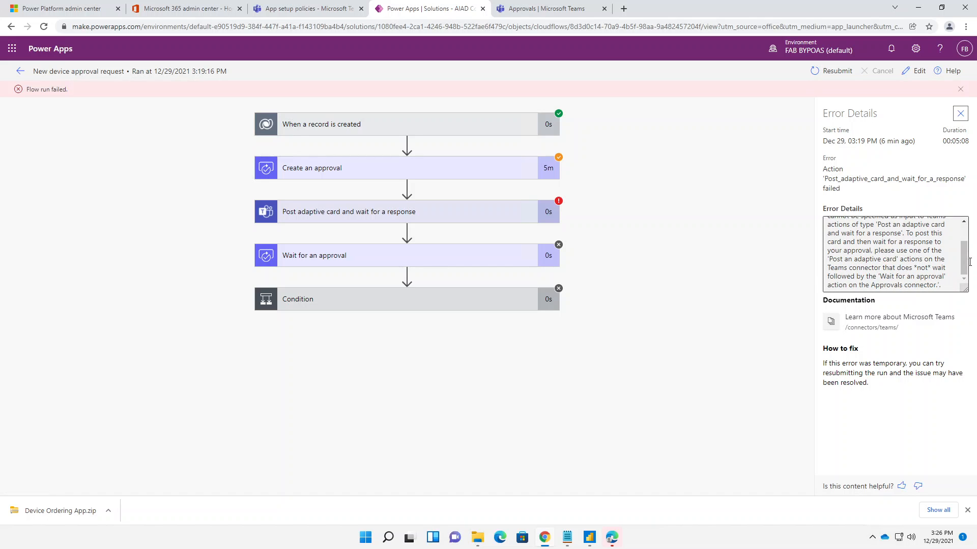
mouse_move(969, 262)
mouse_down()
mouse_move(970, 277)
mouse_move(966, 267)
mouse_up()
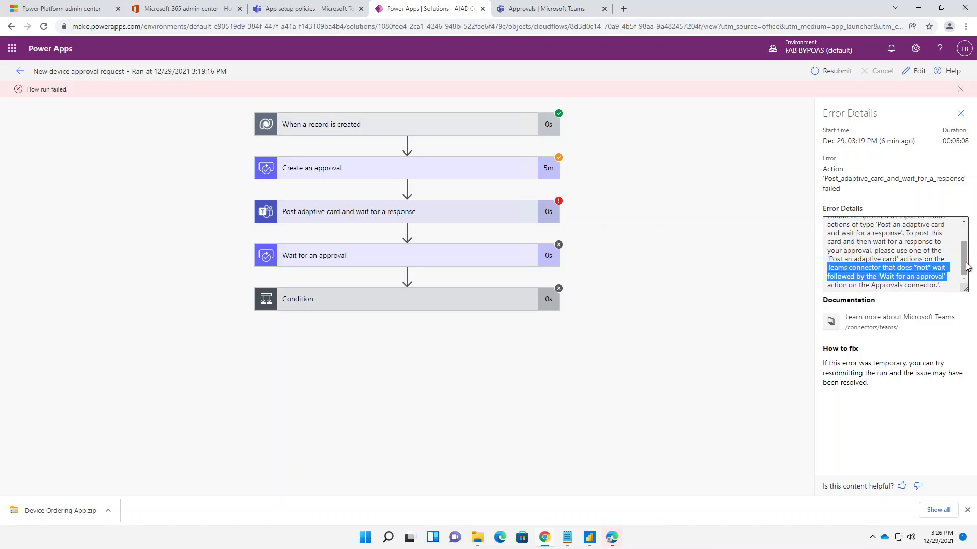
click(888, 273)
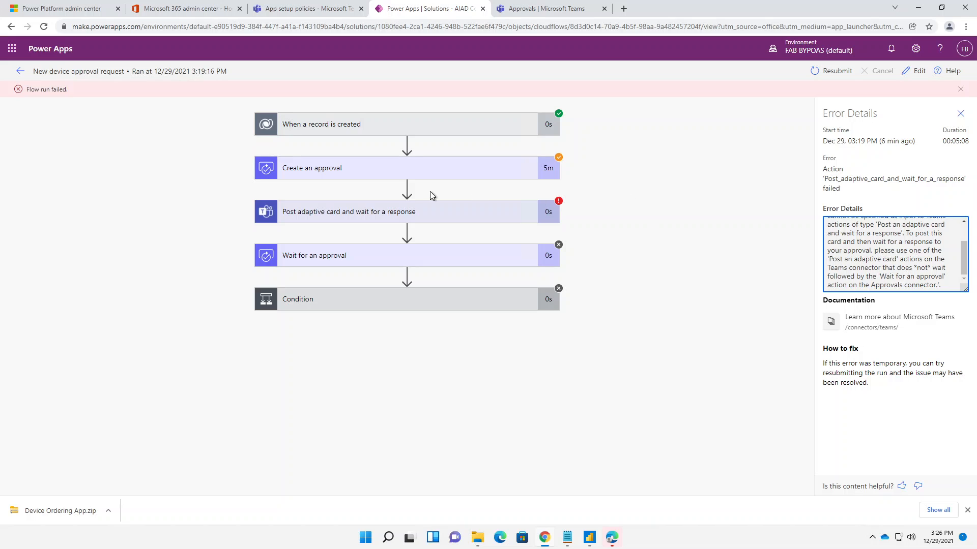
- Edit the flow and add the Microsoft Teams action Post adaptive card in a chat or channel after Create an approval
click(904, 74)
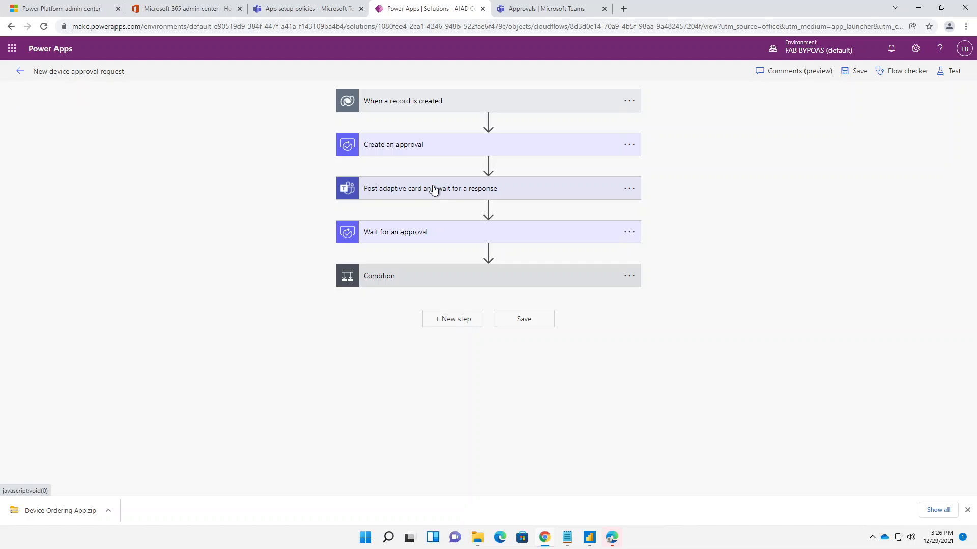
click(433, 189)
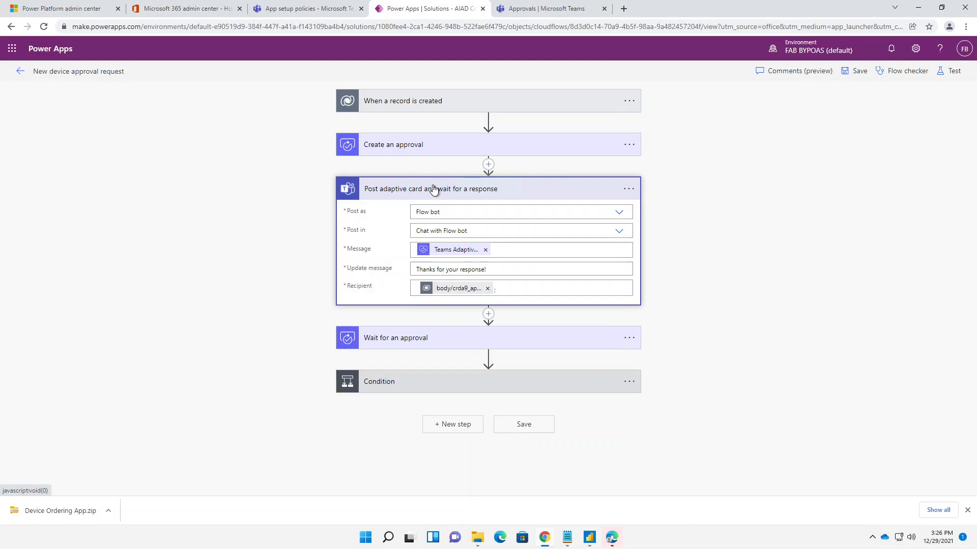
click(487, 164)
click(483, 179)
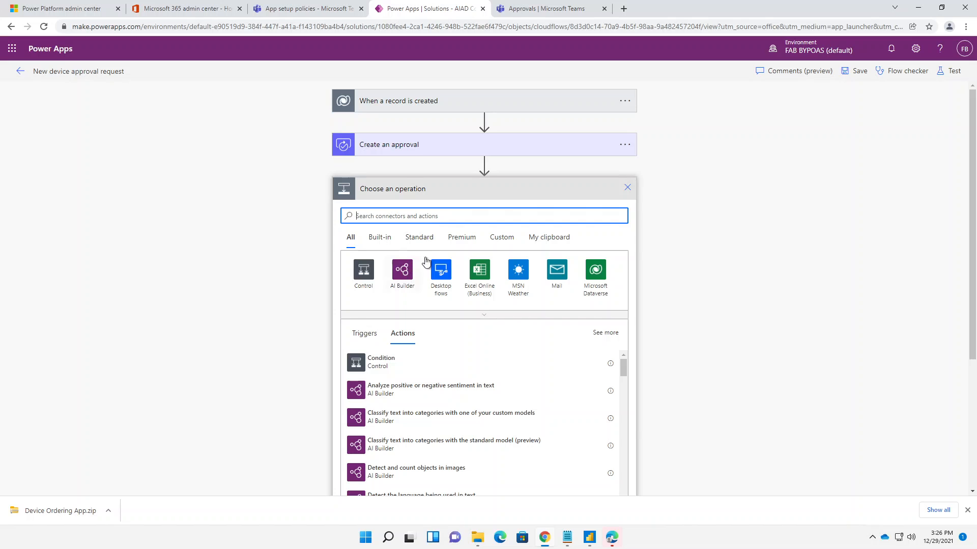
text(team)
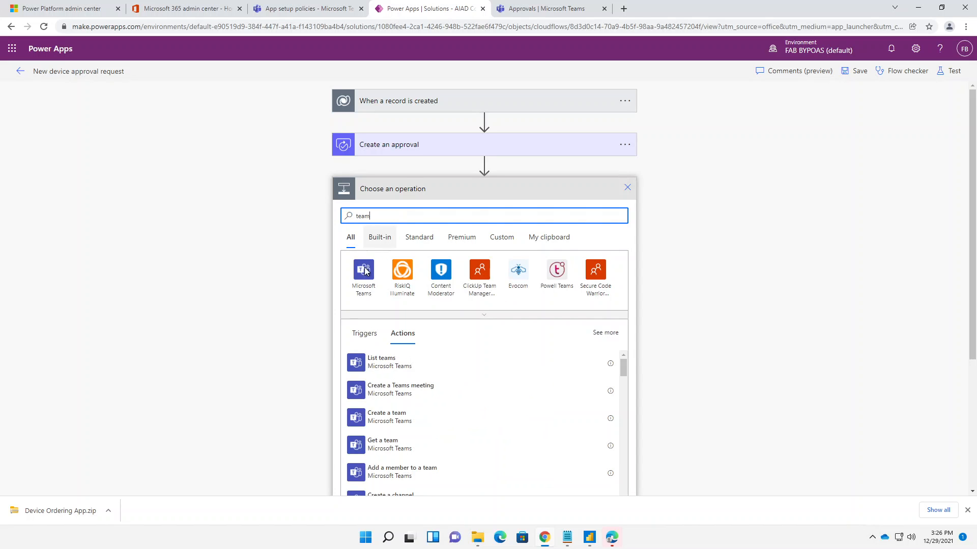
click(364, 272)
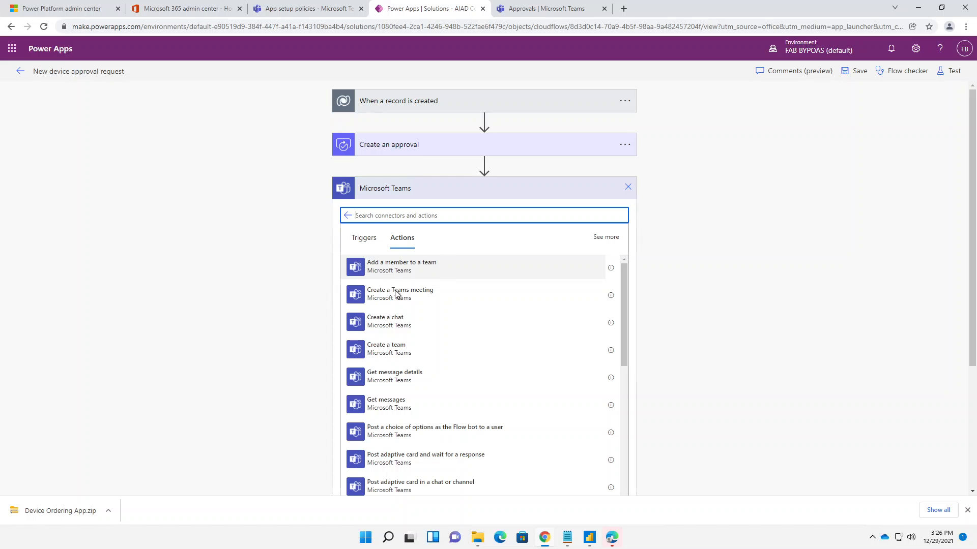
scroll(403, 359, down, 1)
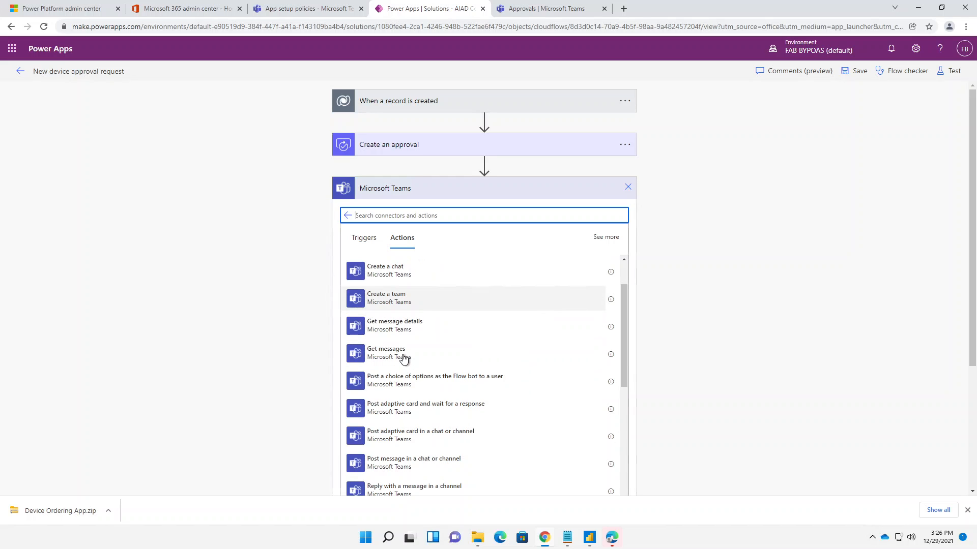
click(408, 442)
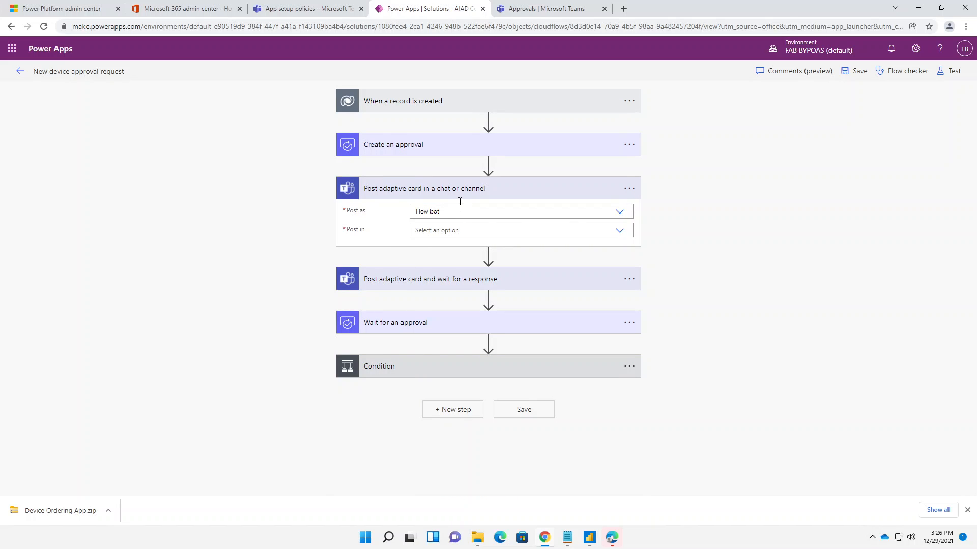
- Set the new adaptive card action to post as Flow bot in Chat with Flow bot
click(618, 212)
click(631, 232)
click(619, 231)
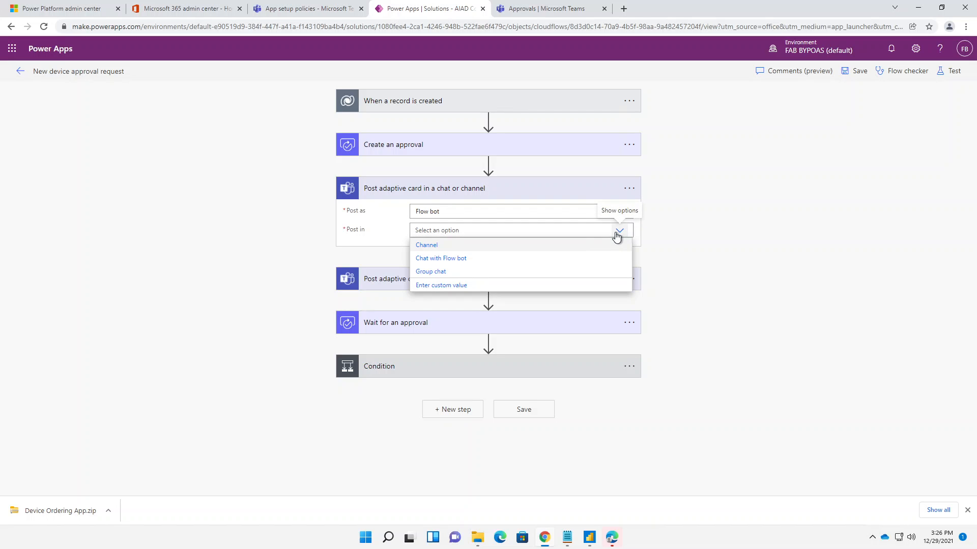
click(425, 260)
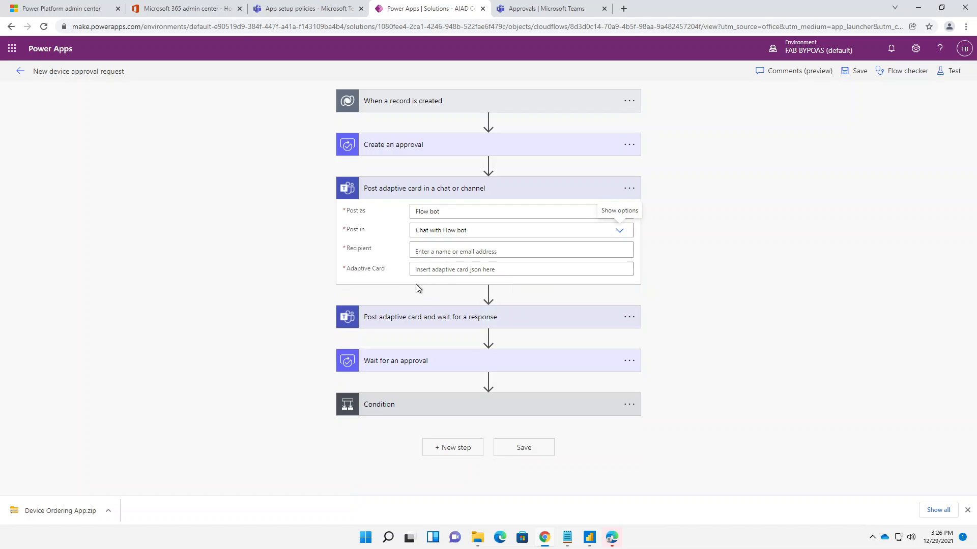
- Using the old card action as reference, fill the new action's Adaptive Card with the Teams Adaptive Card dynamic value
click(410, 319)
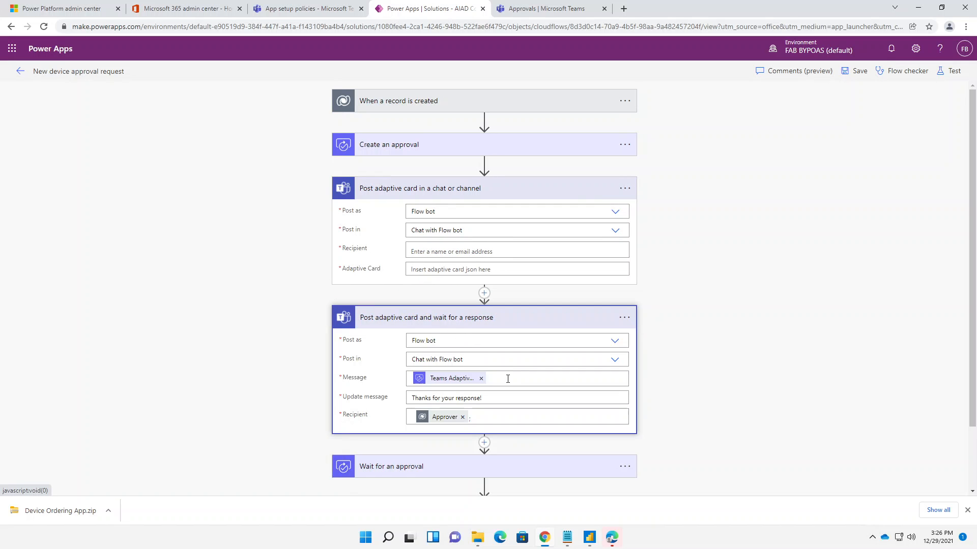
click(508, 379)
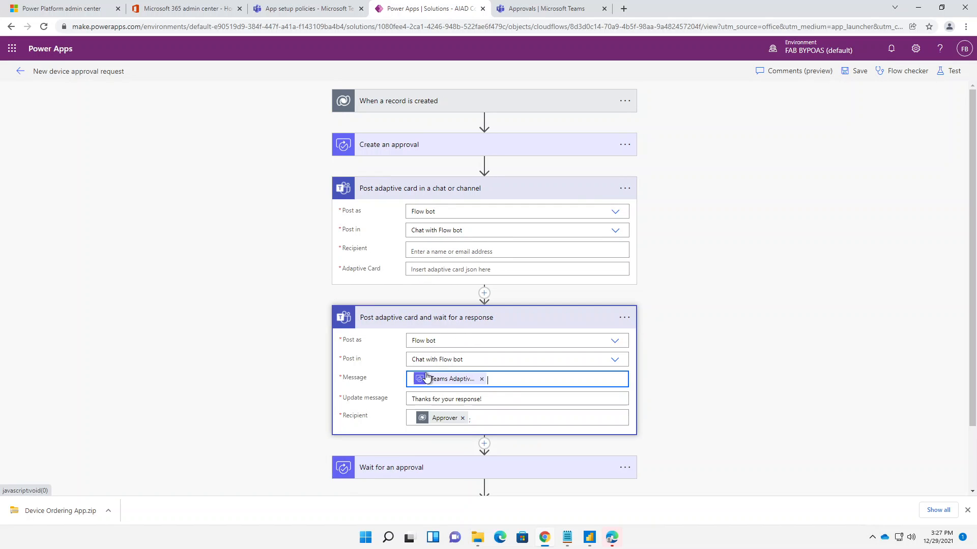
click(492, 250)
click(493, 277)
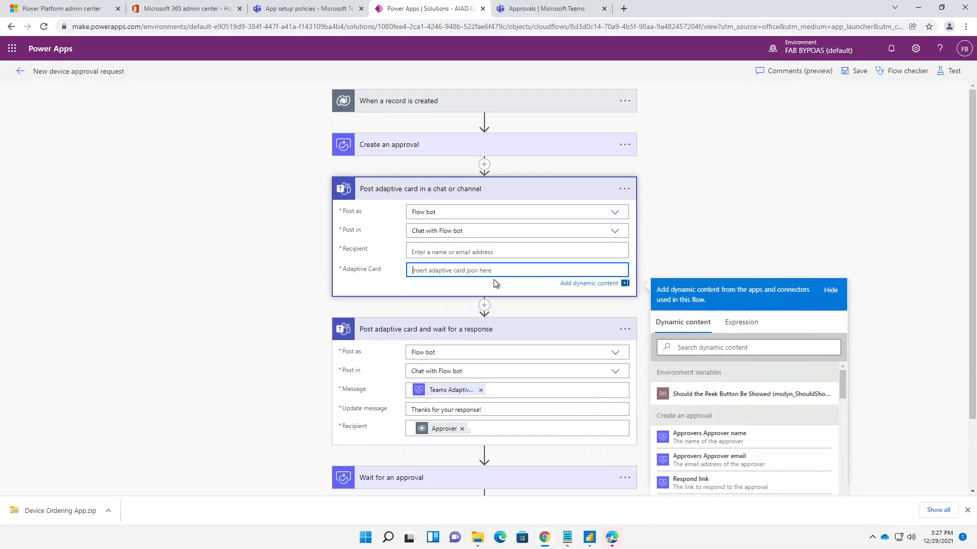
scroll(709, 443, down, 2)
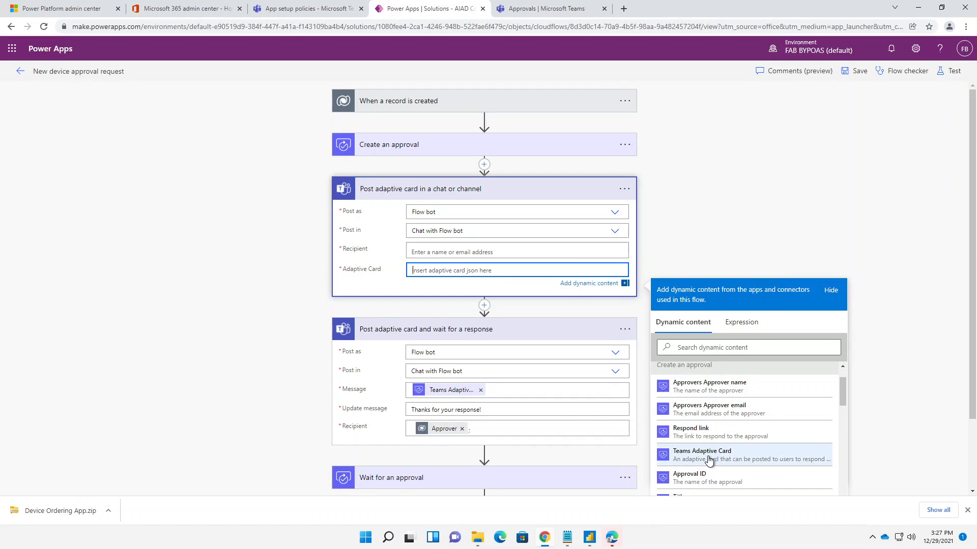
click(709, 459)
- Set the new action's recipient to a single Approver dynamic value, removing the duplicate entry and trailing semicolon
click(411, 252)
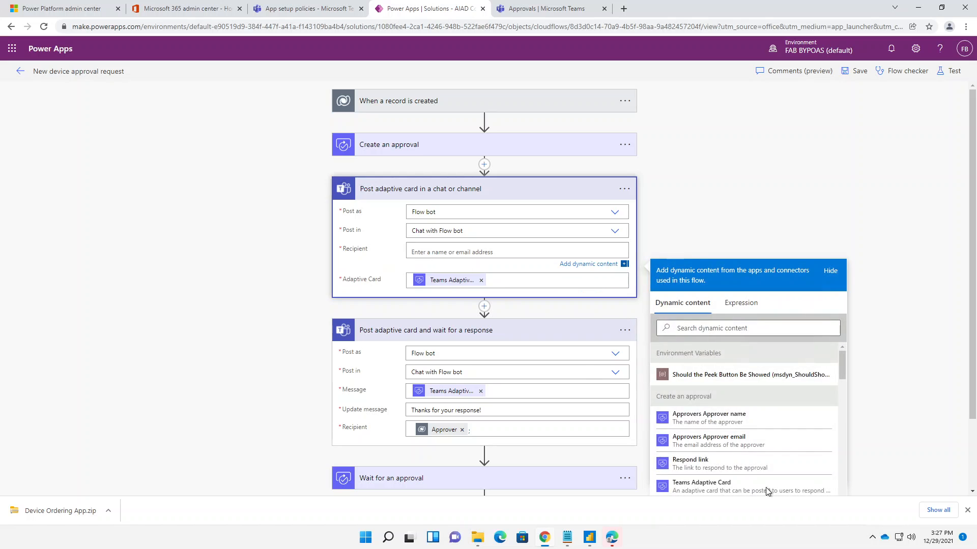
scroll(742, 463, down, 6)
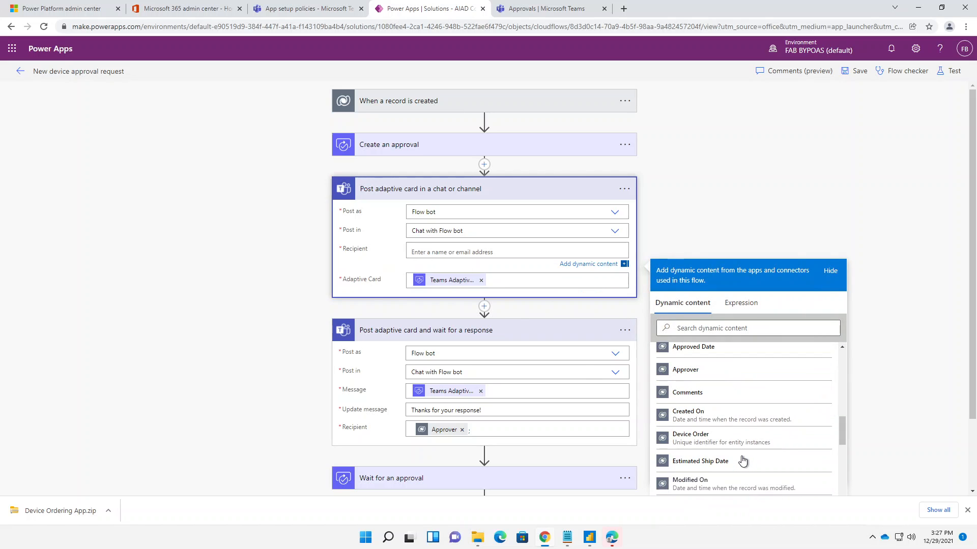
click(712, 371)
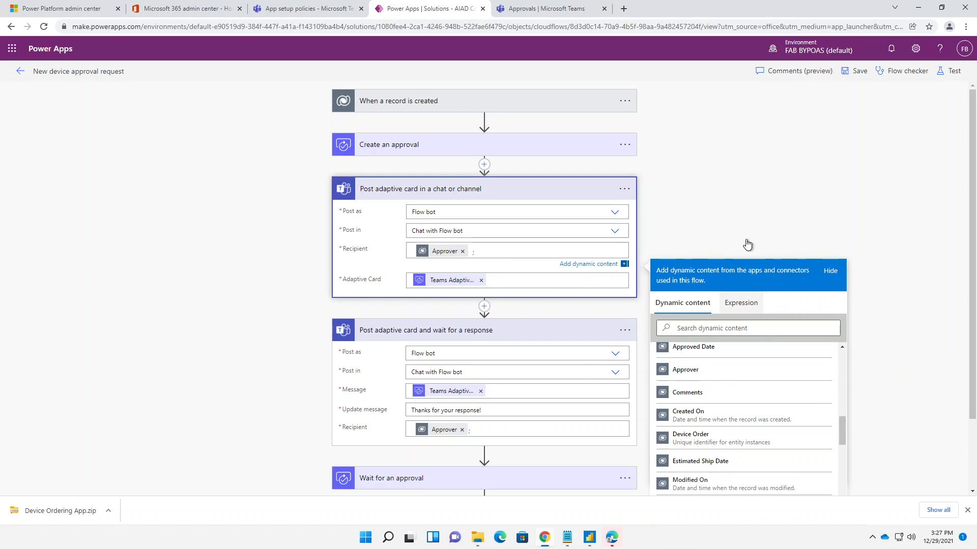
click(718, 376)
click(557, 252)
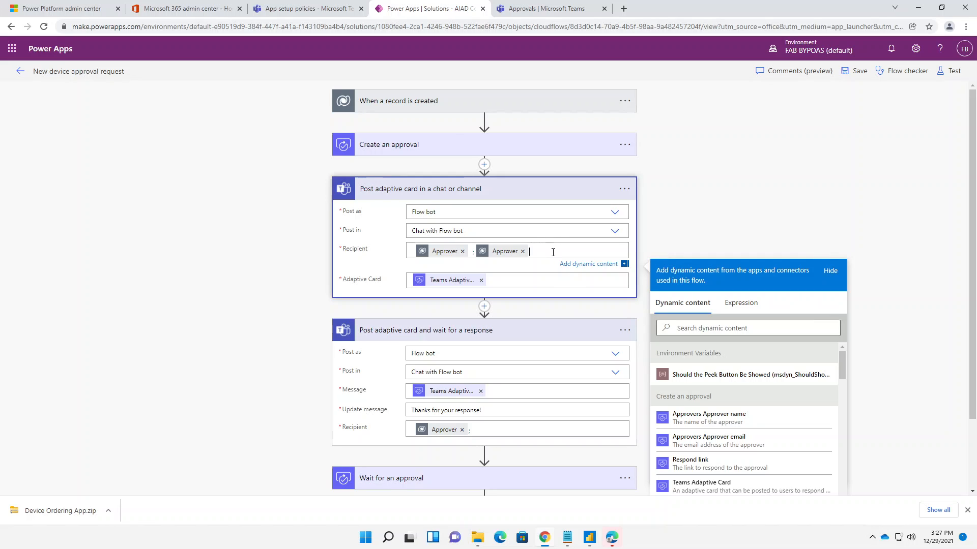
click(522, 251)
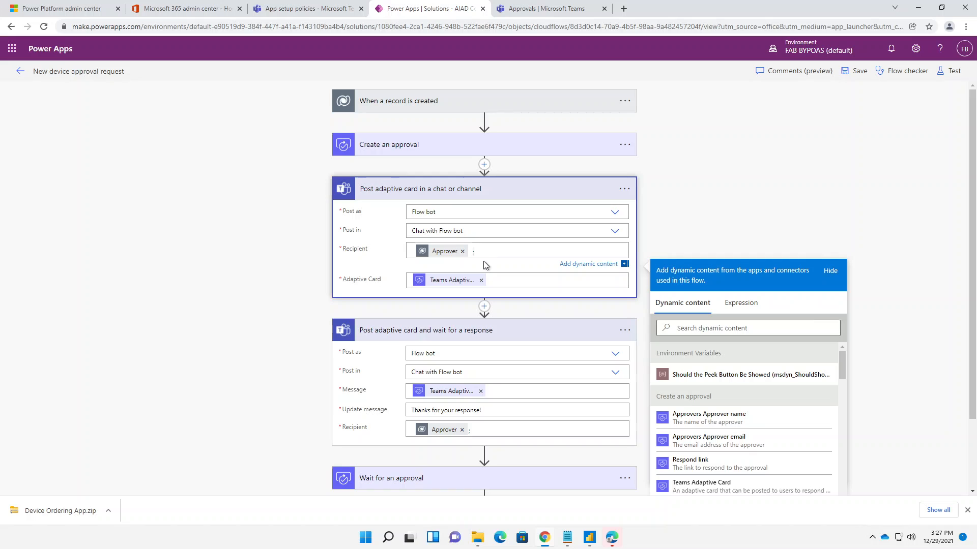
key(BackSpace)
click(544, 317)
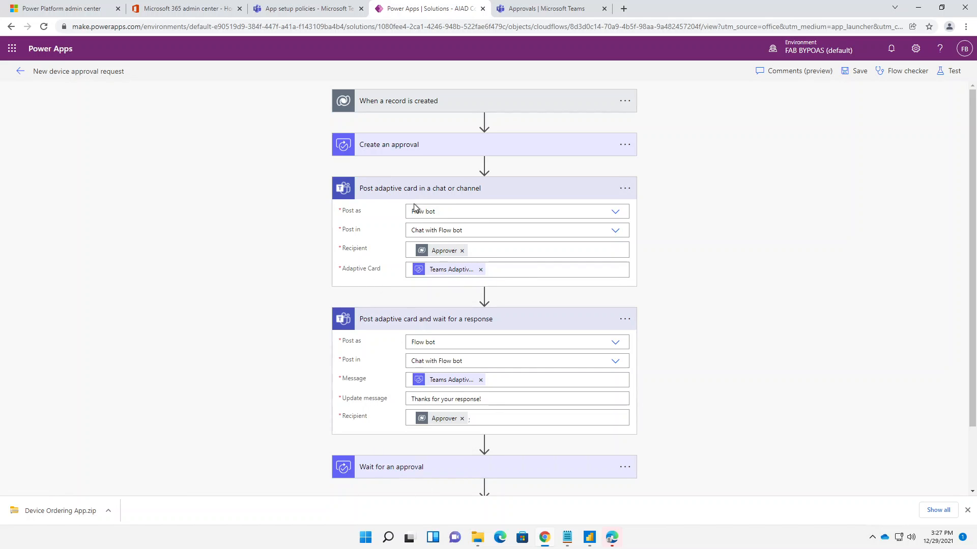
- Delete the Post adaptive card and wait for a response action from the flow
click(624, 319)
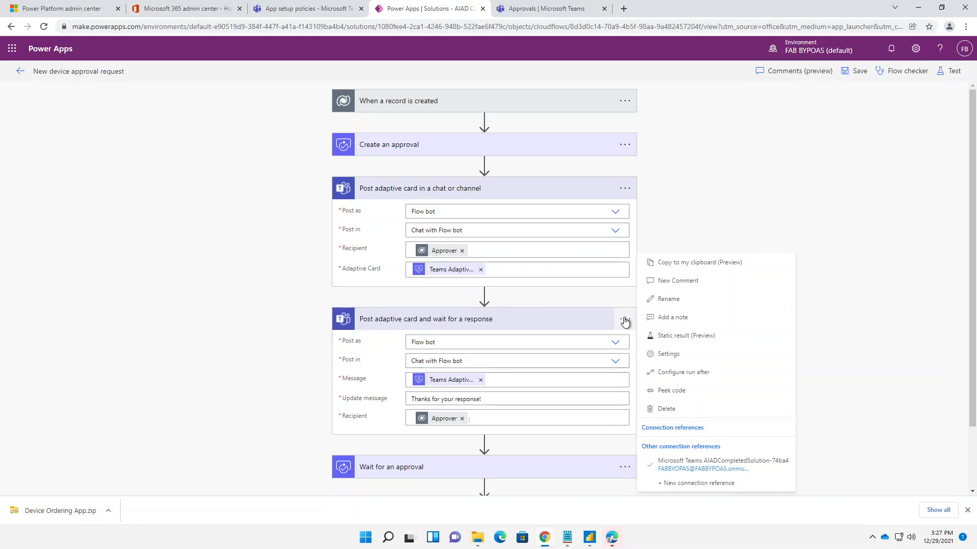
click(666, 409)
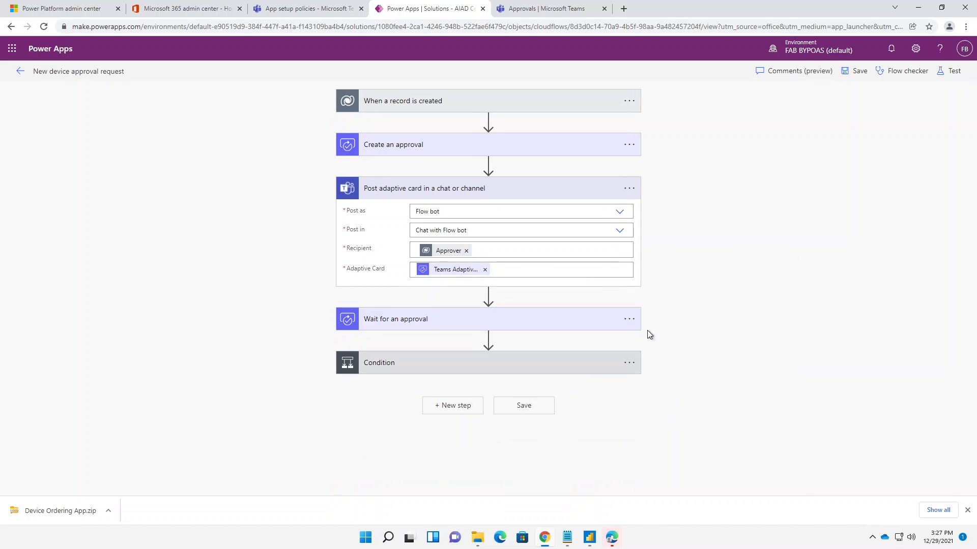
- Check the Approval ID in the Wait for an approval action and save the flow
click(543, 321)
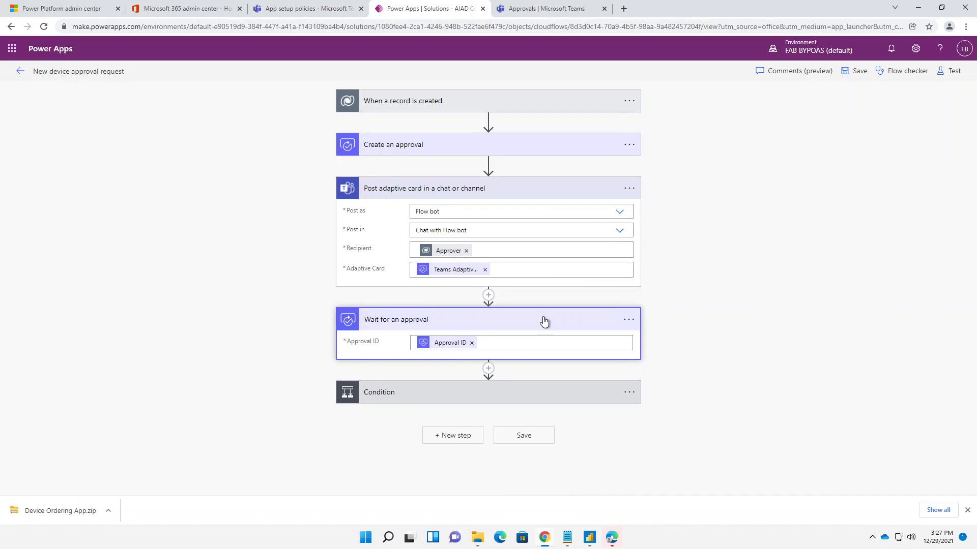
click(543, 321)
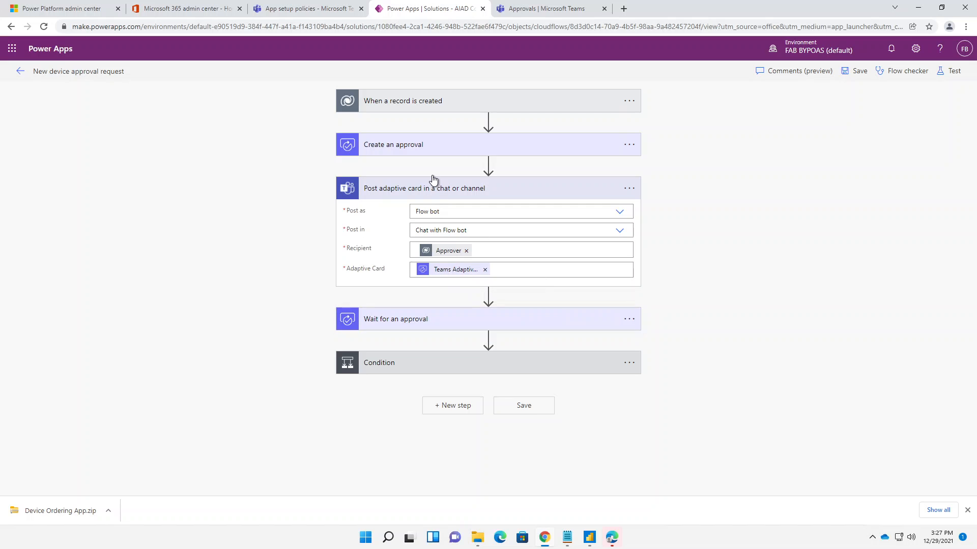
click(855, 71)
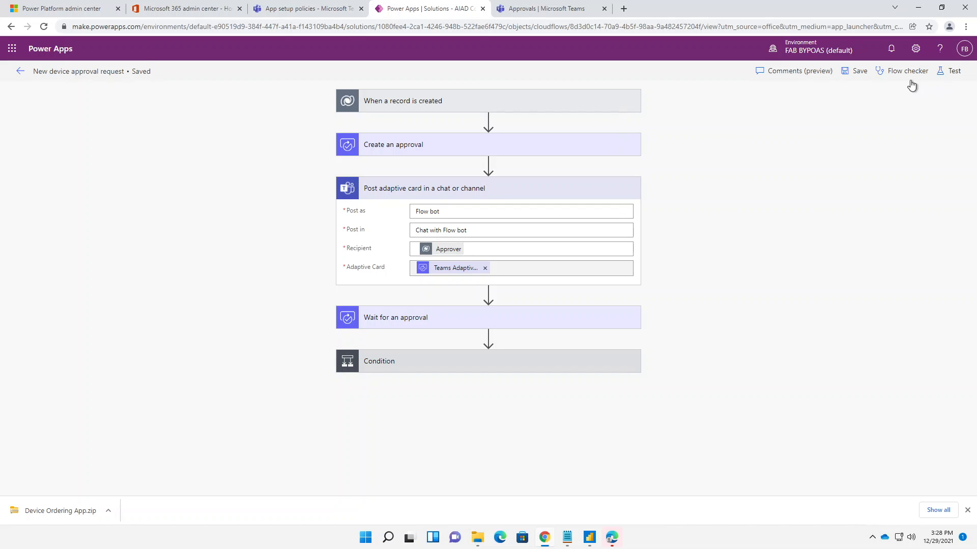
- Test the flow automatically with a recently used trigger, choosing the most recent failed run
click(942, 72)
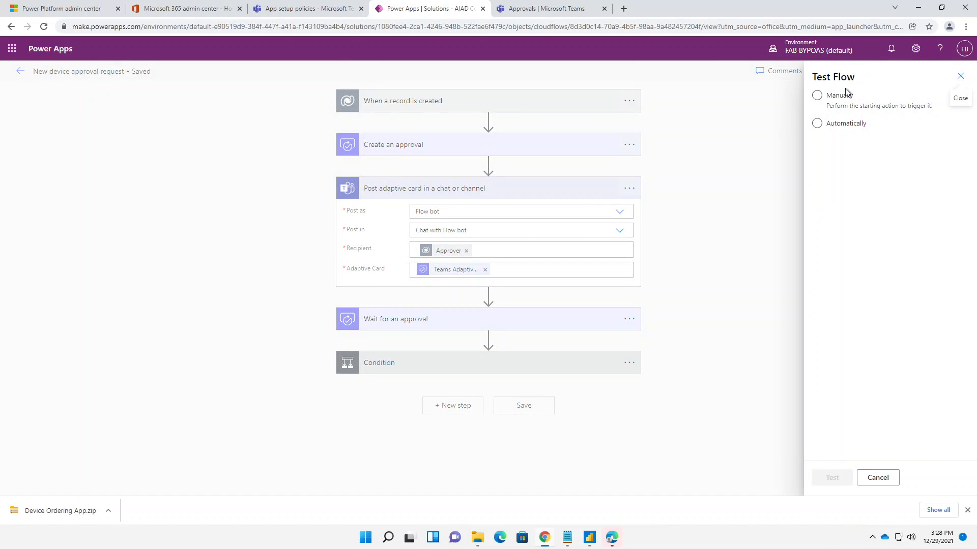
click(817, 96)
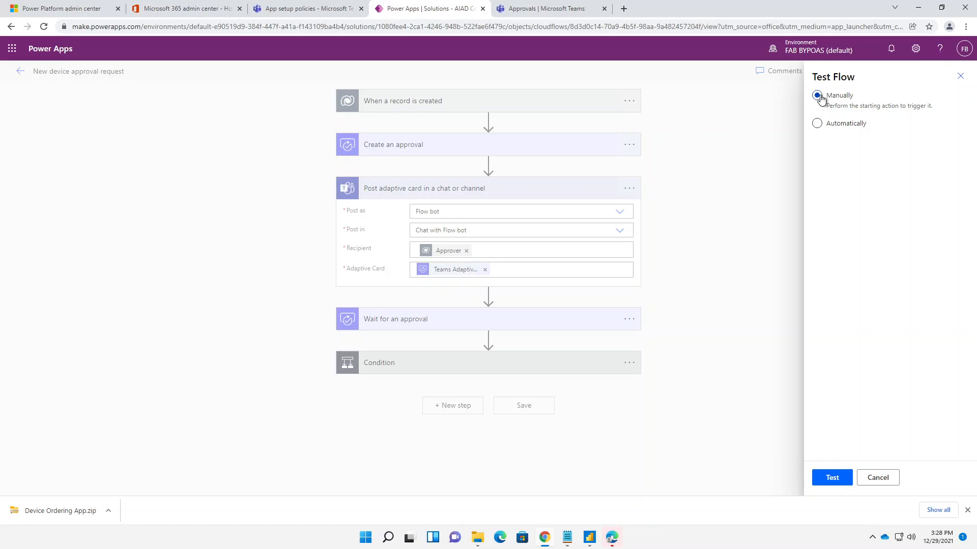
click(837, 123)
click(840, 145)
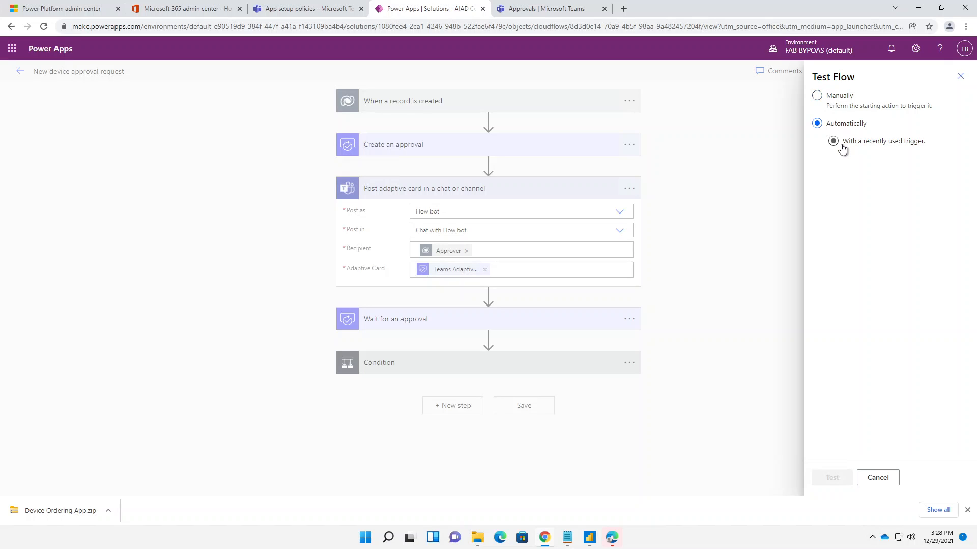
click(820, 162)
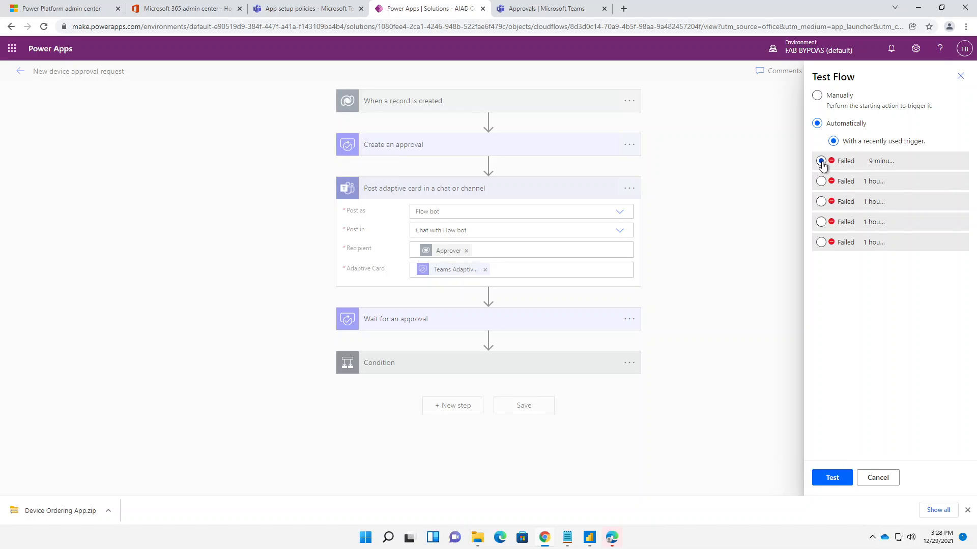
click(831, 478)
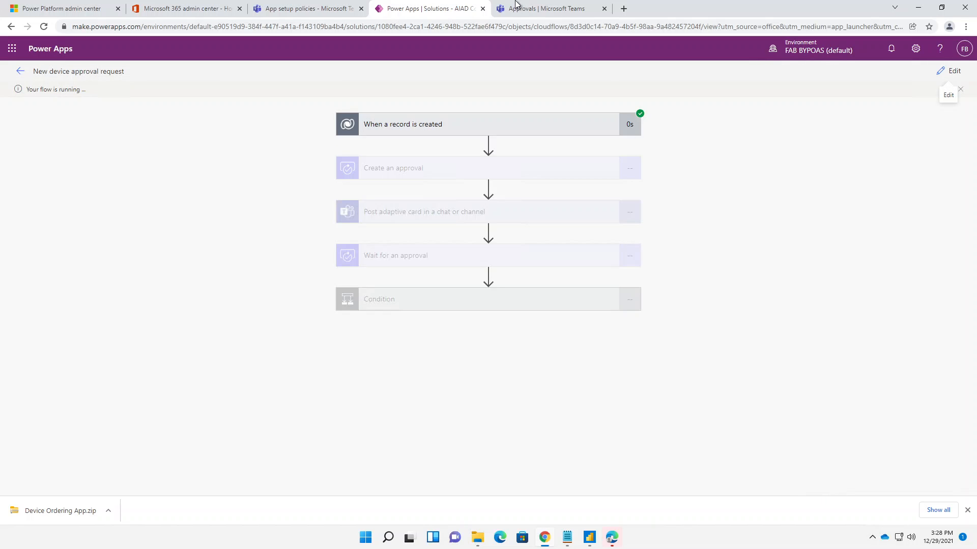
- Switch to Microsoft Teams and check the received approvals and the Power Automate chat for the new device request
mouse_move(513, 9)
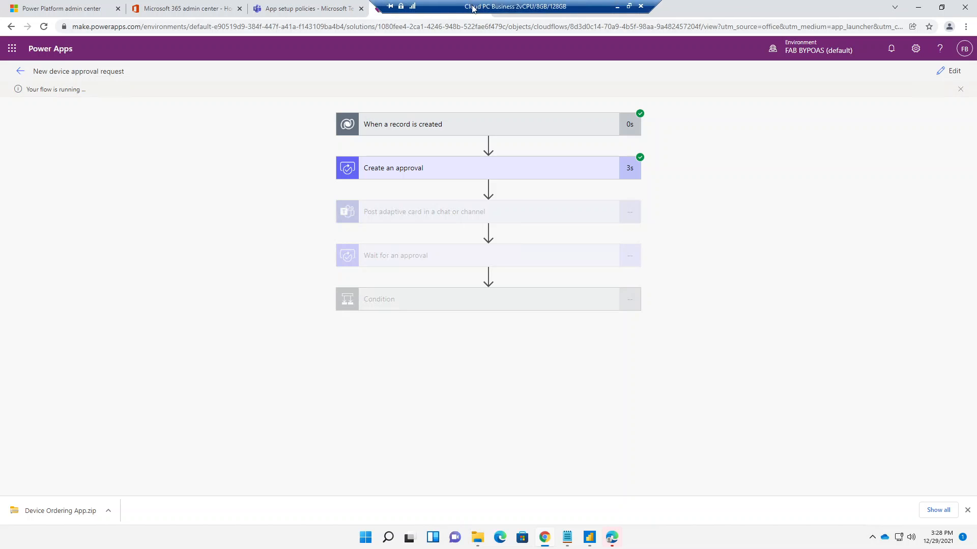
click(549, 17)
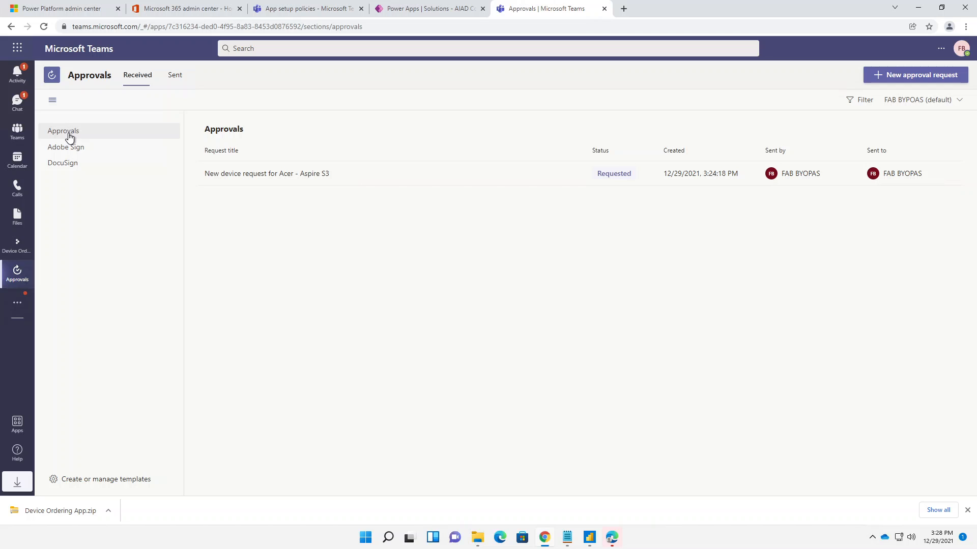
click(74, 147)
click(75, 132)
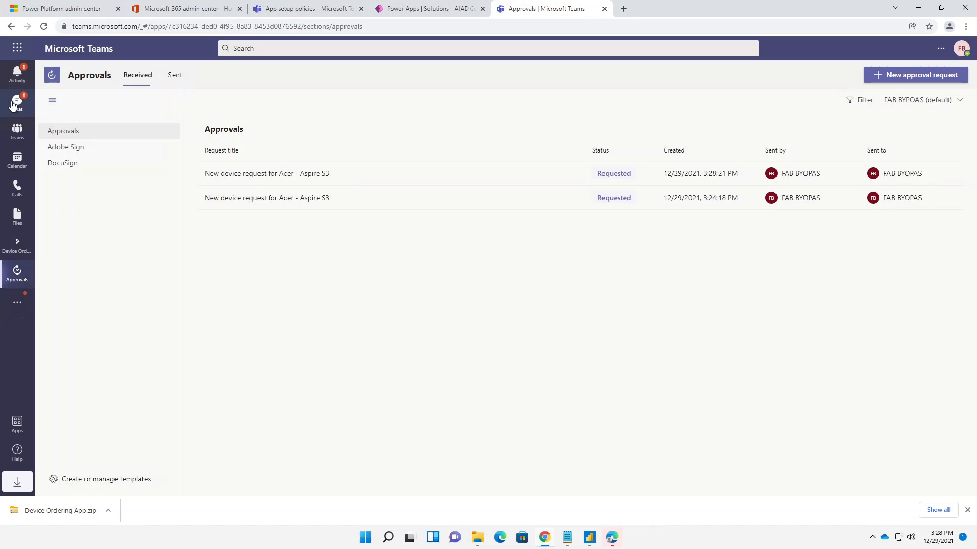
click(13, 104)
click(114, 149)
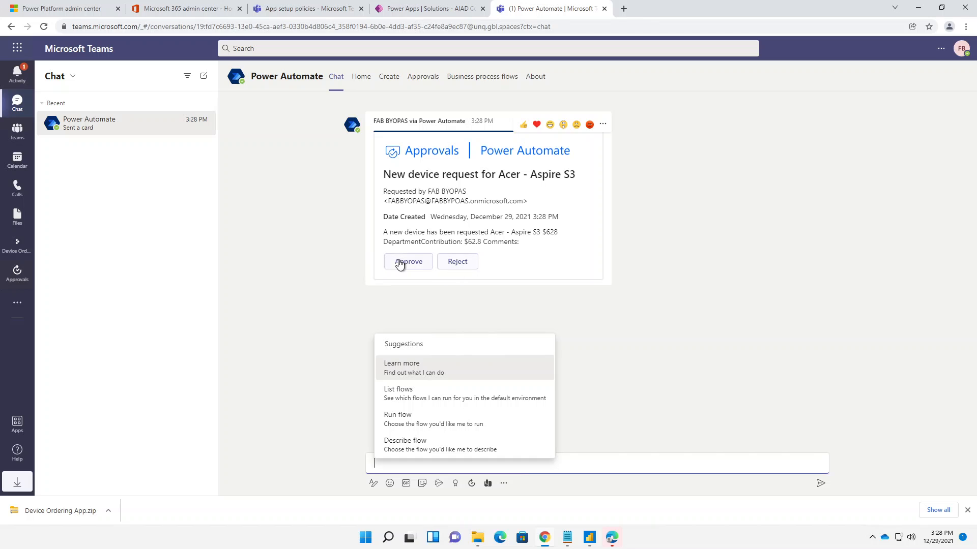
click(704, 310)
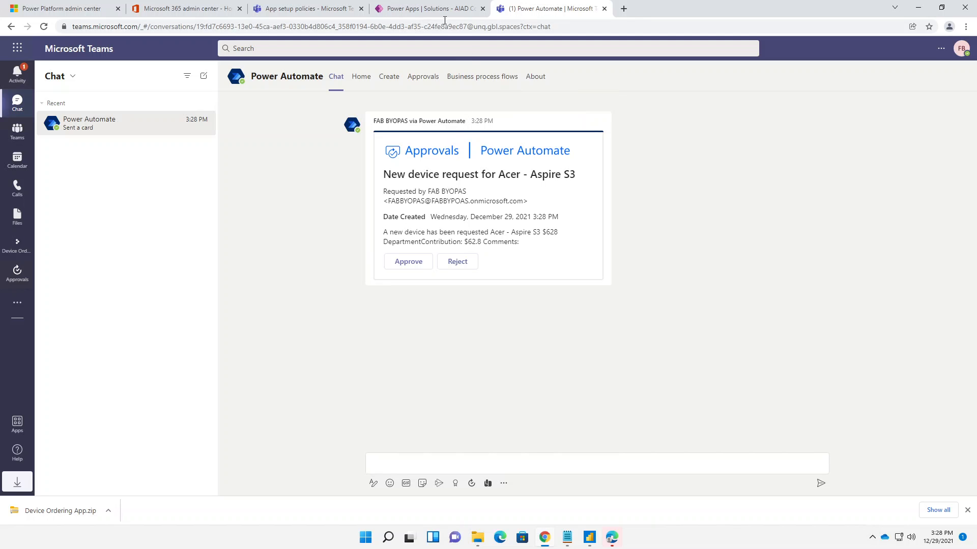
- Review the test run's progress in Power Apps and return to the received approvals in Teams
click(430, 9)
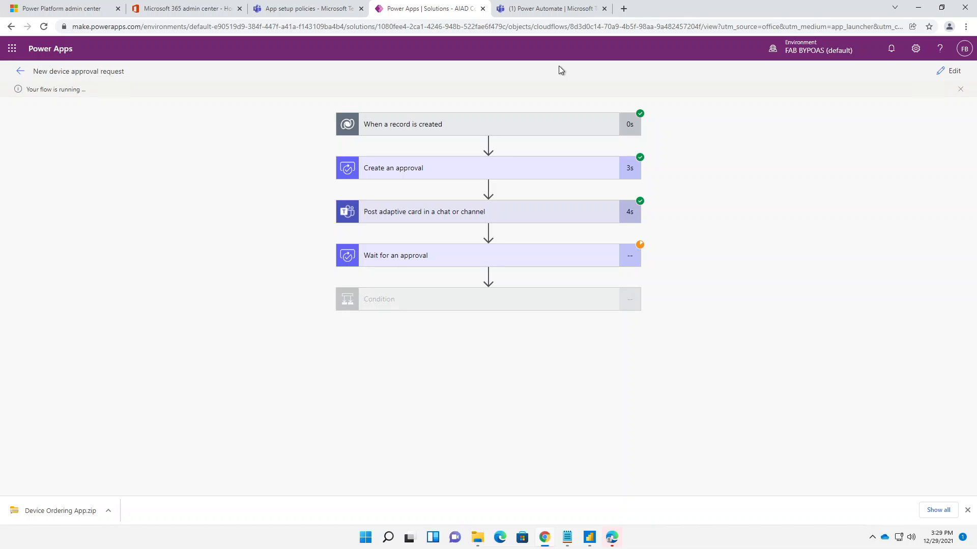
click(560, 15)
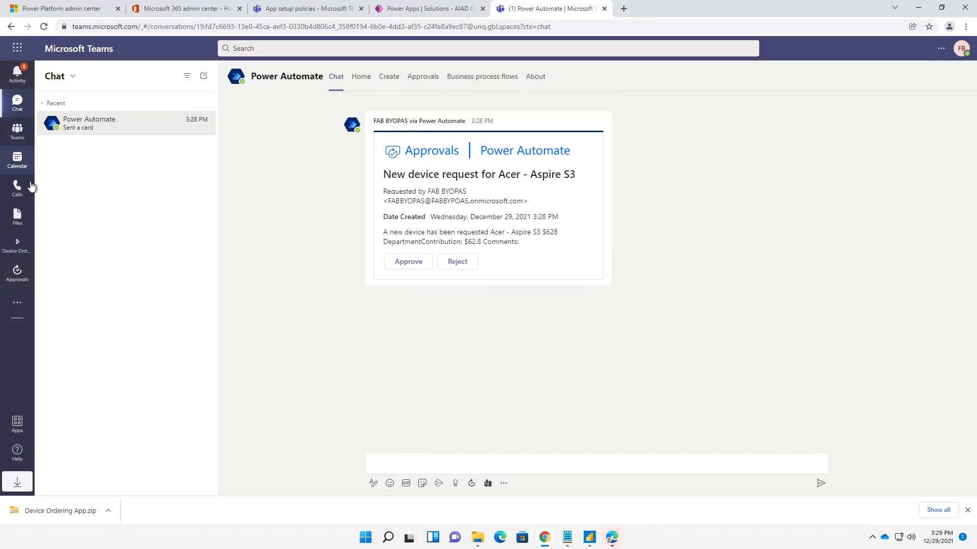
click(17, 274)
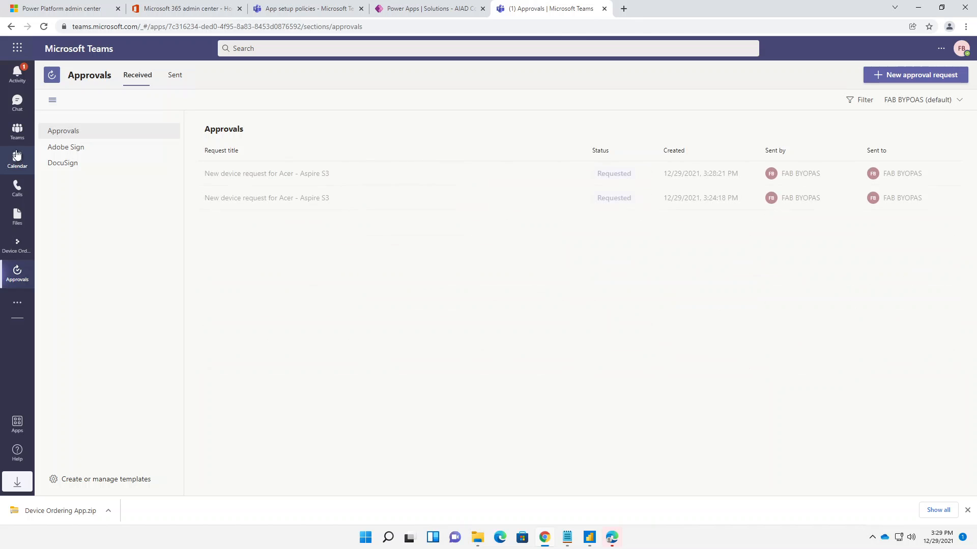
- View the Device Ordering App in the Employee orders channel of the Device ordering team
click(18, 138)
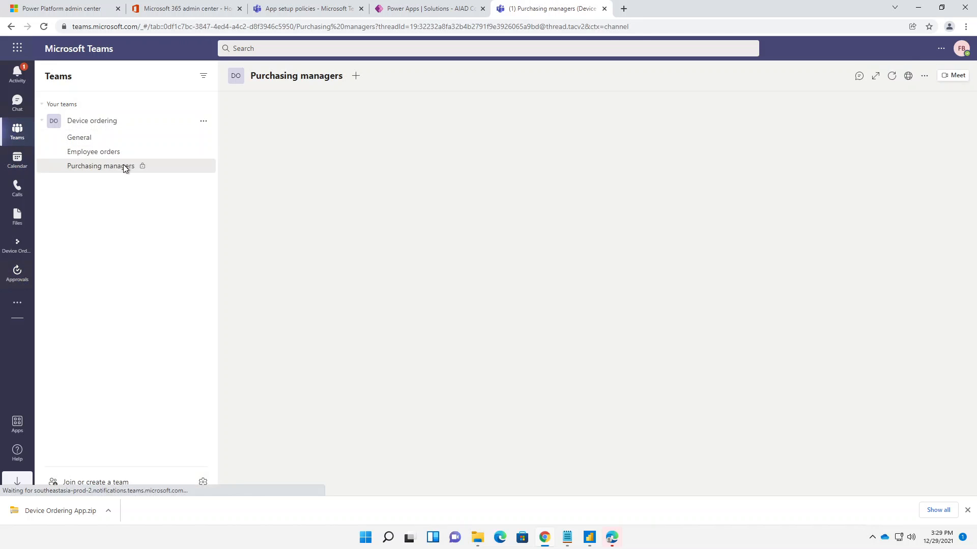
click(99, 154)
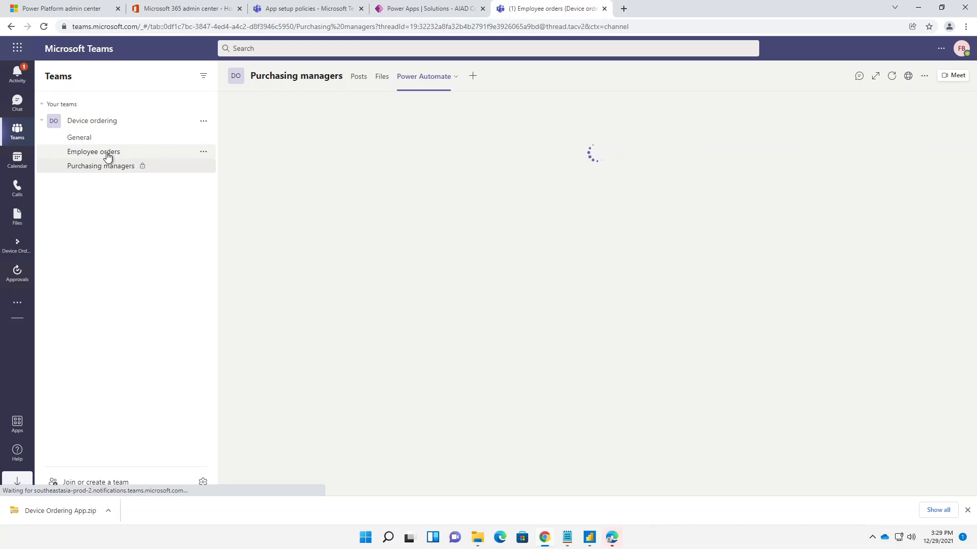
click(428, 77)
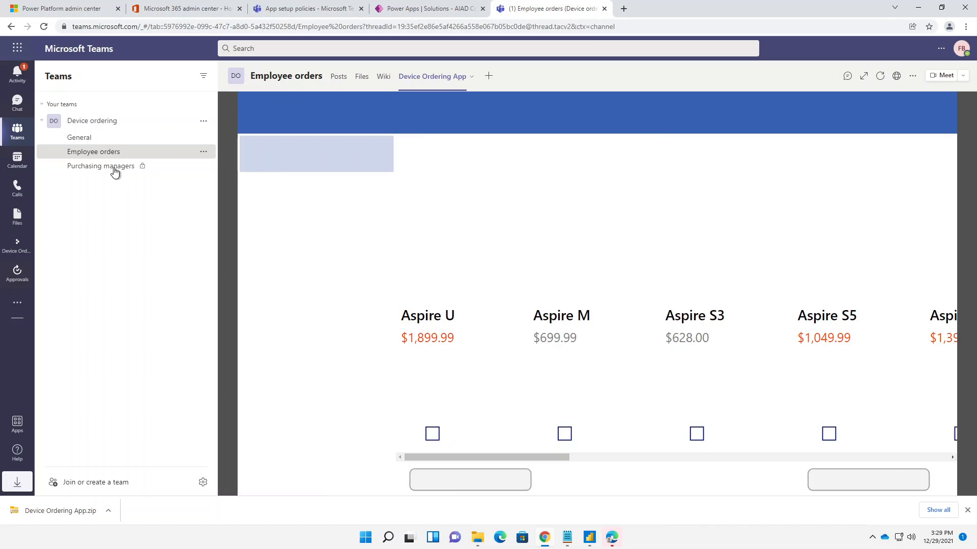
- Add a Power BI tab to the Purchasing managers channel showing the Lab 1 BYOPAS Power BI report from My workspace
click(114, 170)
click(414, 80)
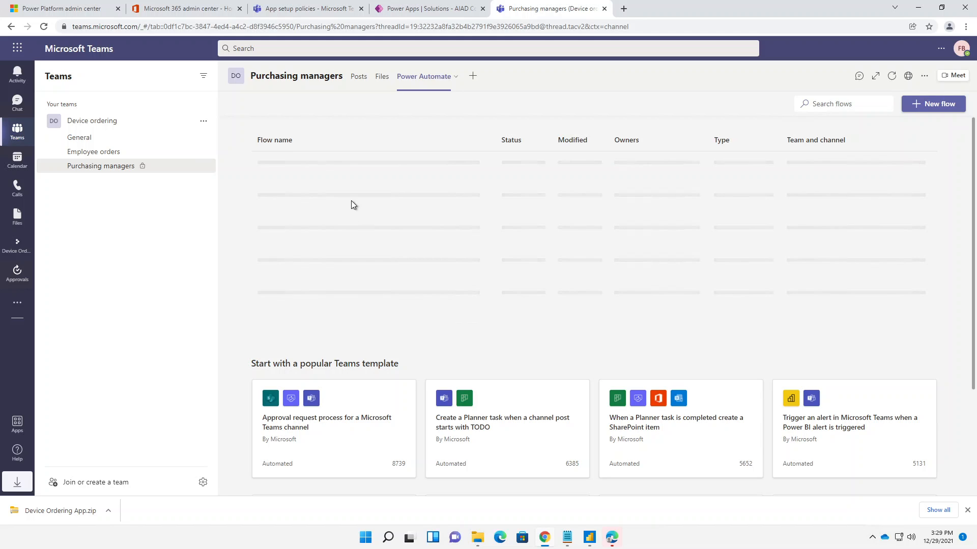
click(472, 75)
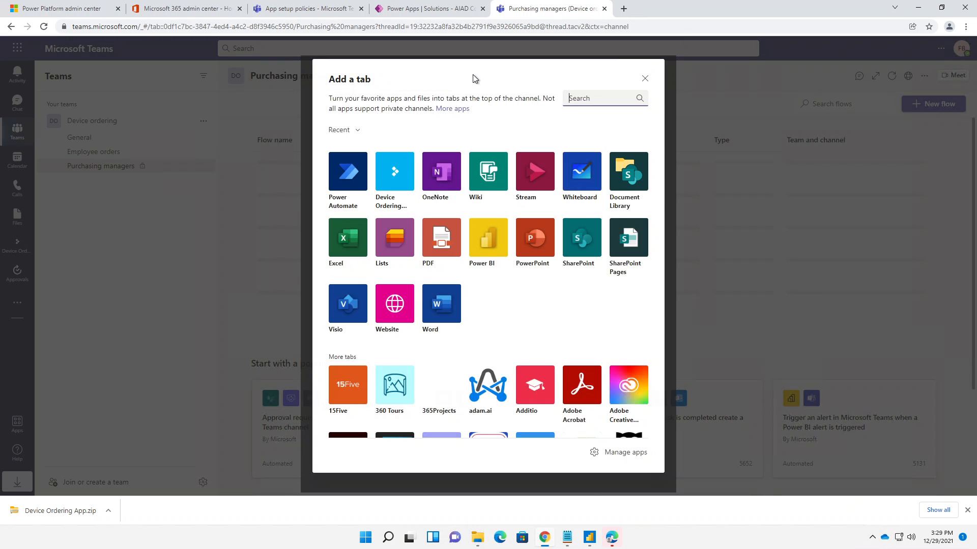
click(481, 231)
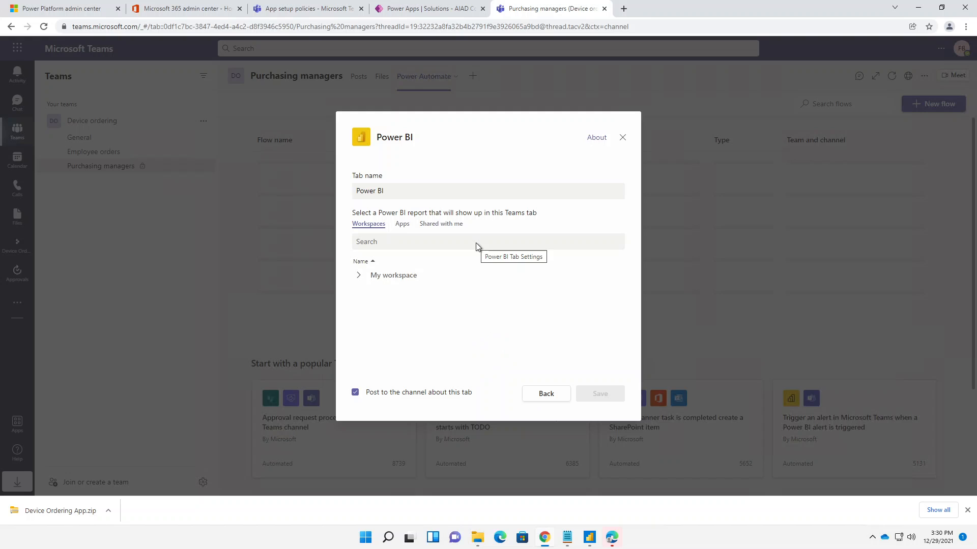
click(358, 280)
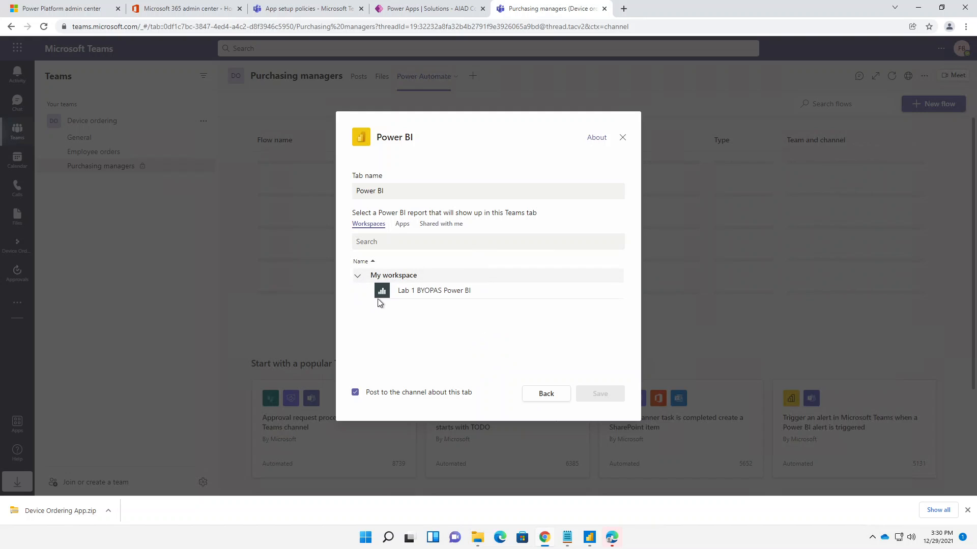
click(409, 294)
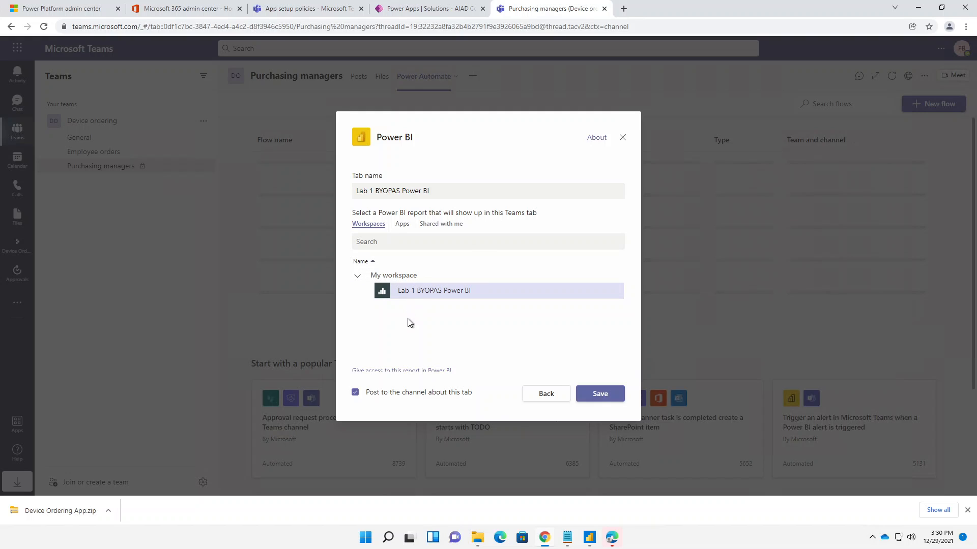
click(598, 397)
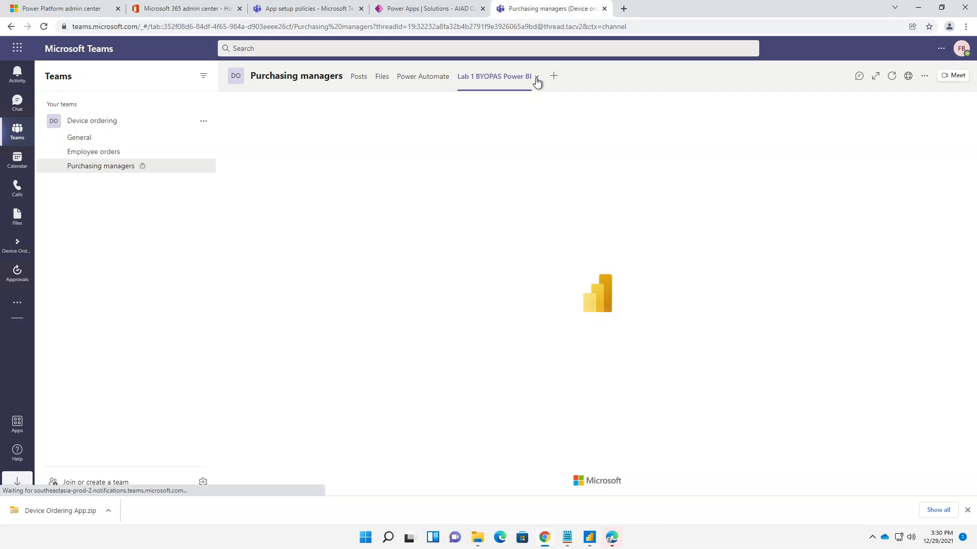
- Rename the Lab 1 BYOPAS Power BI tab to Reporting
click(537, 81)
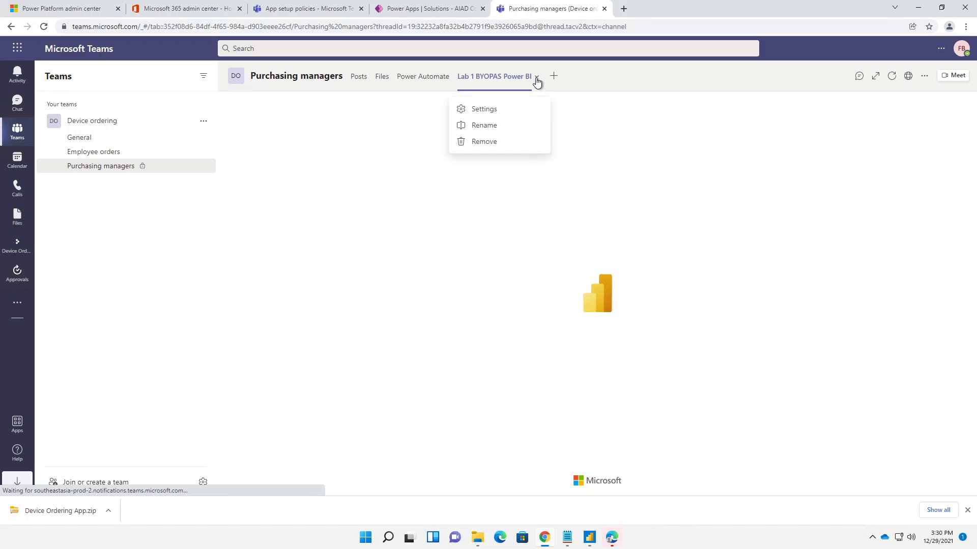
click(484, 128)
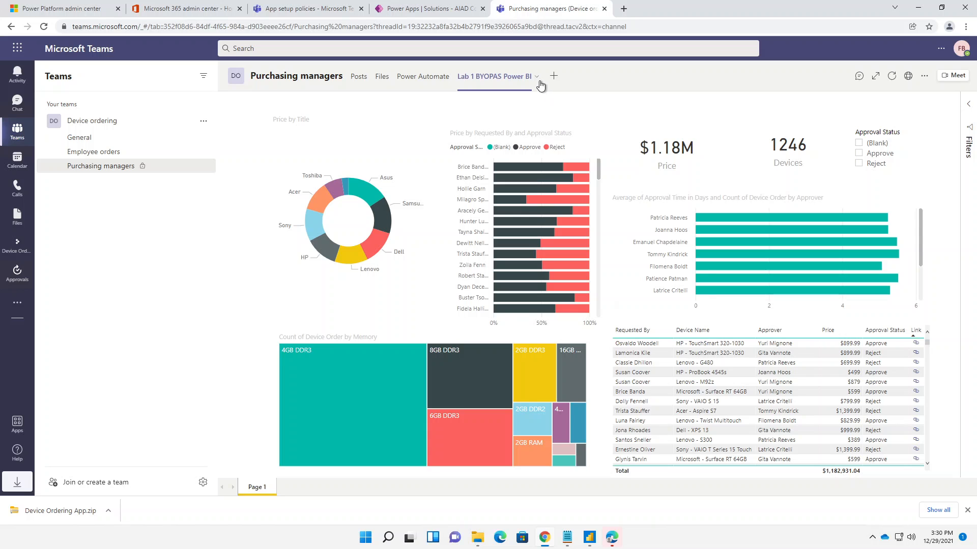
click(538, 80)
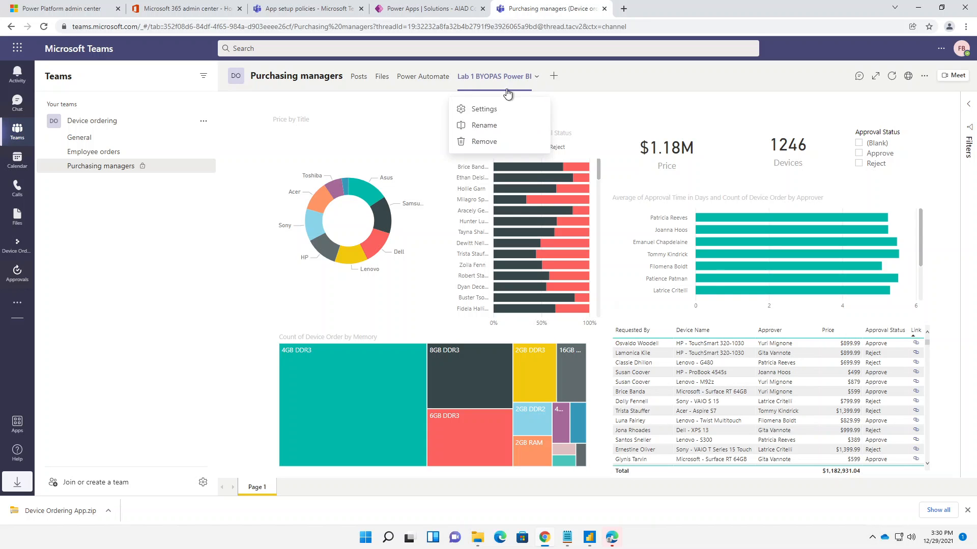
click(480, 126)
text(Rep)
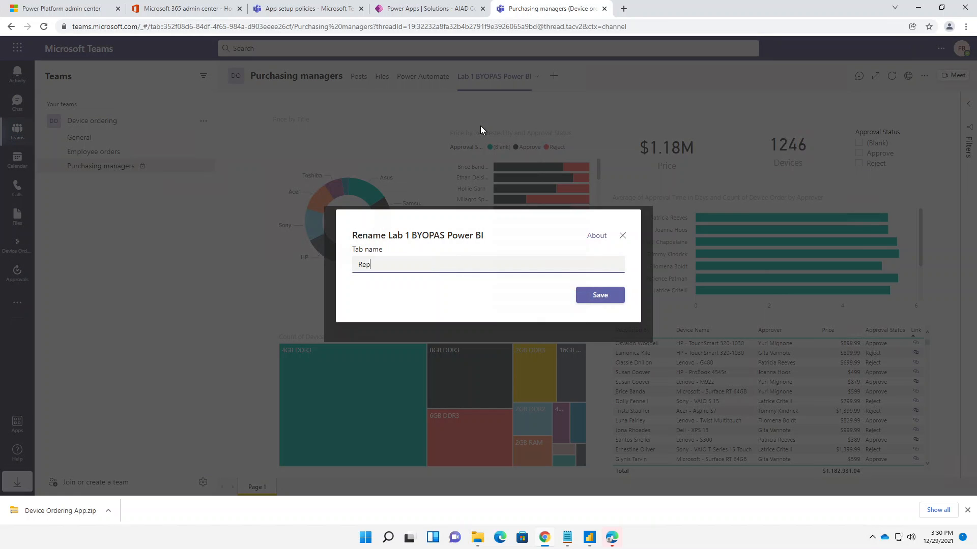
text(orting)
key(Return)
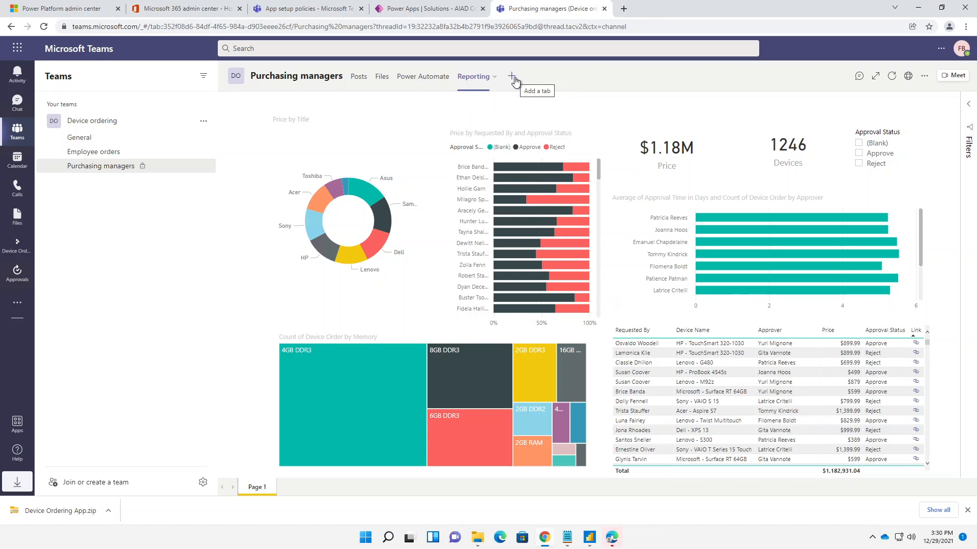
- Search the apps that can be added as a tab for "Approv", and return to the channel's Power Automate tab
click(512, 77)
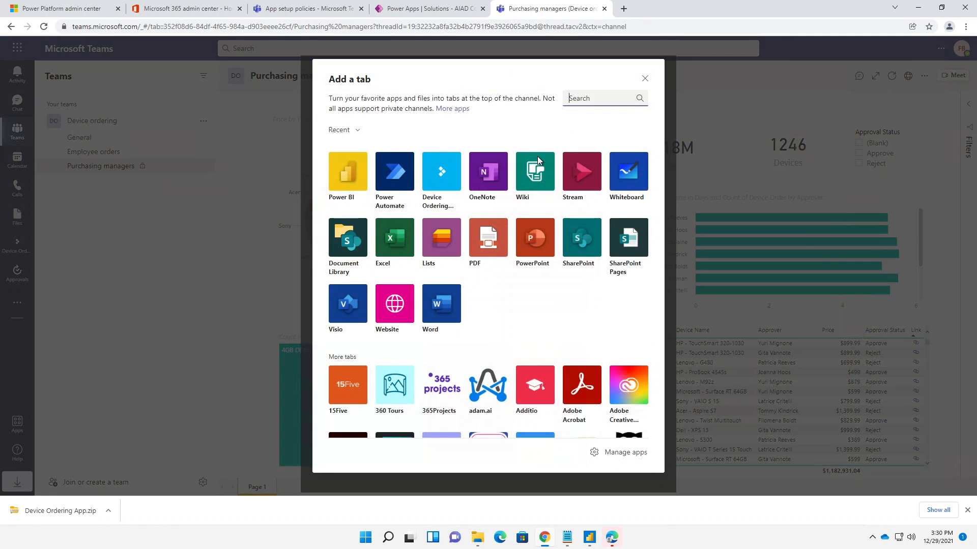
text(Appora)
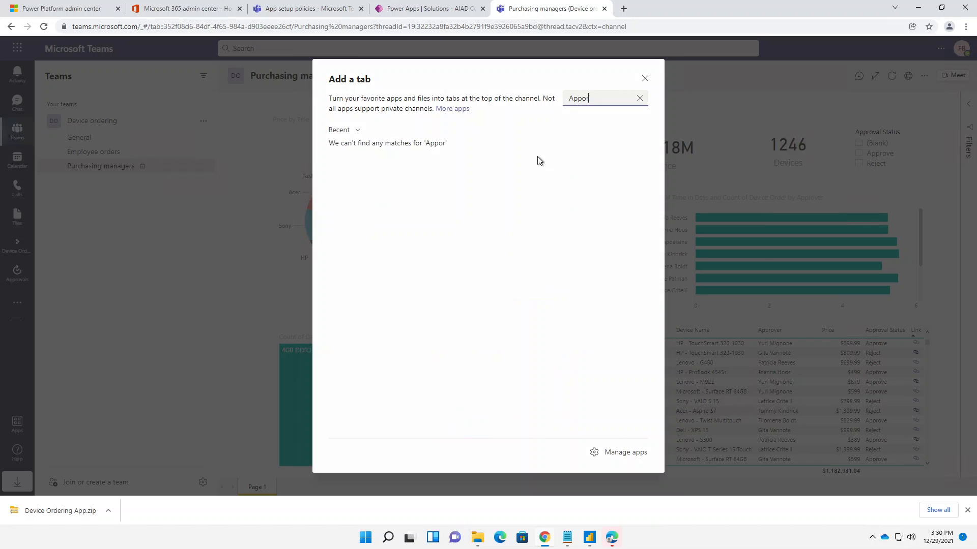
key(BackSpace)
key(BackSpace)
key(BackSpace)
text(ro)
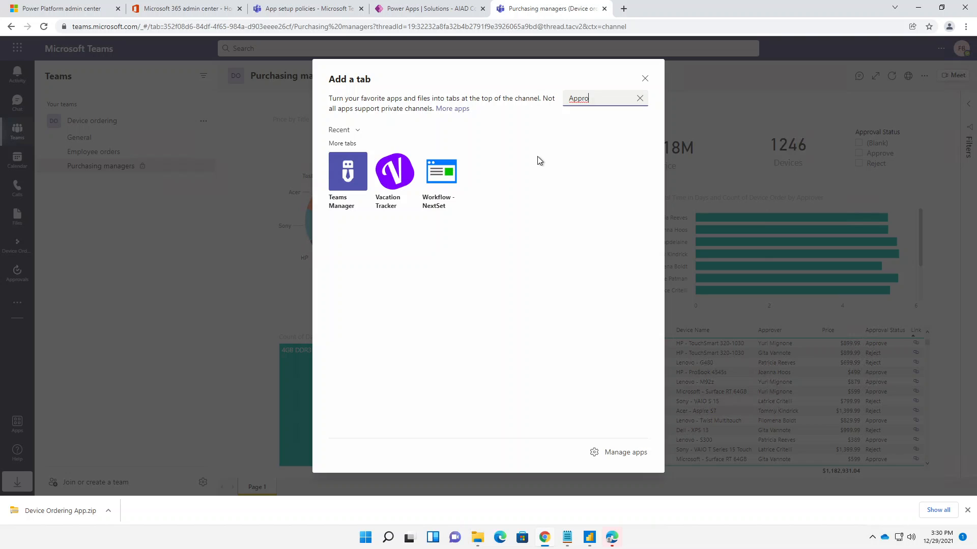
text(v)
click(644, 78)
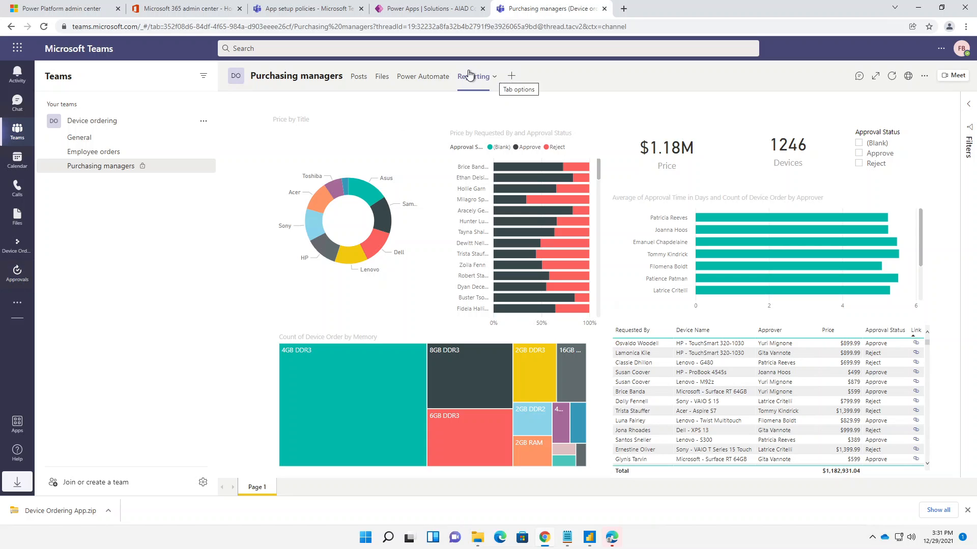
click(421, 89)
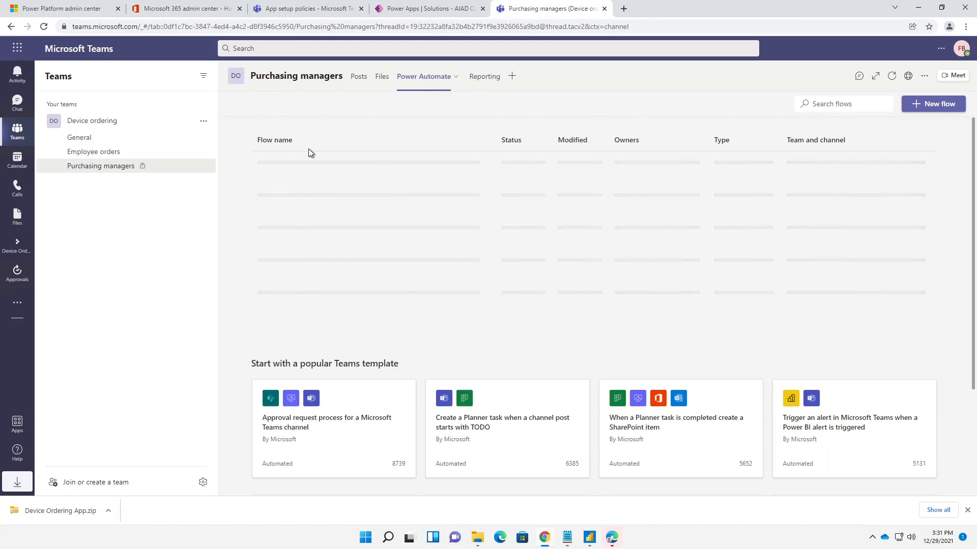
- Look through the flow list and Teams templates in the Power Automate tab, and open the channel's Reporting tab
scroll(321, 324, down, 3)
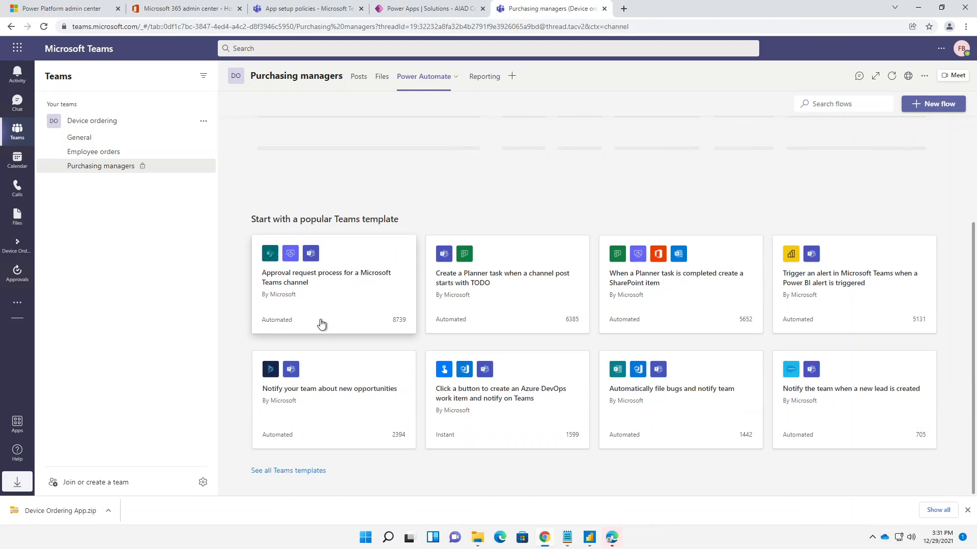
scroll(339, 277, up, 3)
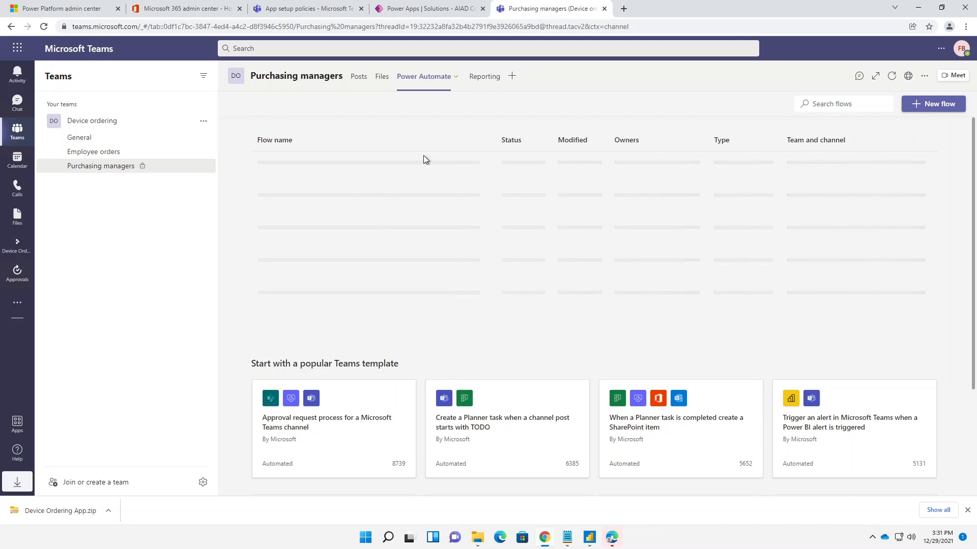
click(496, 80)
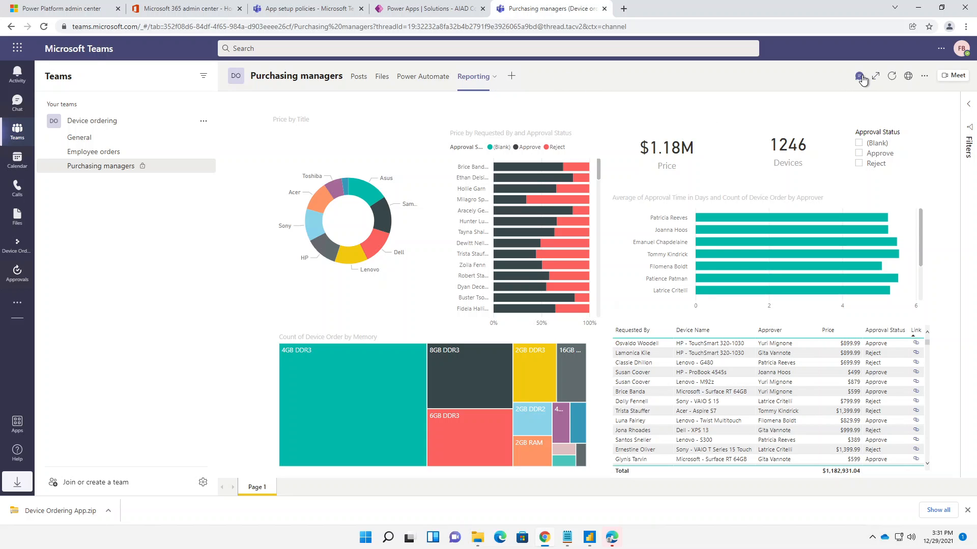
- Open the Reporting tab's conversation beside the report and post the reply "Hey this report looks good"
click(860, 77)
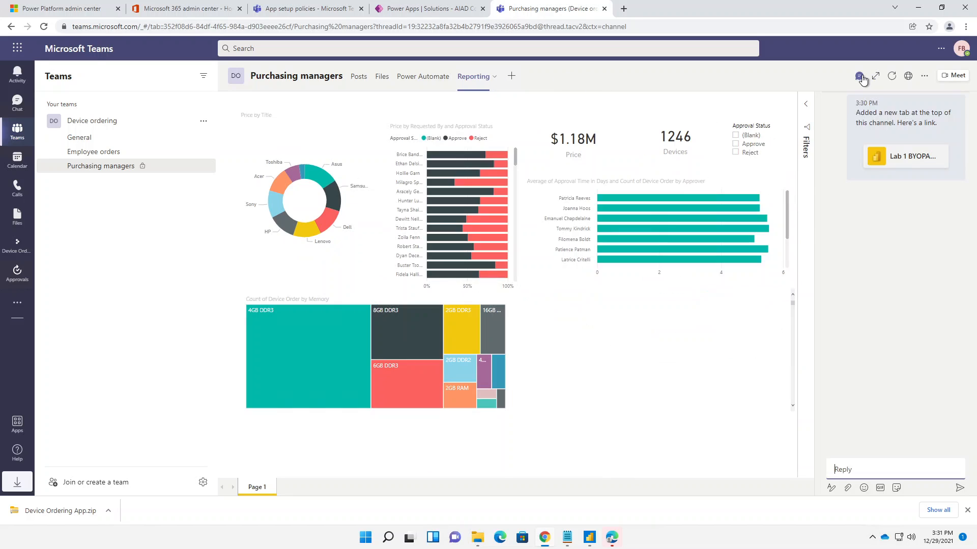
click(841, 471)
text(Hey this)
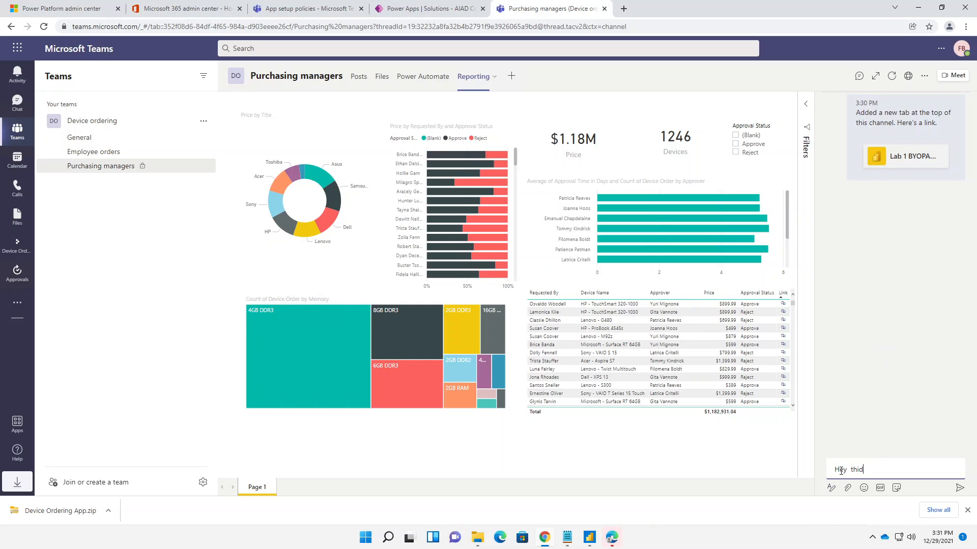
text( rp)
text(eoprt)
text( looks good)
key(Return)
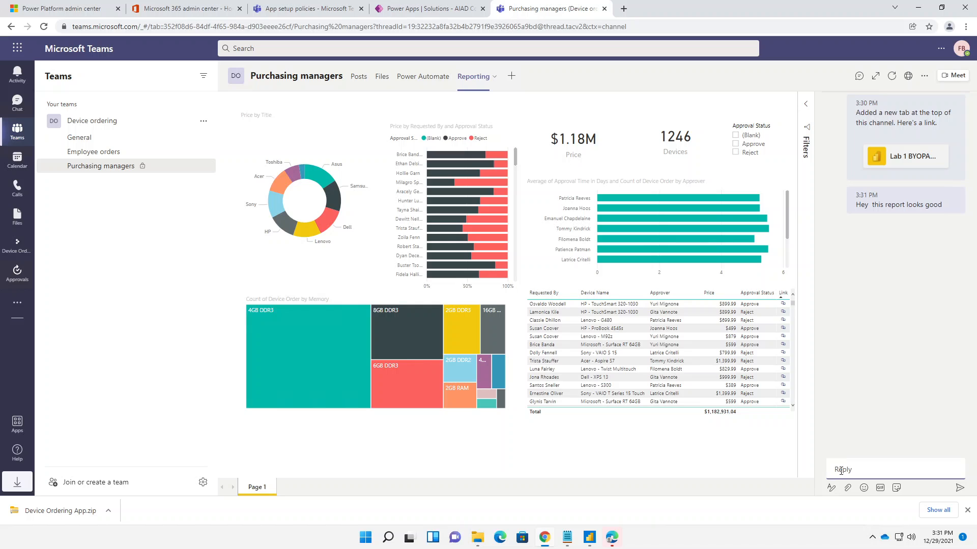
text(@walt)
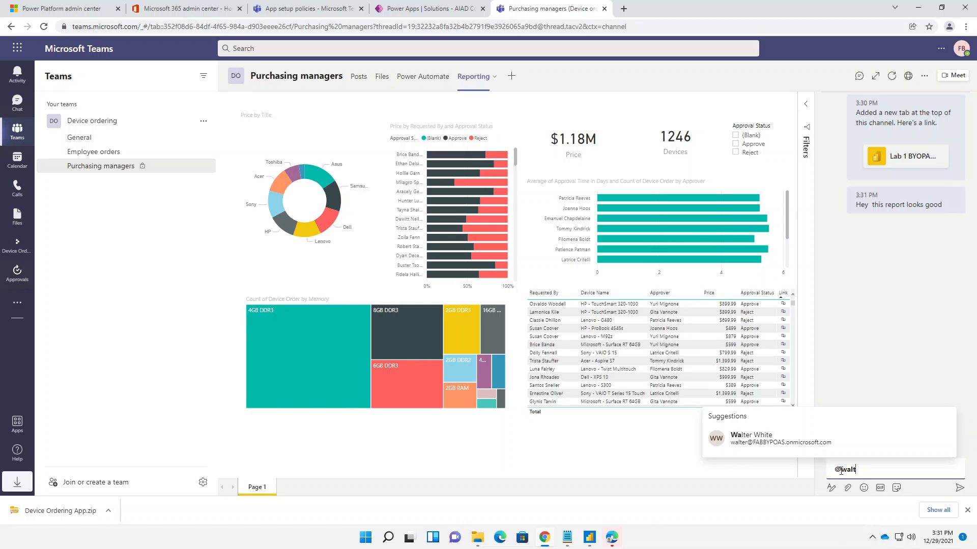
key(Return)
text(c)
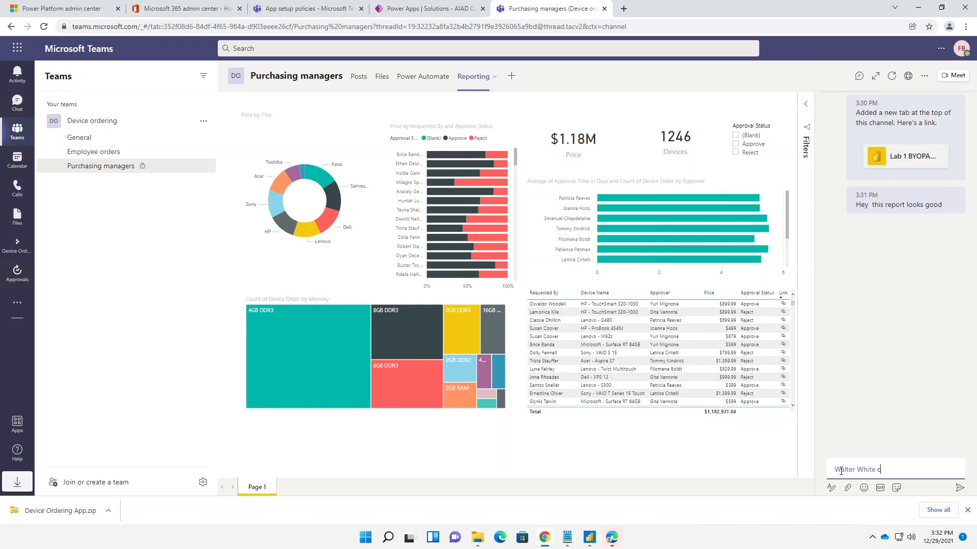
text(heck this)
key(Return)
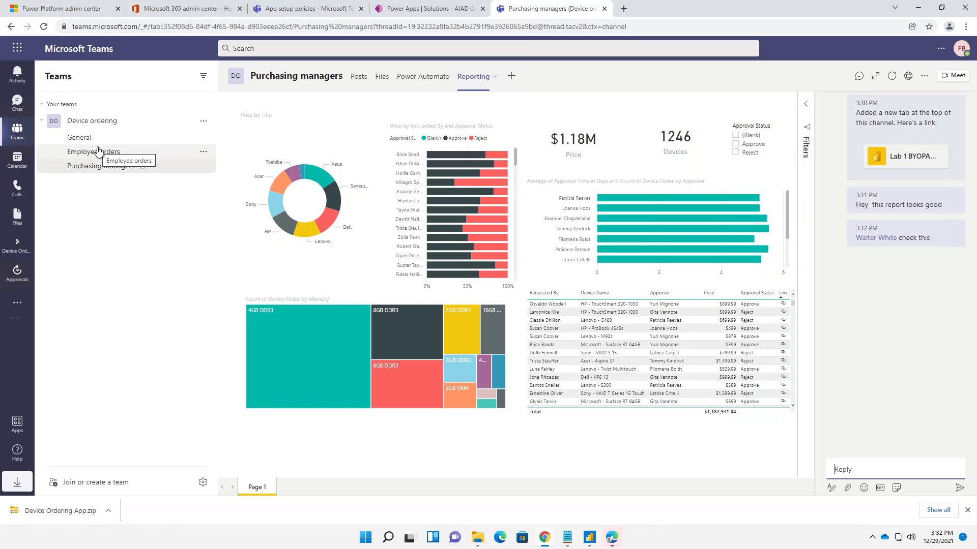
- View the replies among the Purchasing managers channel's posts and minimize the browser window
click(359, 77)
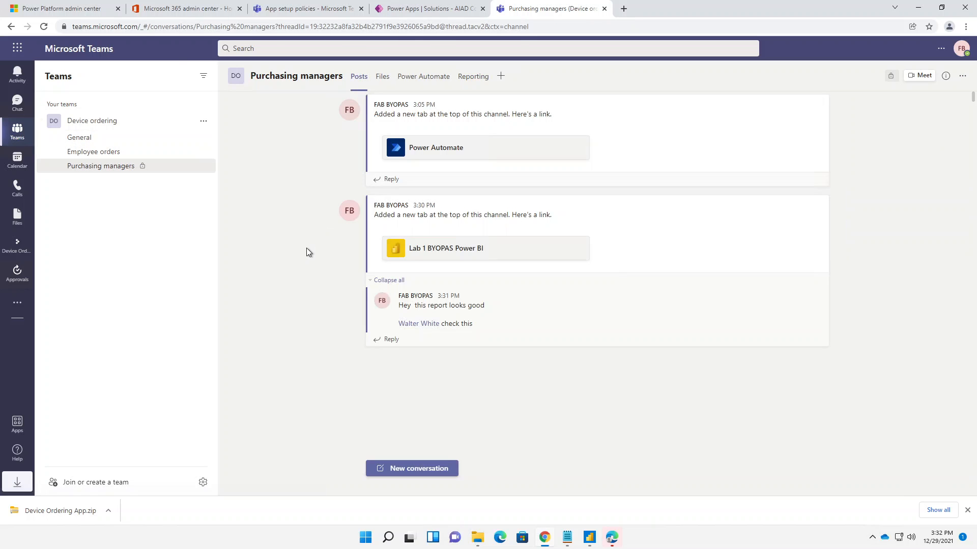
click(918, 7)
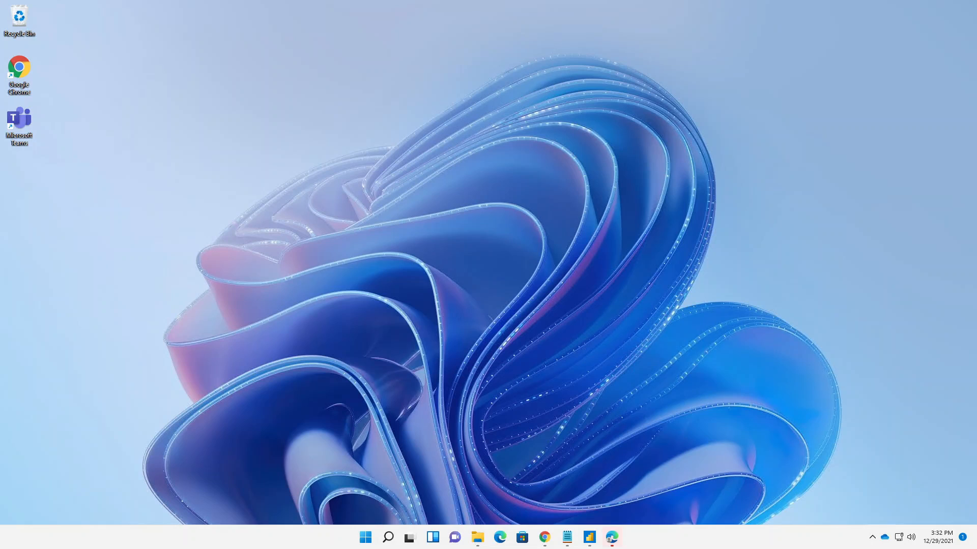
mouse_move(589, 537)
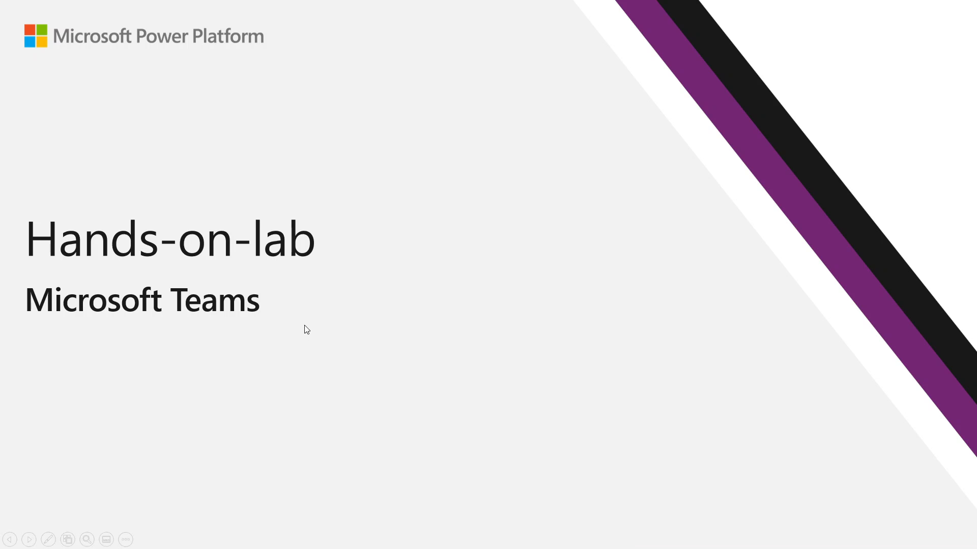
click(305, 326)
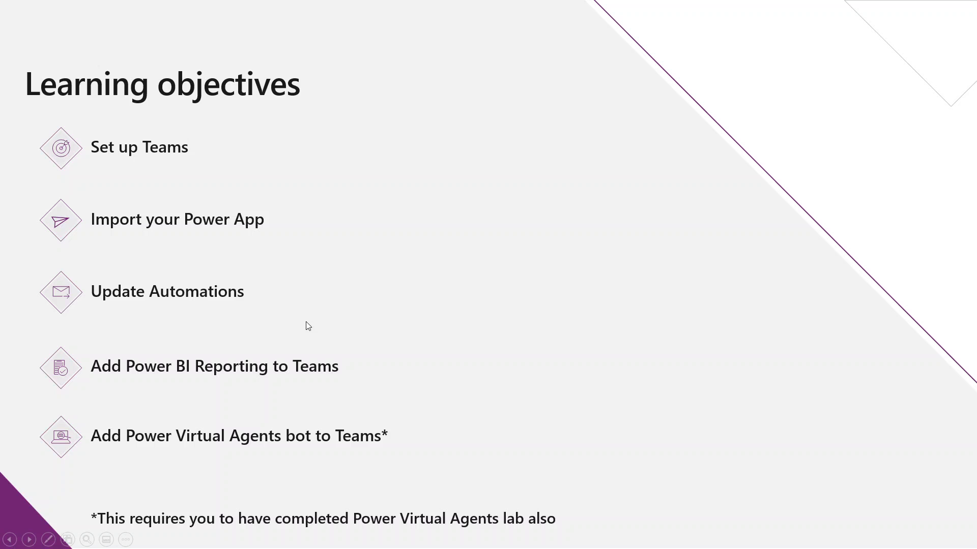